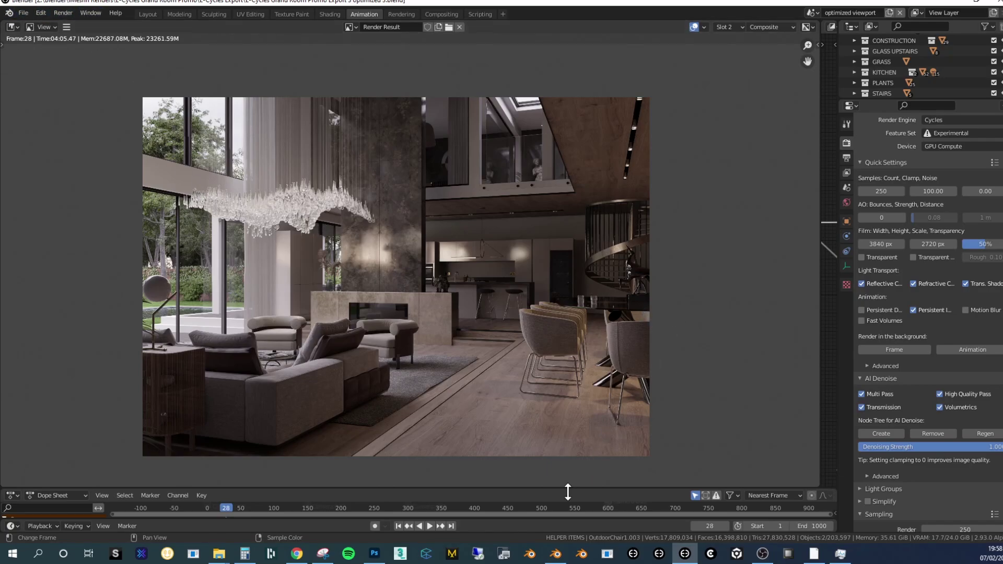
Compare the frame 28 renders of the living room by alternating between the two open Blender windows
left_click(556, 554)
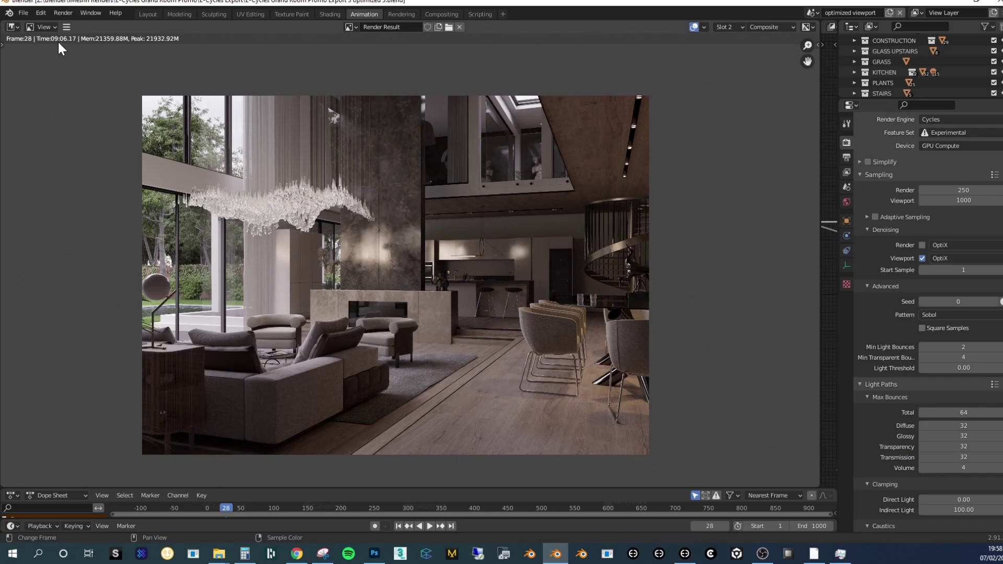
left_click(684, 553)
left_click(555, 553)
key("alt+Tab")
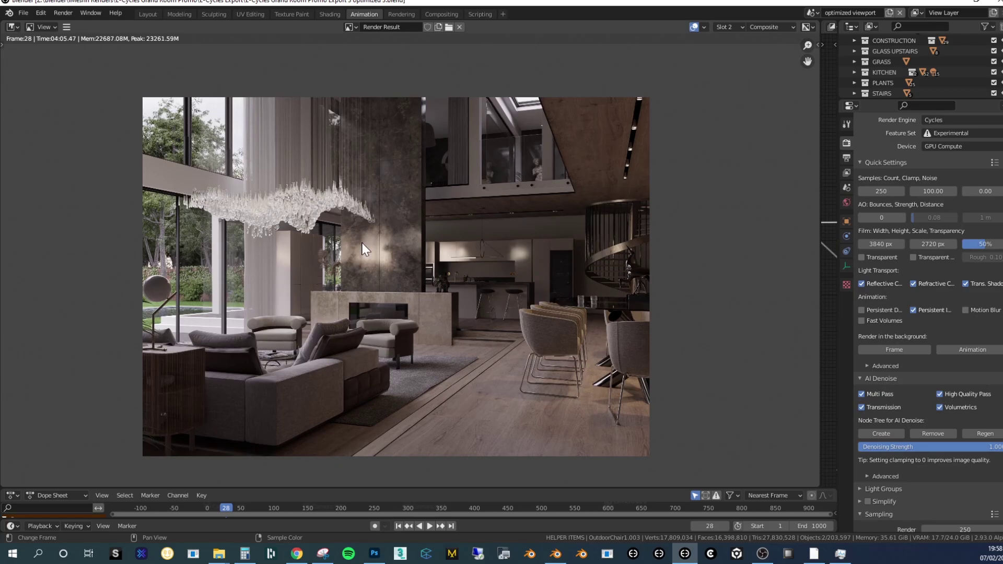
key("alt+Tab")
key("alt+Tab")
key("alt+Tab")
key("alt+Tab")
key("alt+Tab")
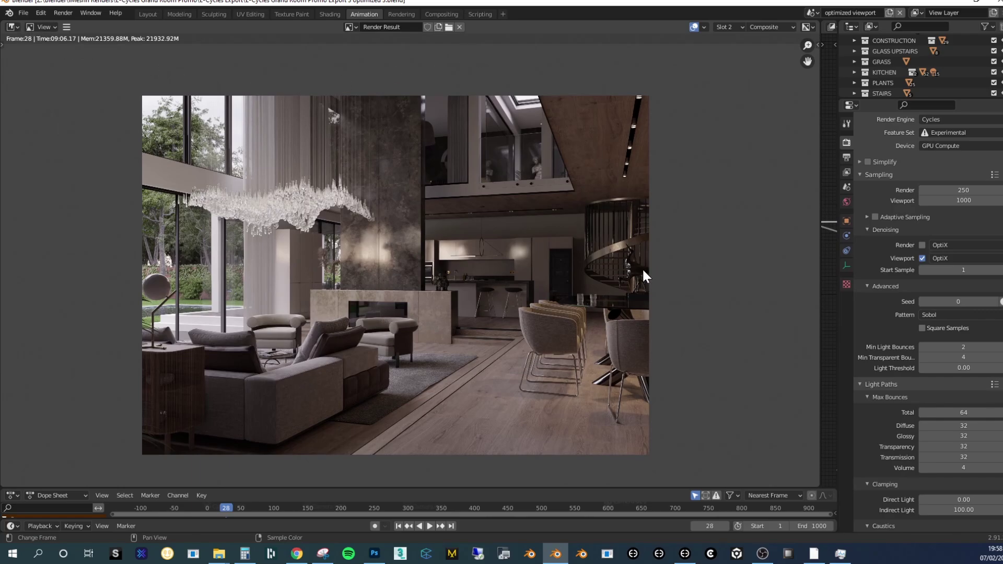
Examine the frame 28 render closely, including the staircase, dining area and fireplace
left_click(244, 553)
scroll(612, 253, "up", 3)
scroll(612, 255, "down", 3)
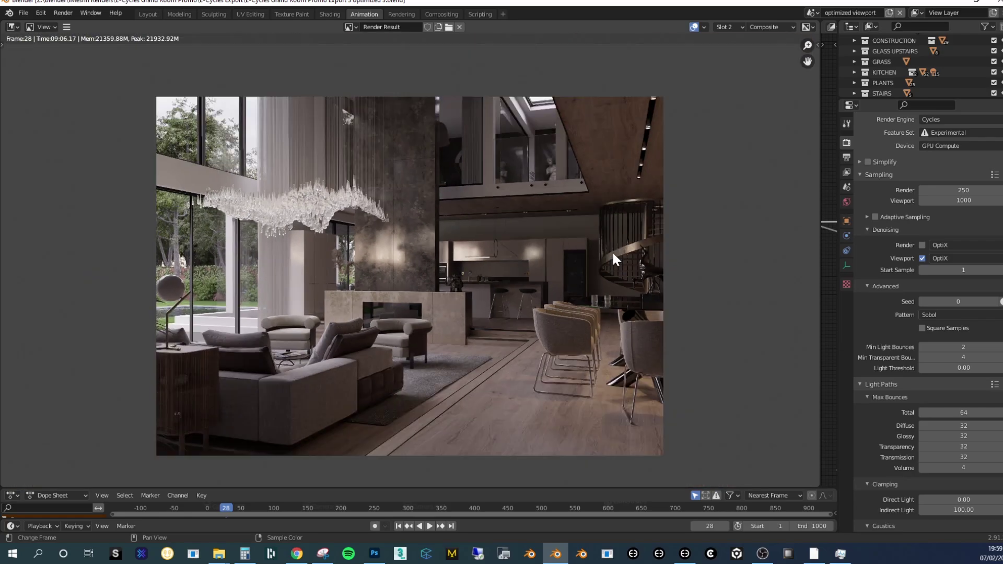
middle_click_drag(613, 254, 614, 246)
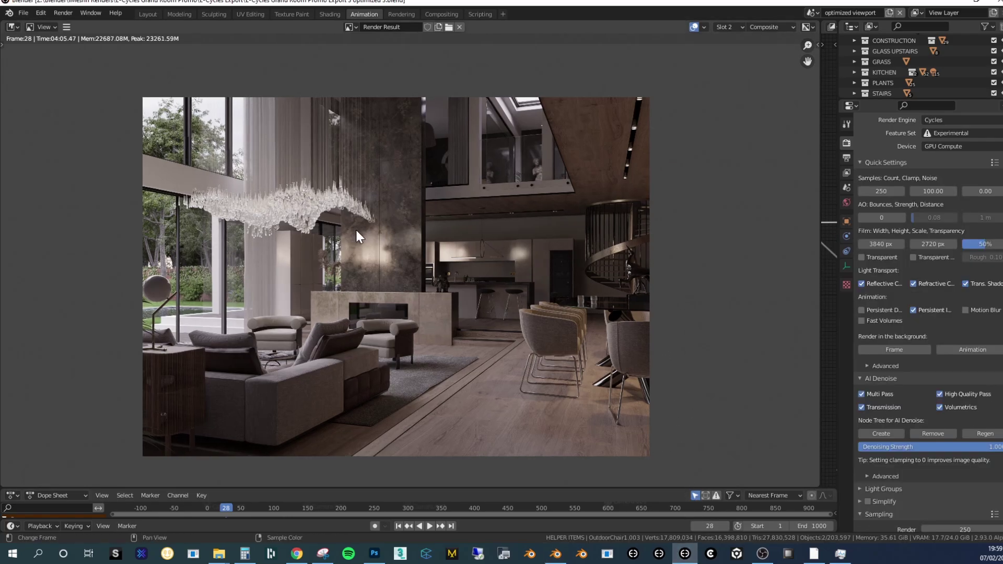
scroll(355, 228, "up", 1)
middle_click_drag(466, 290, 465, 288)
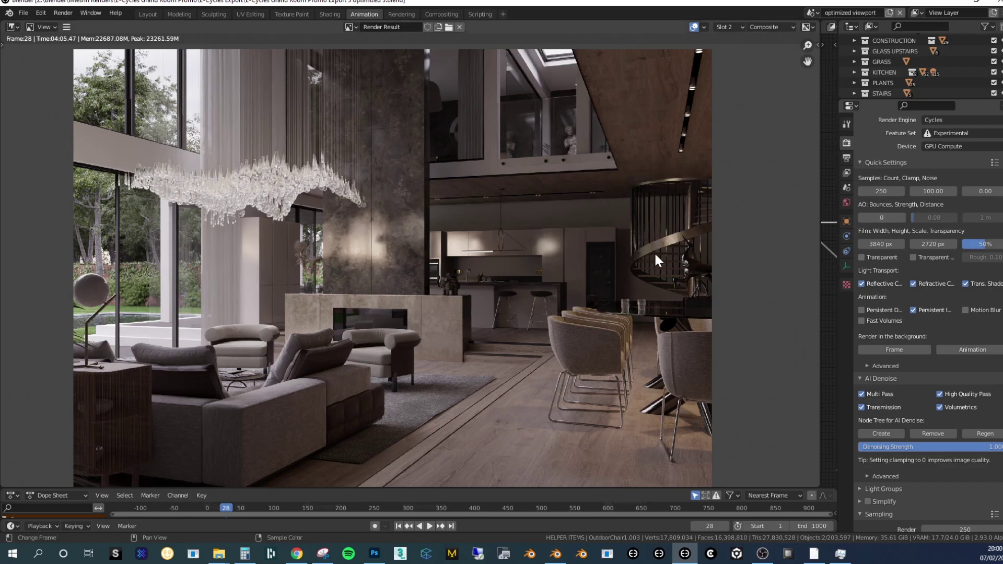
Review the sampling, denoising, light path and clamping settings of the faster render's scene
scroll(909, 330, "down", 15)
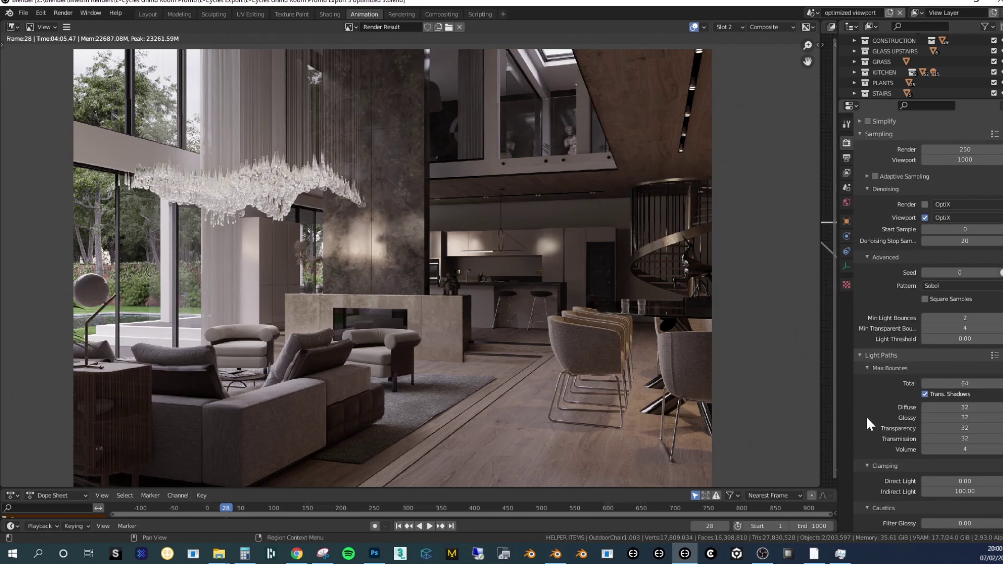
scroll(888, 387, "up", 10)
scroll(922, 209, "up", 8)
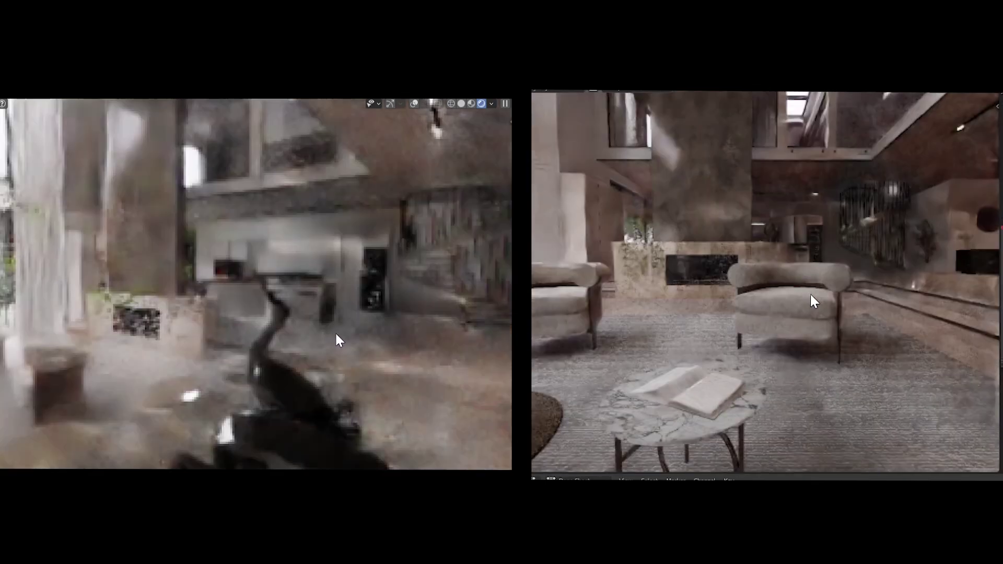
middle_click_drag(336, 333, 365, 321)
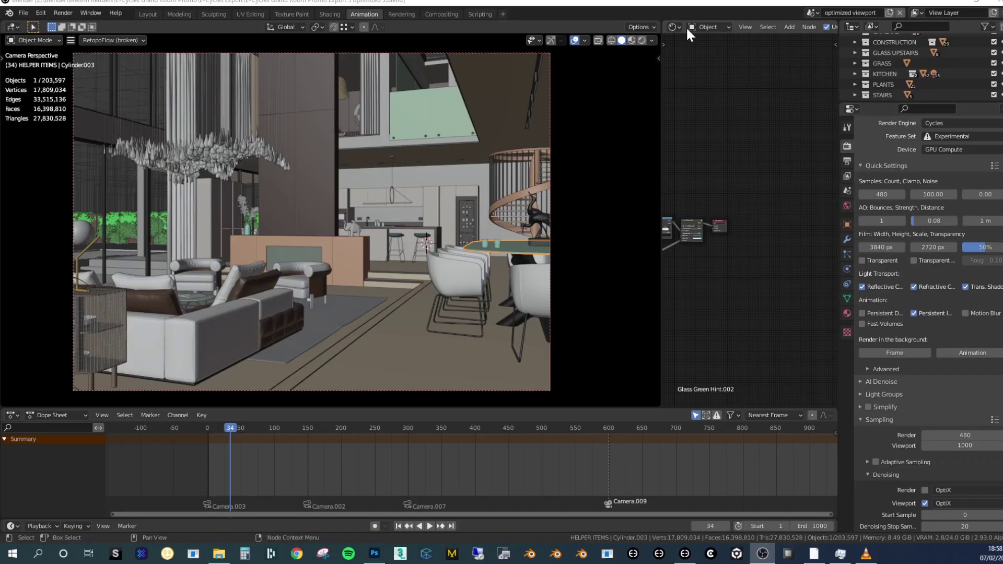
In the viewport shading options, try SSAA at 1x and restore it to 4x
left_click(652, 40)
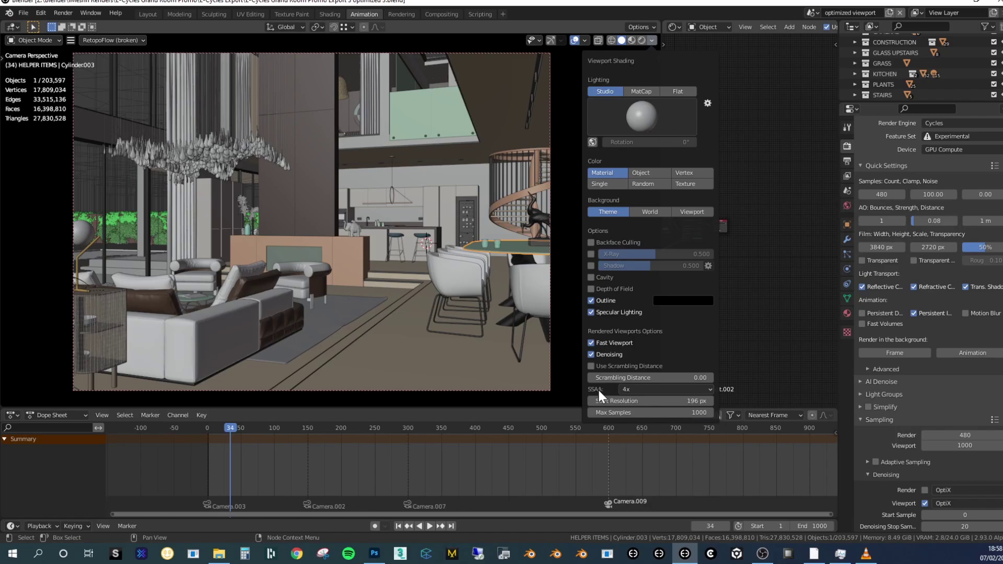
left_click(629, 390)
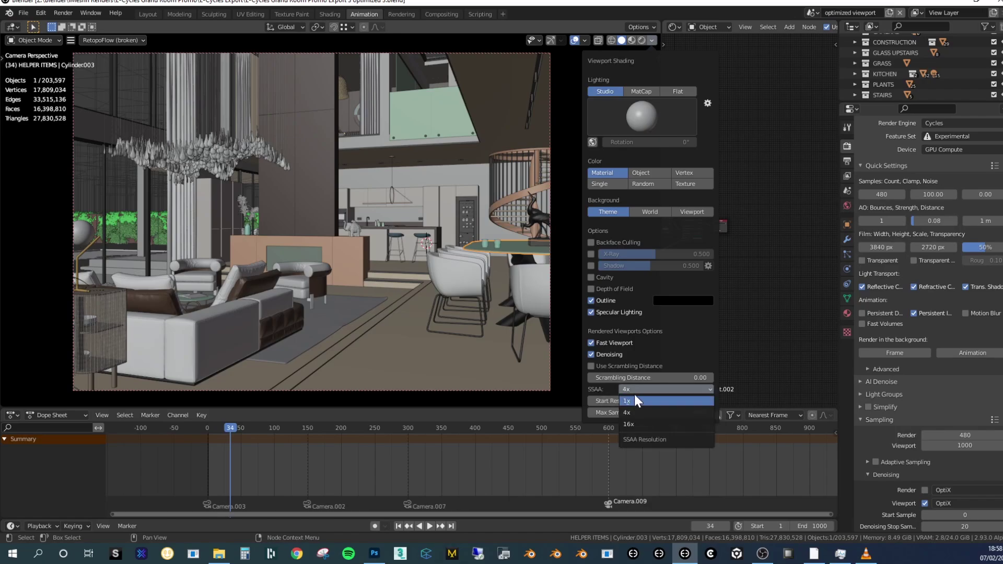
left_click(636, 396)
left_click(641, 389)
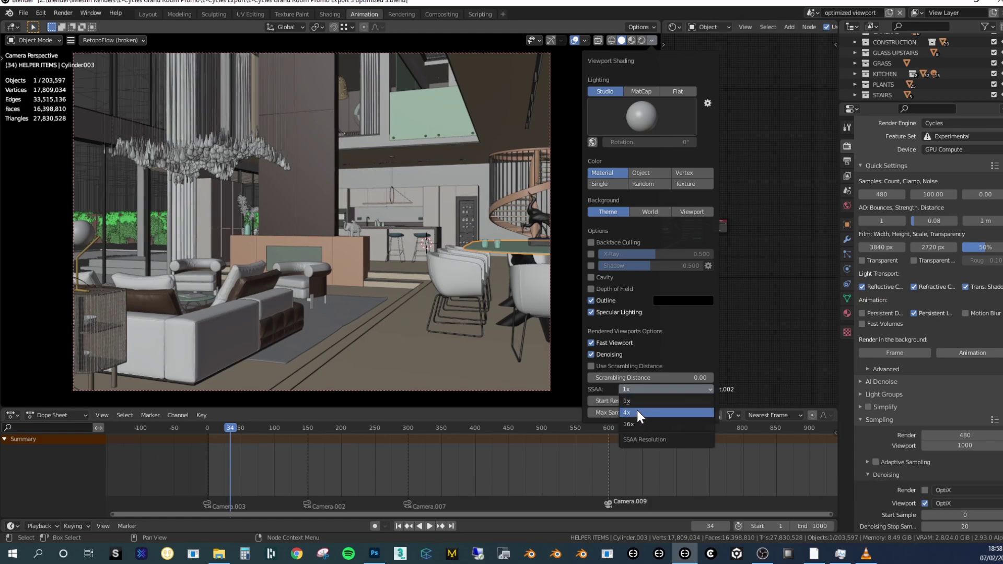
left_click(638, 412)
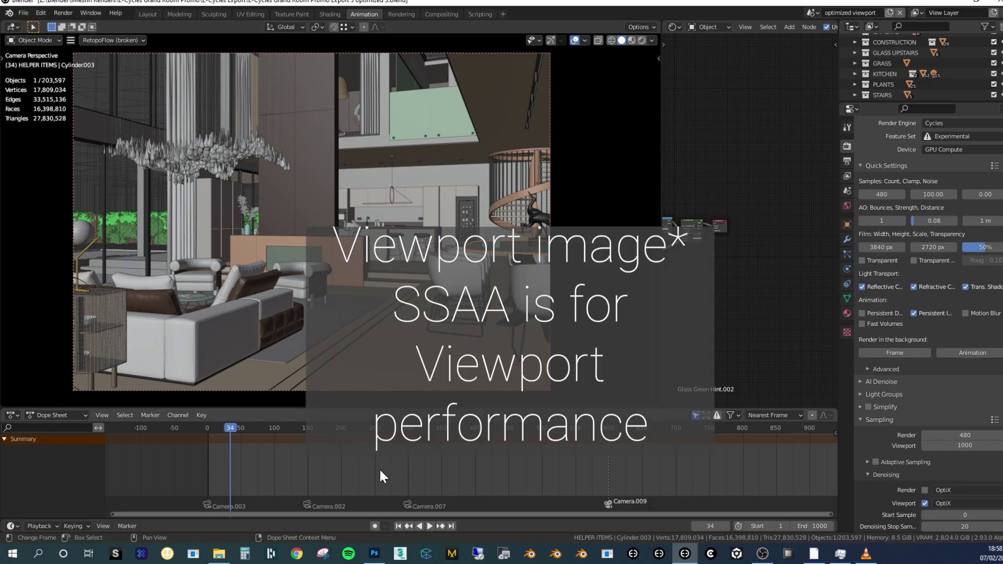
Switch to Photoshop and magnify the SSAA comparison image to 500% around the fireplace wall and dried plant
left_click(374, 559)
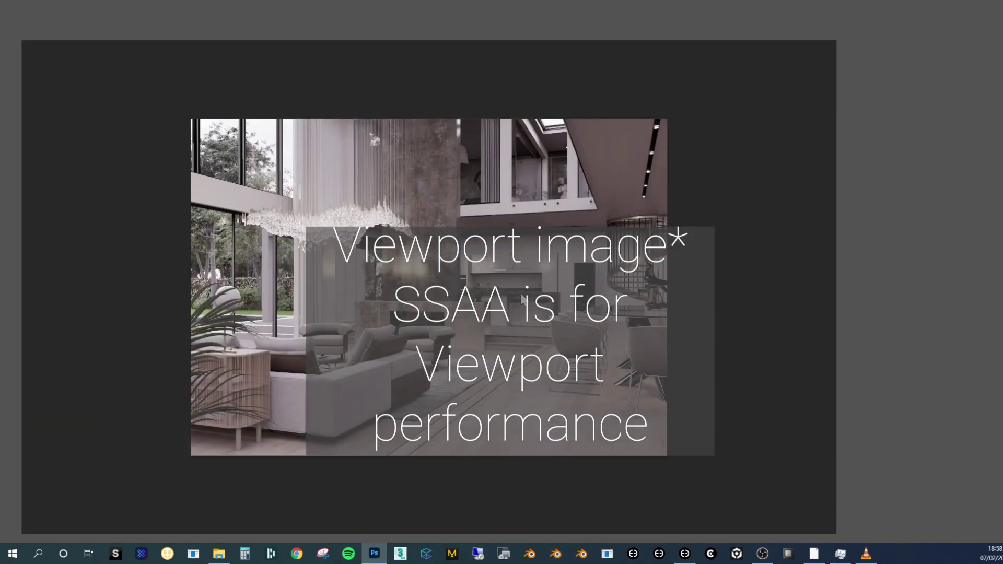
key("ctrl+plus")
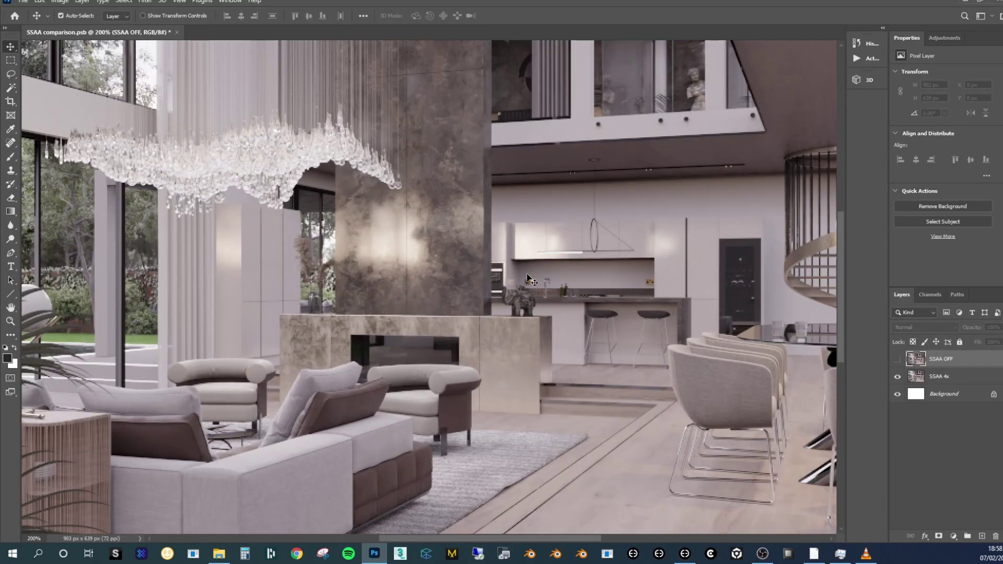
key("ctrl+plus")
key("ctrl+plus")
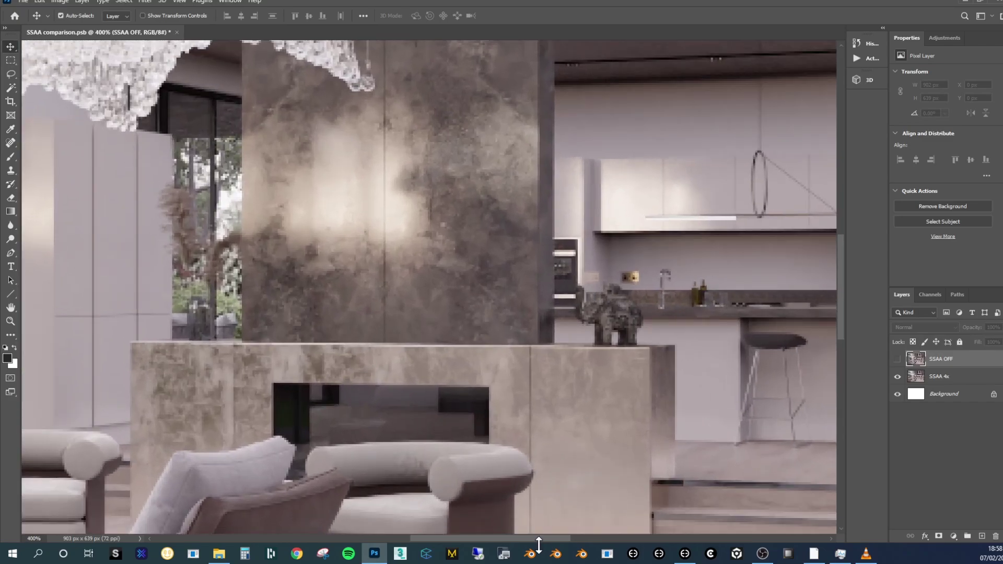
left_click_drag(544, 538, 497, 537)
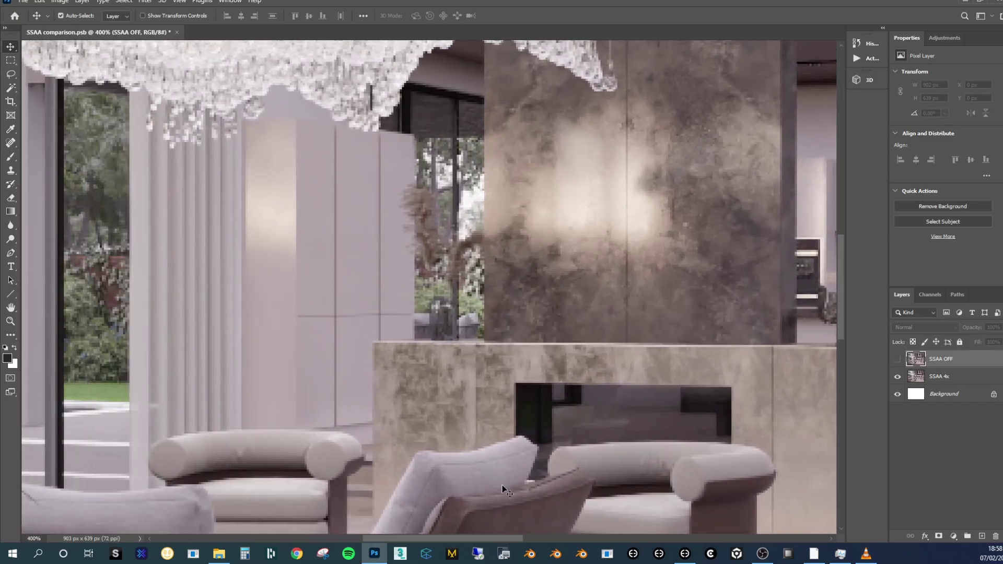
scroll(386, 266, "up", 1)
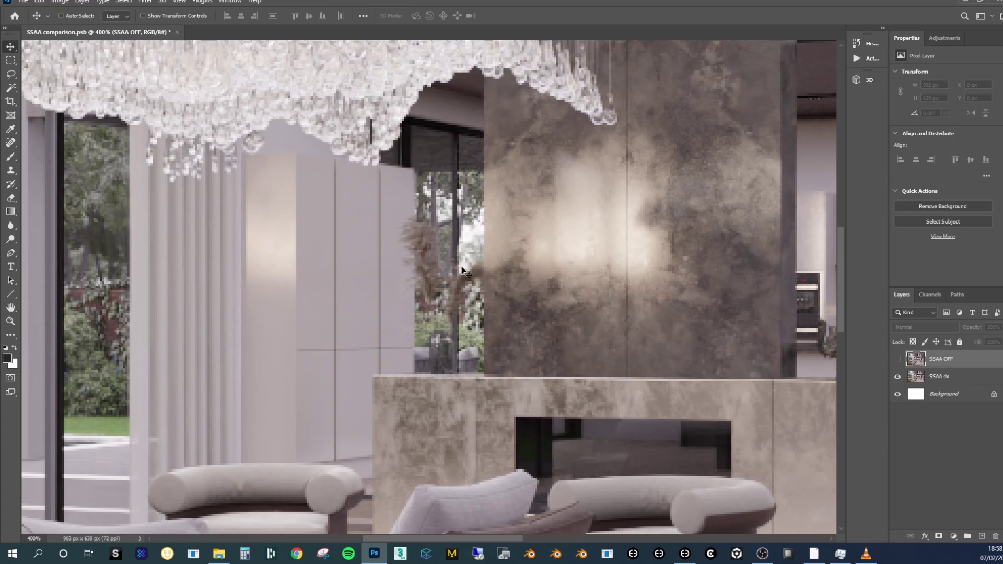
key("ctrl+plus")
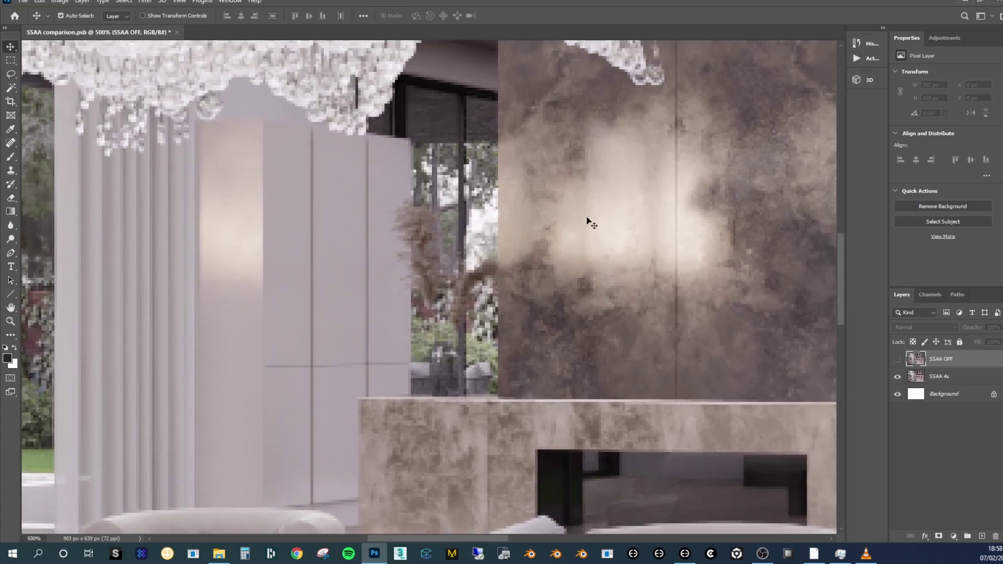
Alternate the SSAA OFF layer's visibility to compare the fireplace wall and plant against the SSAA 4x layer
left_click(898, 360)
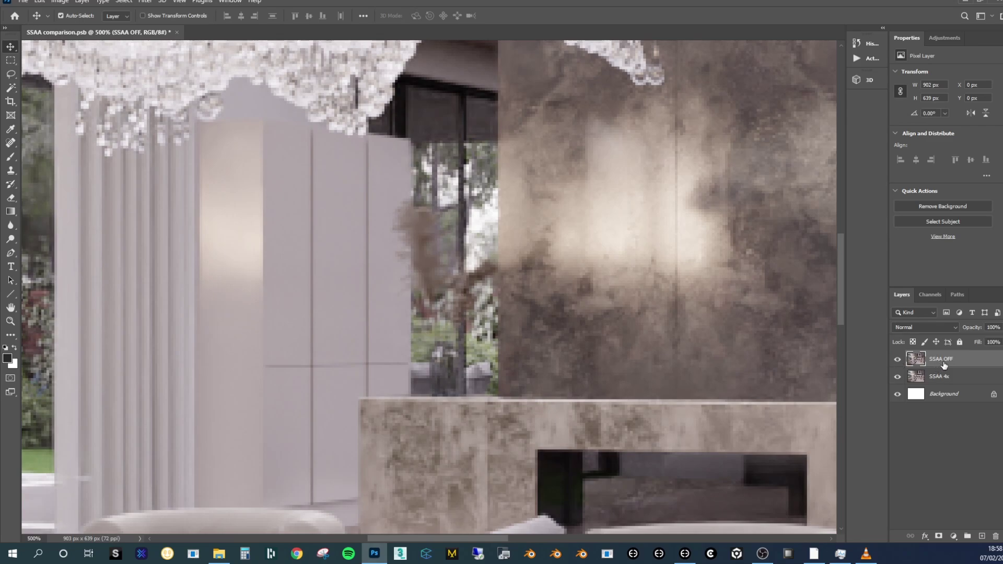
left_click(898, 360)
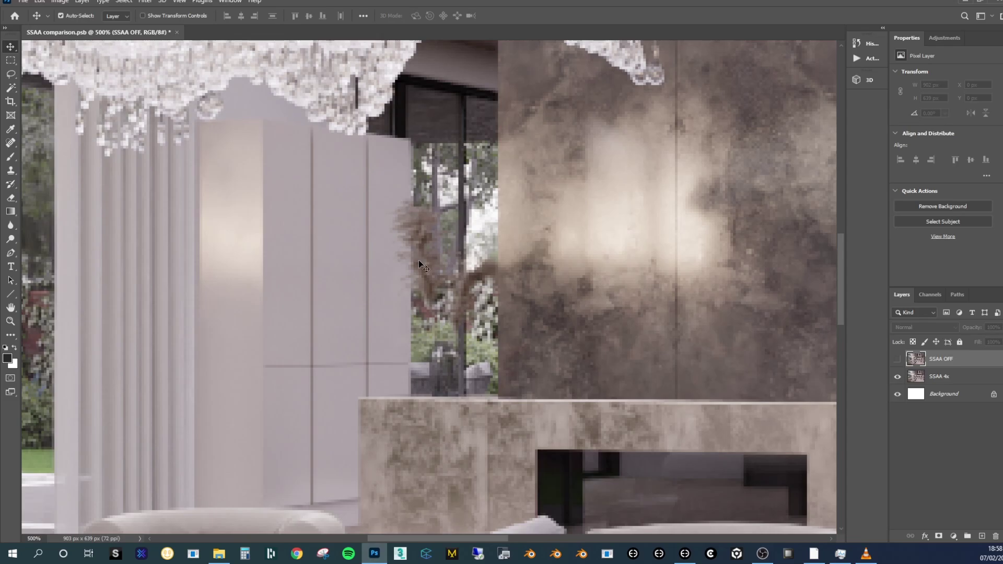
left_click(898, 360)
left_click(898, 361)
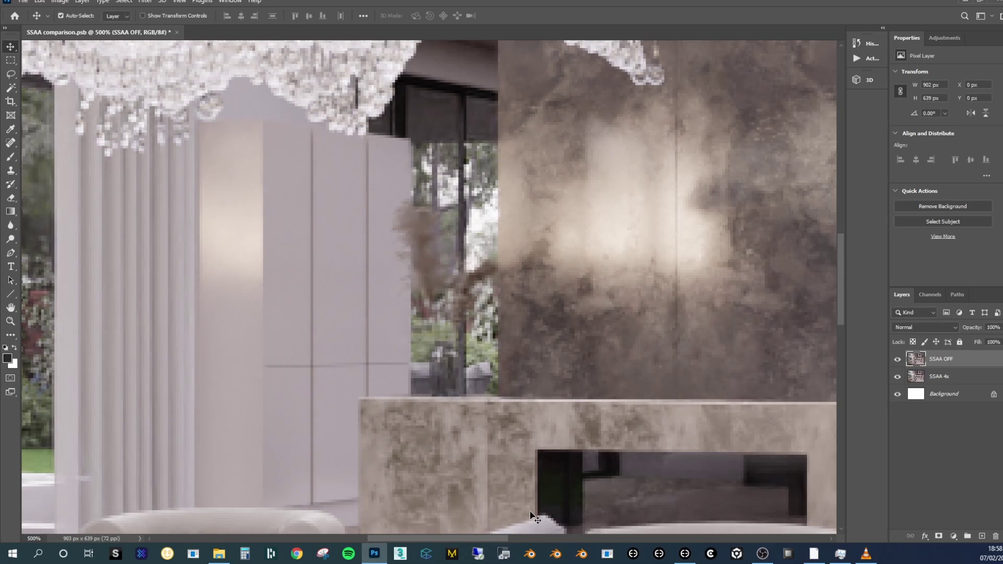
Compare the garden windows and curtains between the SSAA OFF and SSAA 4x layers by toggling the upper one
left_click_drag(493, 538, 434, 538)
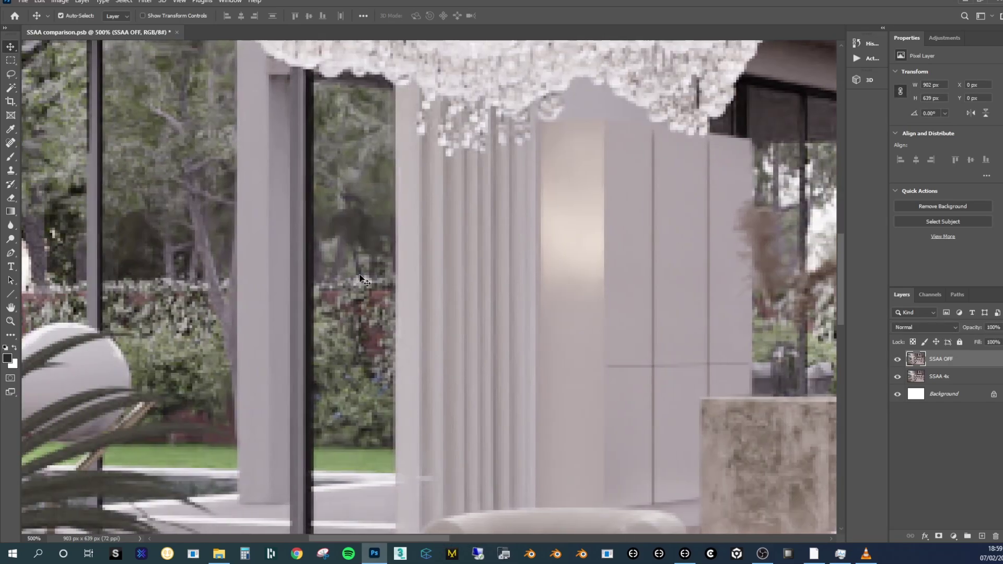
left_click(897, 360)
left_click(897, 360)
left_click(898, 360)
left_click(898, 359)
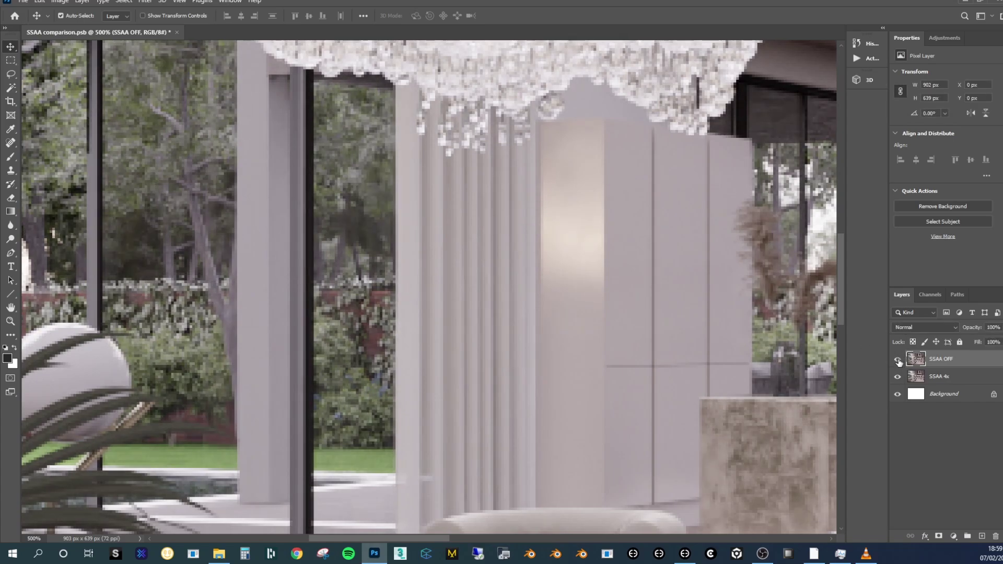
Compare the SSAA OFF and SSAA 4x layers over the wider room at 100% and 200%, and return to Blender
key("ctrl+minus")
key("ctrl+minus")
key("ctrl+minus")
key("ctrl+minus")
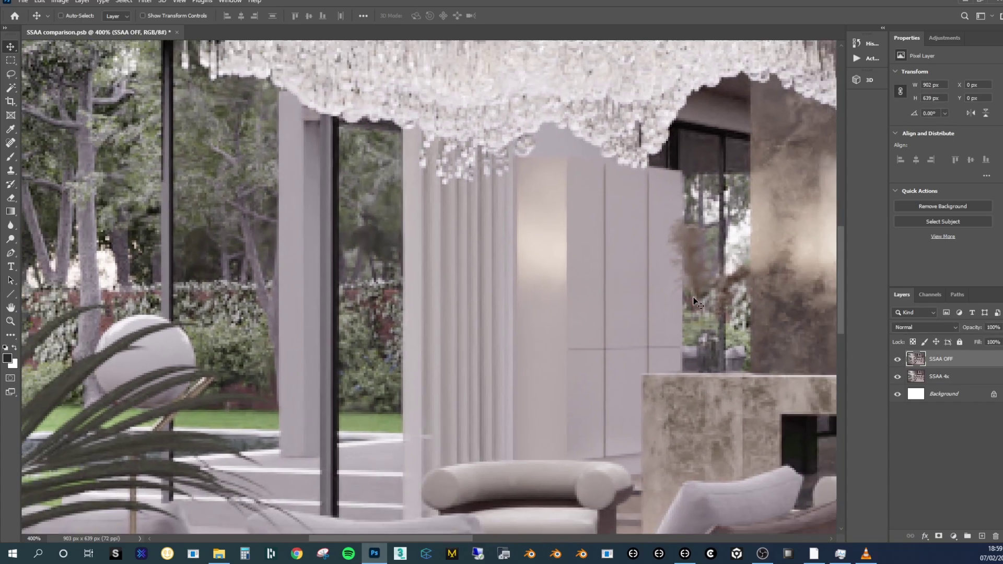
key("ctrl+minus")
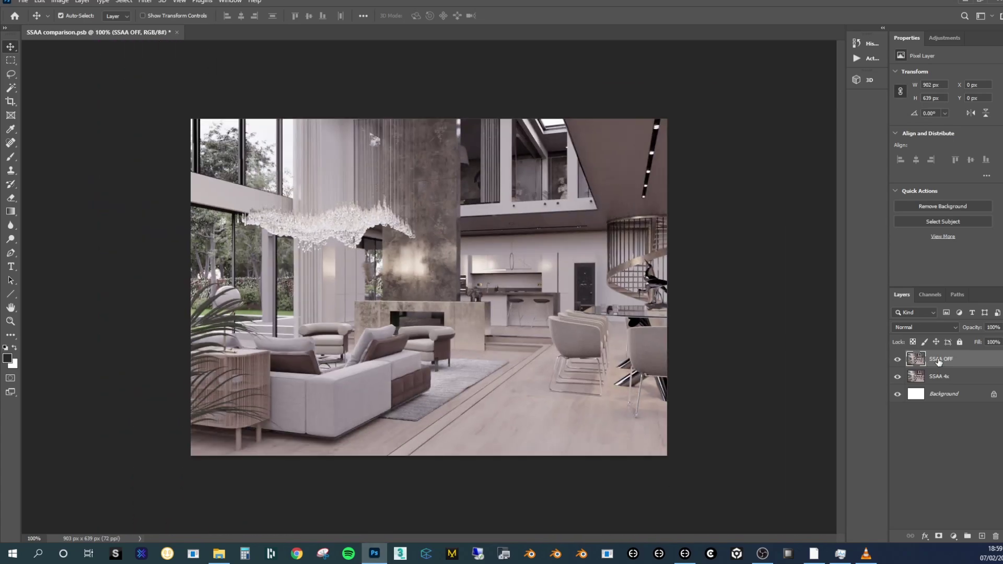
left_click(895, 360)
left_click(895, 359)
left_click(895, 360)
left_click(895, 360)
key("ctrl+plus")
key("ctrl+comma")
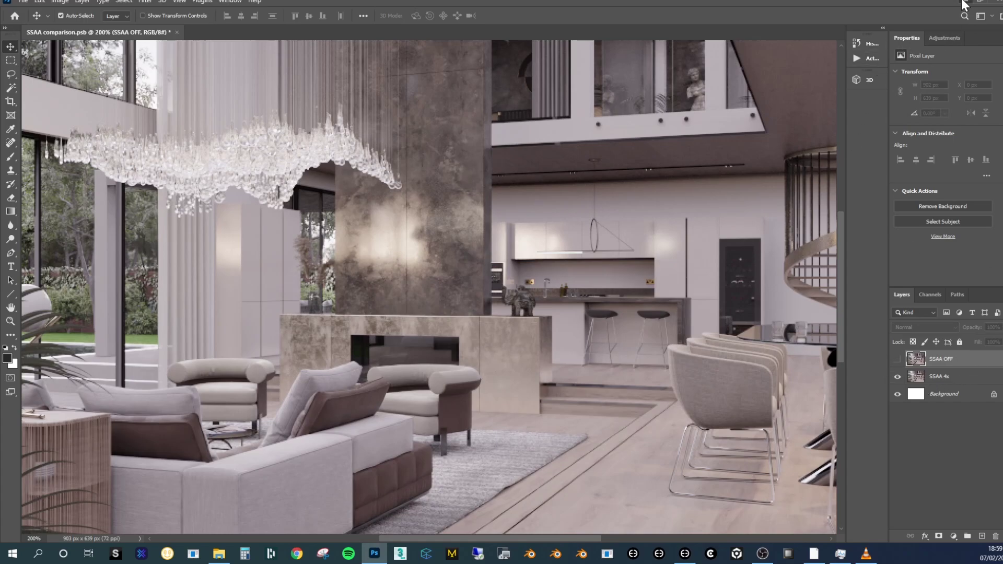
left_click(962, 1)
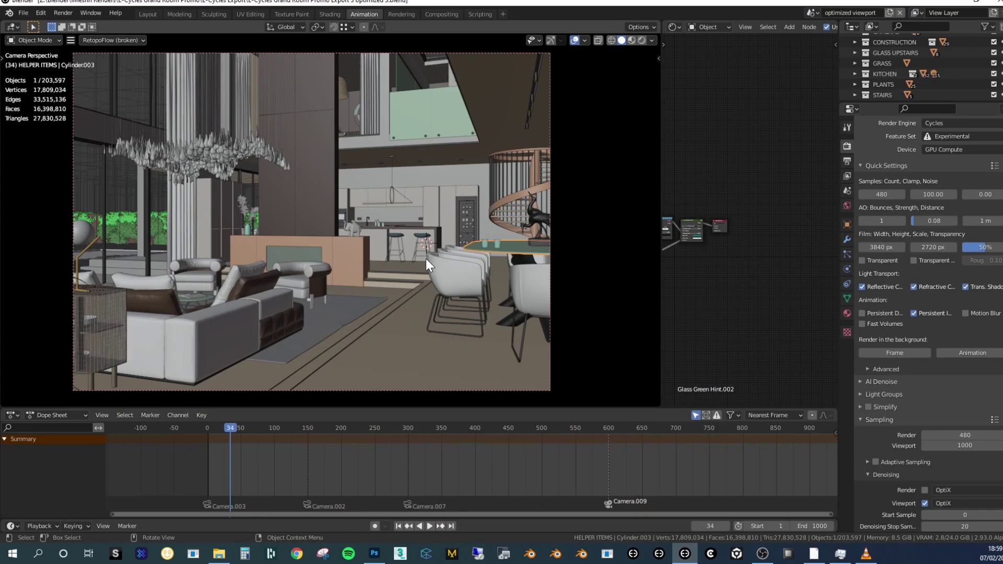
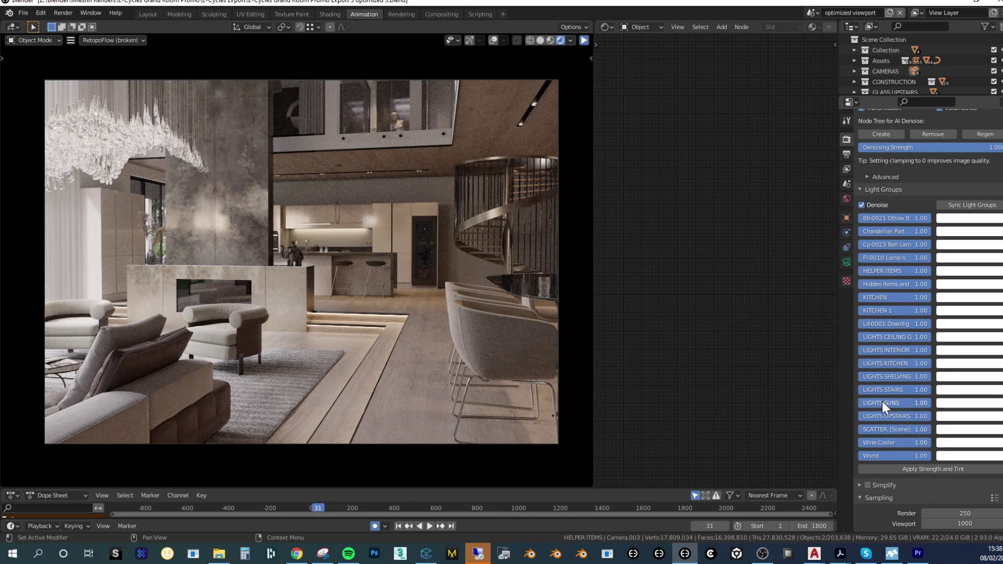
Find the LIGHTS SUNS collection among the scene's light collections and select it
scroll(882, 64, "down", 5)
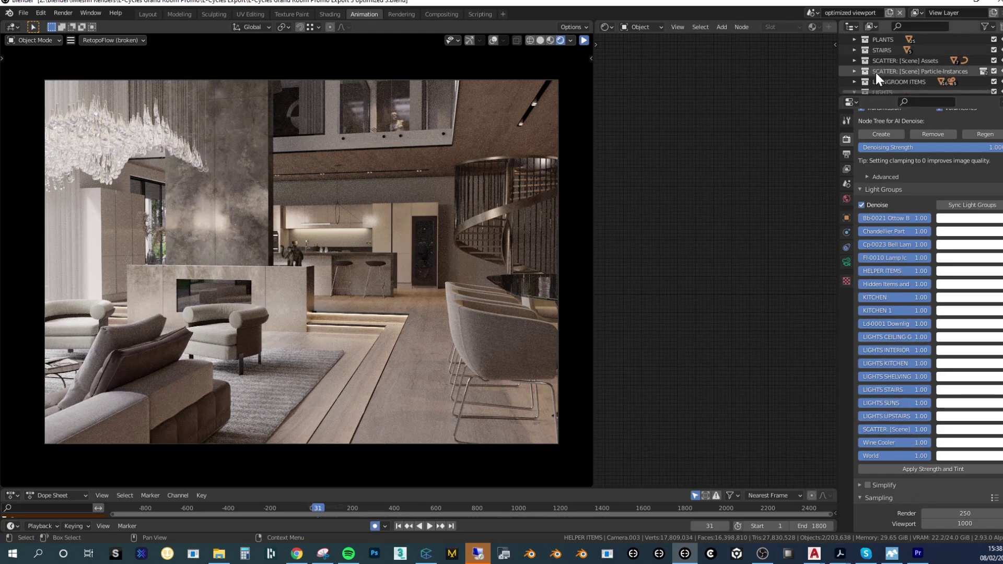
scroll(875, 74, "down", 6)
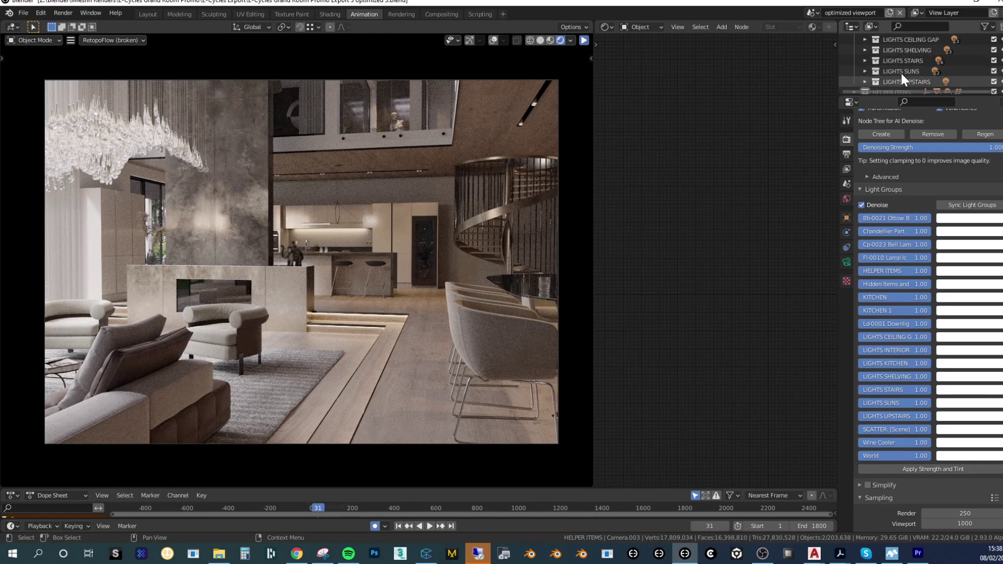
left_click(900, 72)
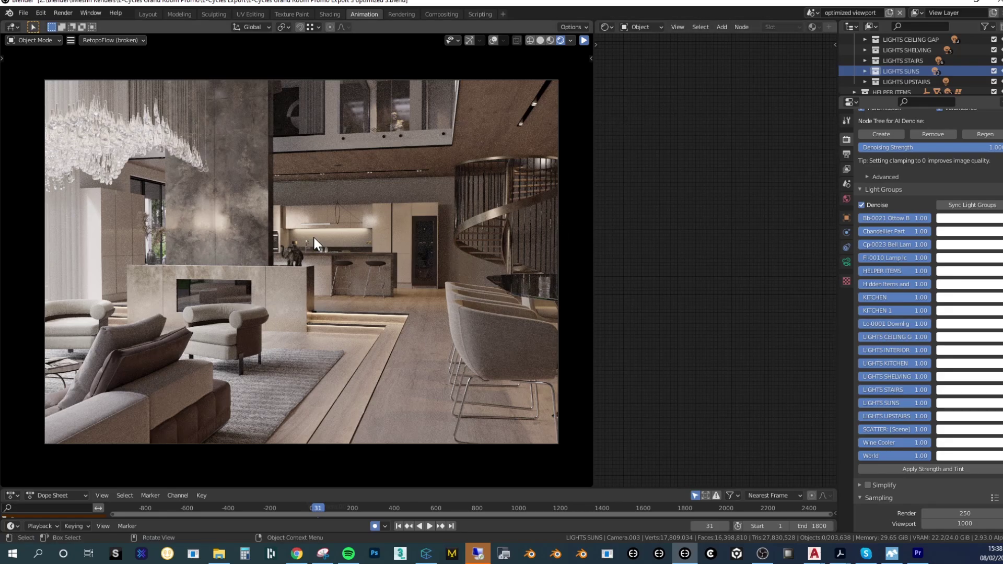
Choose Lightgroups as the render pass in the viewport shading options
left_click(571, 41)
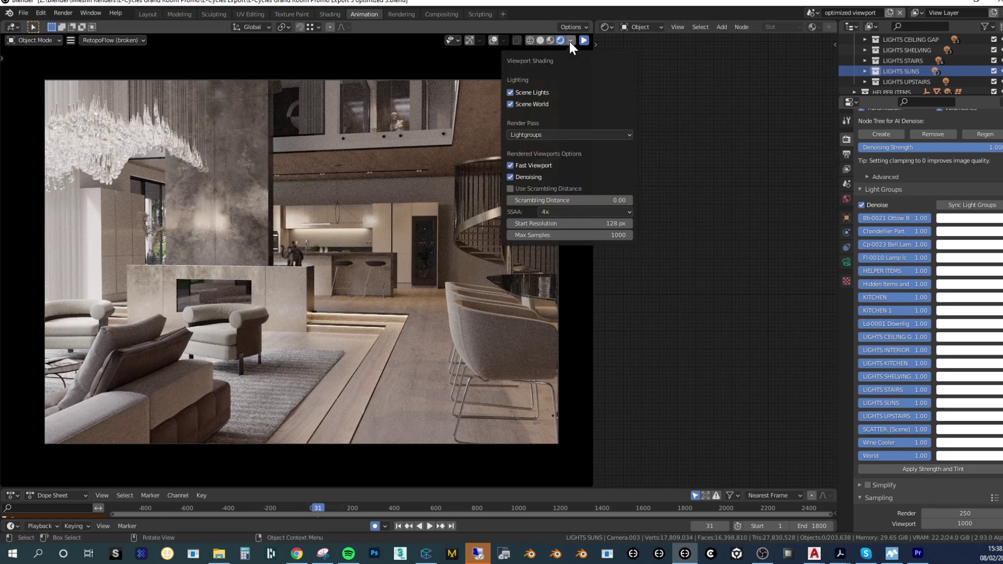
left_click(537, 133)
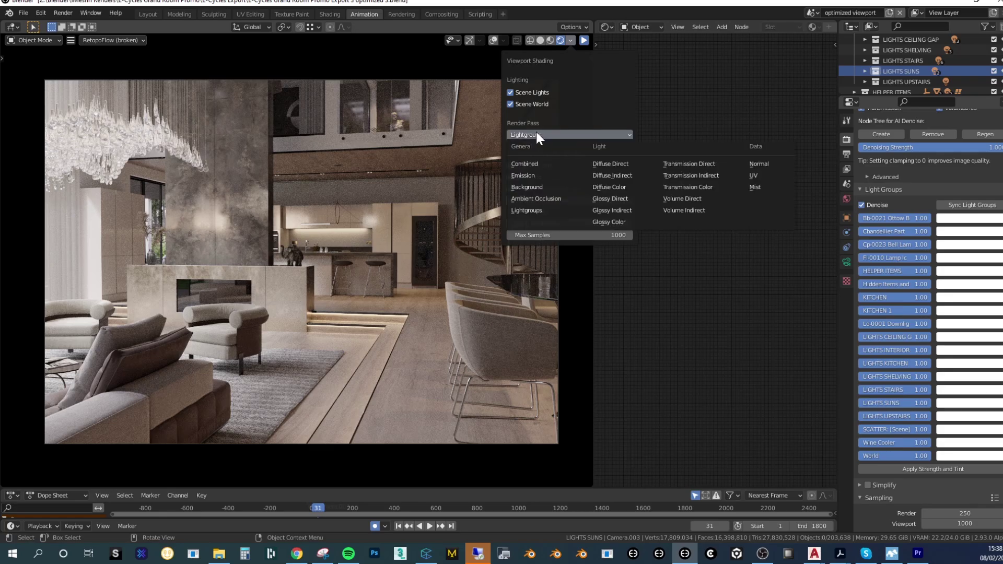
left_click(536, 132)
left_click(536, 130)
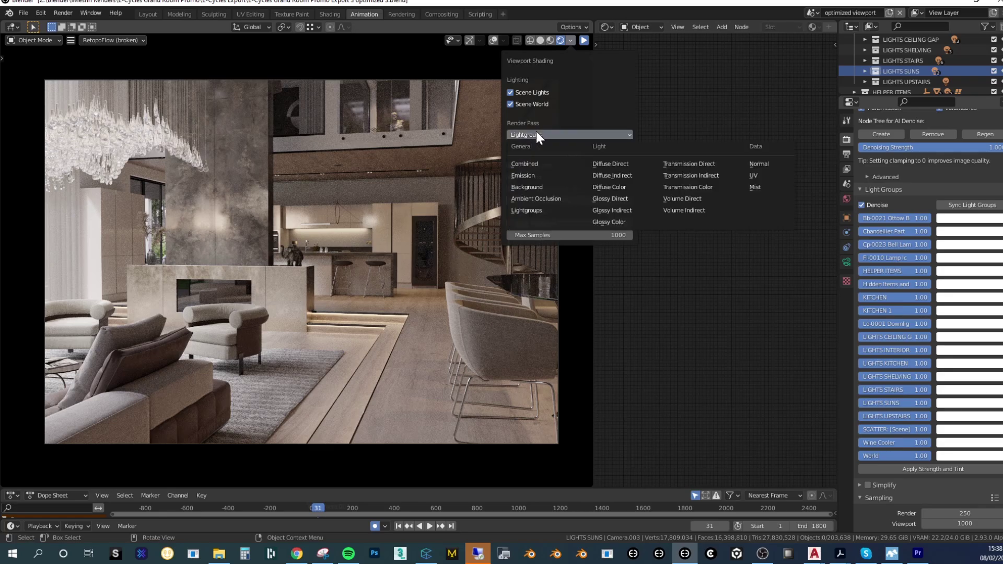
left_click(531, 210)
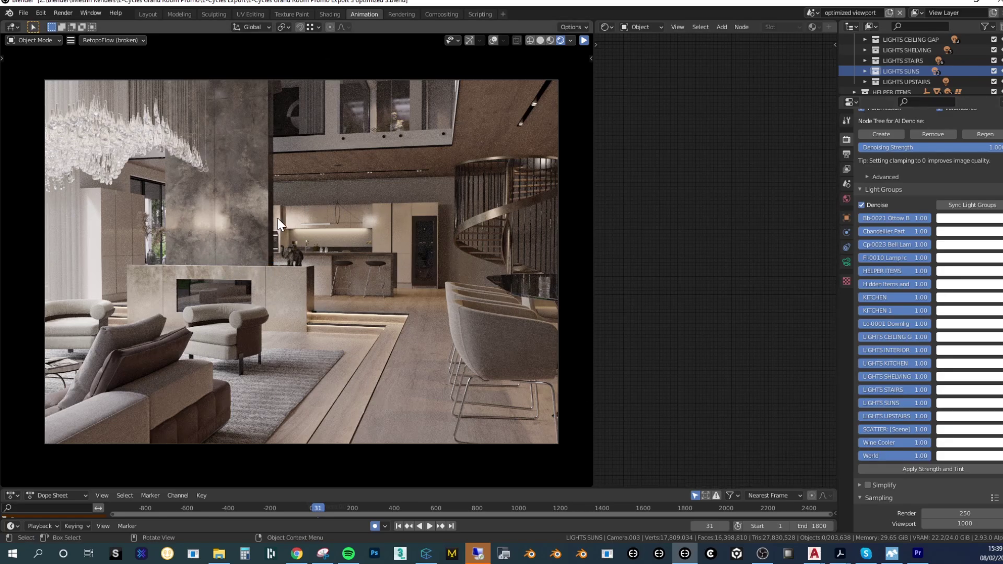
Set the World light group's strength to 0, and follow with a strength of 0 for every light group from first to last
left_click(895, 456)
type("0")
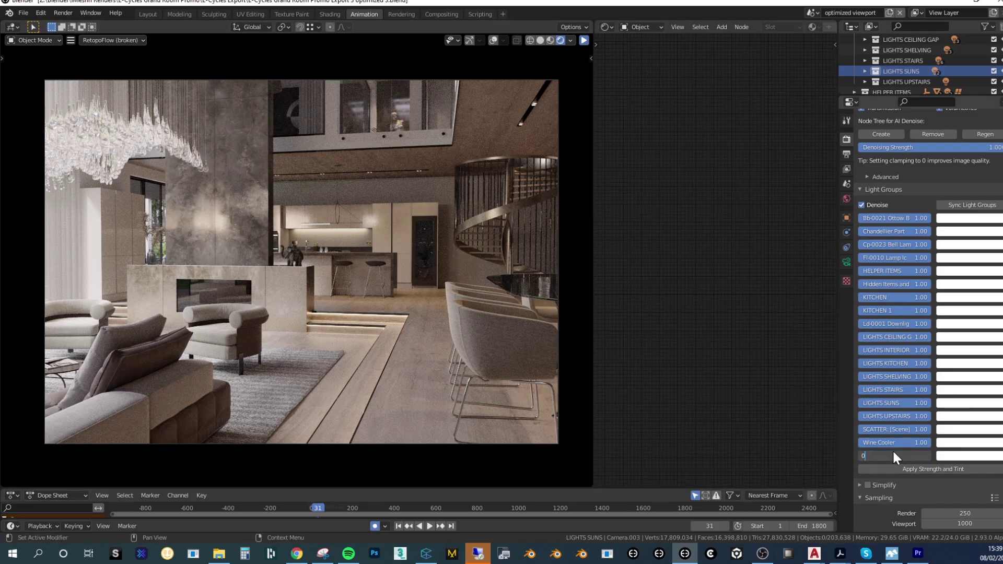
key("Return")
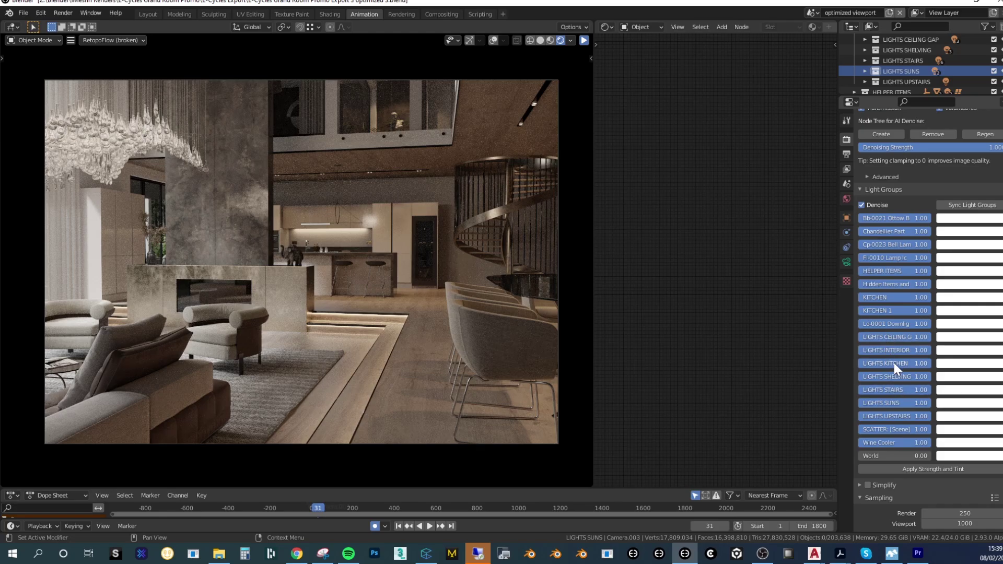
left_click_drag(907, 353, 860, 353)
left_click_drag(901, 218, 899, 456)
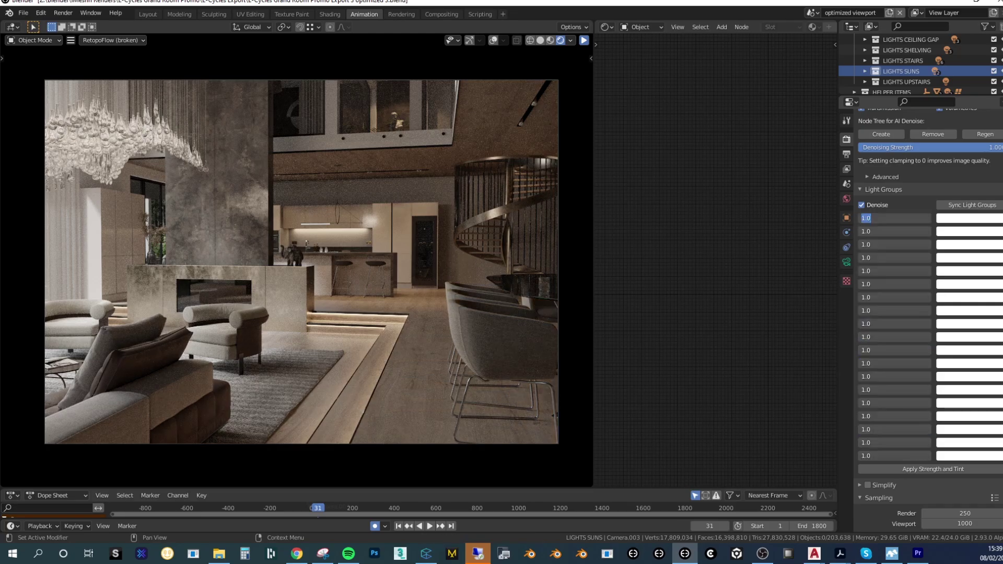
type("0")
key("Return")
Preview the World light group on its own at strength 1, and set it back to 0
left_click(917, 453)
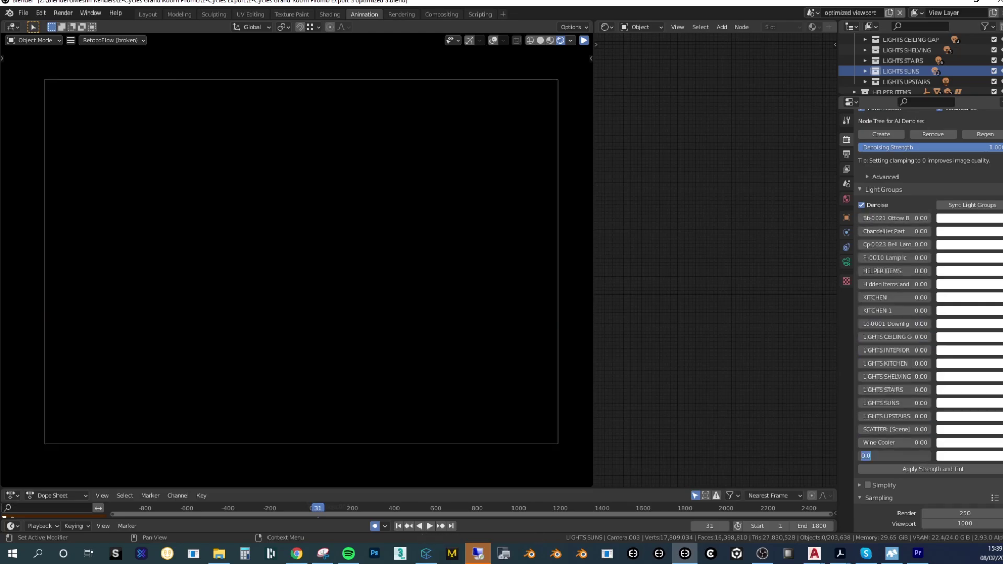
type("1")
key("Return")
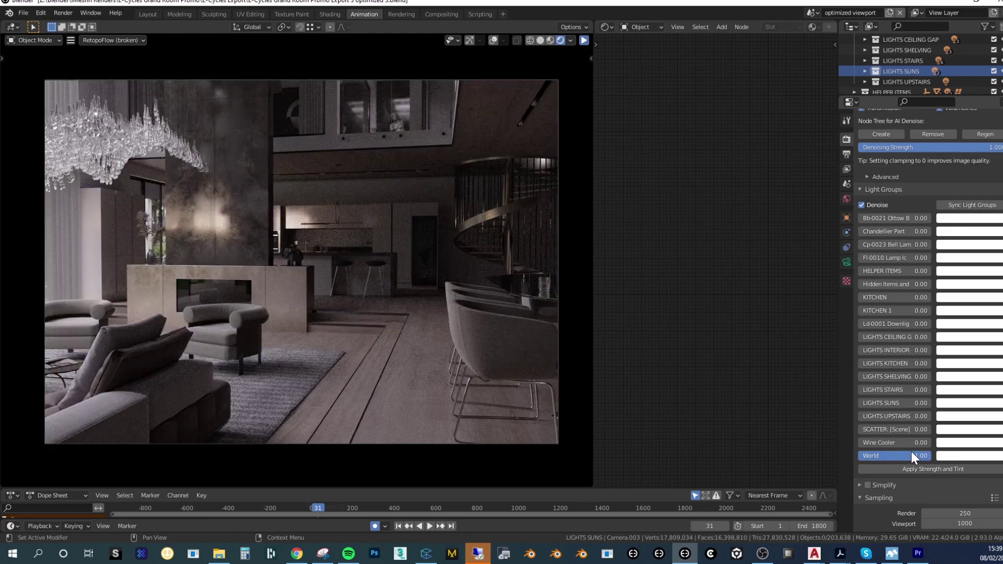
left_click(899, 457)
type("0")
key("Return")
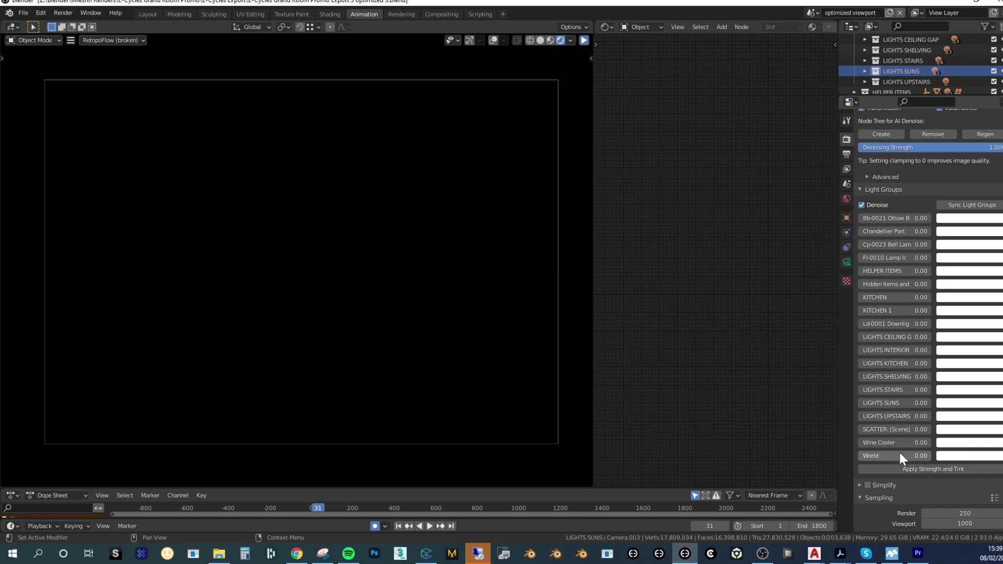
Set the LIGHTS UPSTAIRS light group to strength 1 and the SCATTER: [Scene] group to 0.96
left_click(900, 453)
left_click(896, 418)
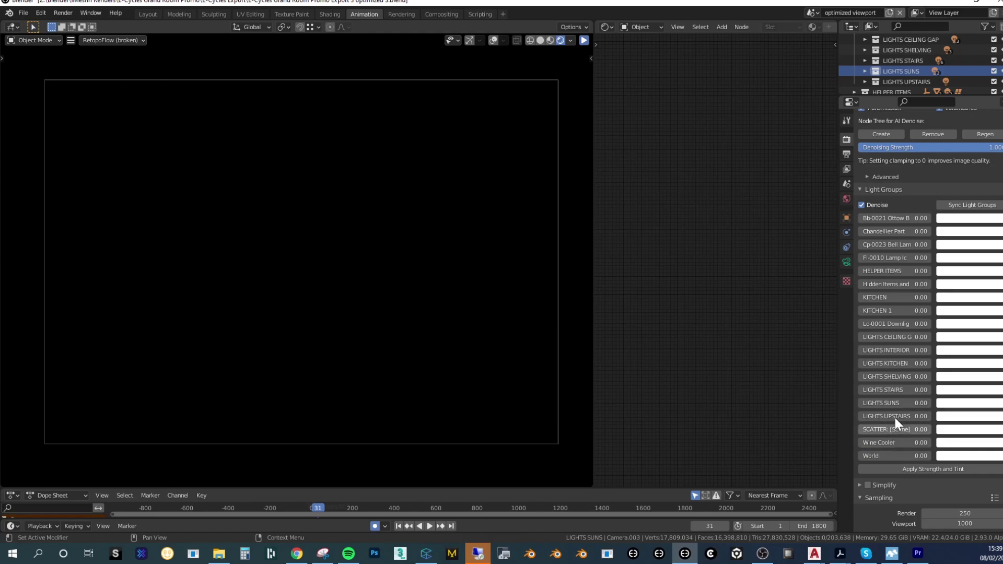
left_click(894, 417)
type("1")
key("Return")
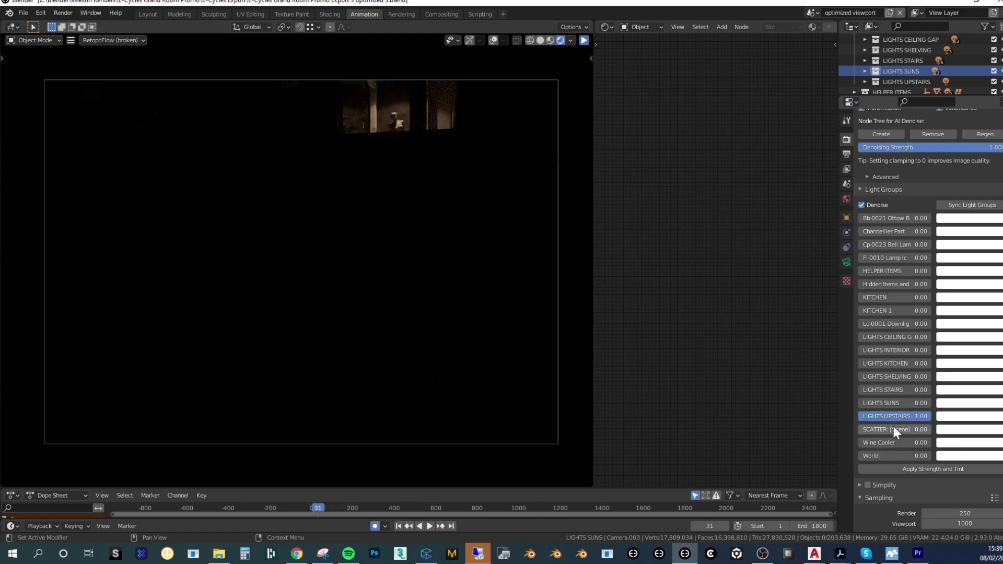
left_click_drag(892, 430, 928, 430)
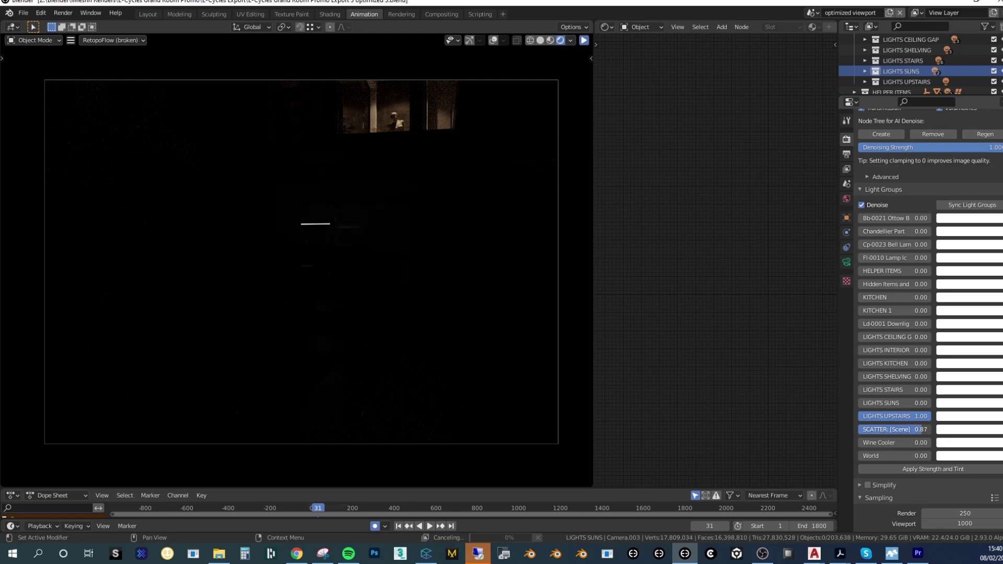
Set the light group strengths to 0.26 for LIGHTS KITCHEN, 0.18 for LIGHTS STAIRS, 0.34 for HELPER ITEMS, 0.72 for Chandellier Part and 1 for LIGHTS INTERIOR
left_click_drag(888, 363, 901, 390)
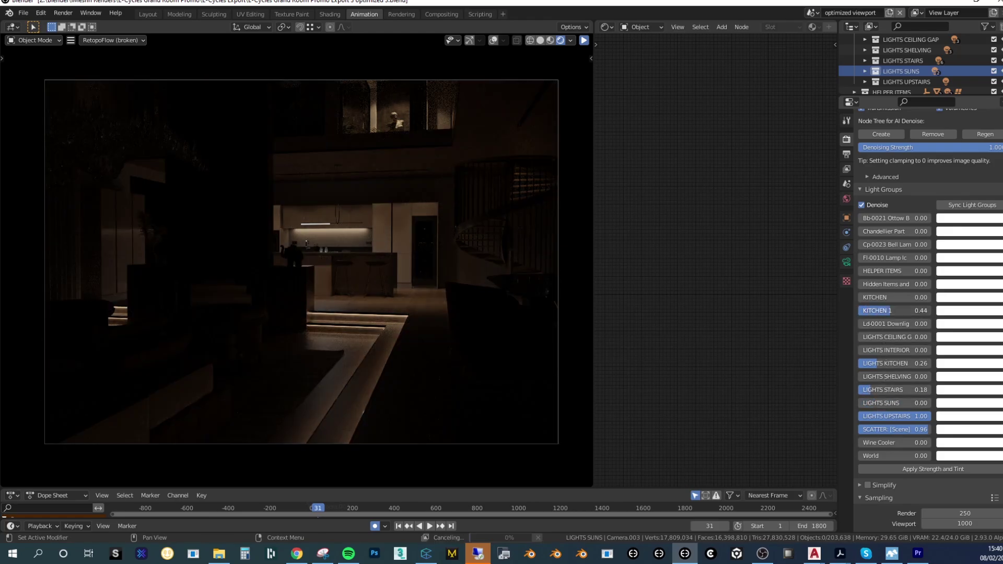
left_click_drag(879, 271, 894, 271)
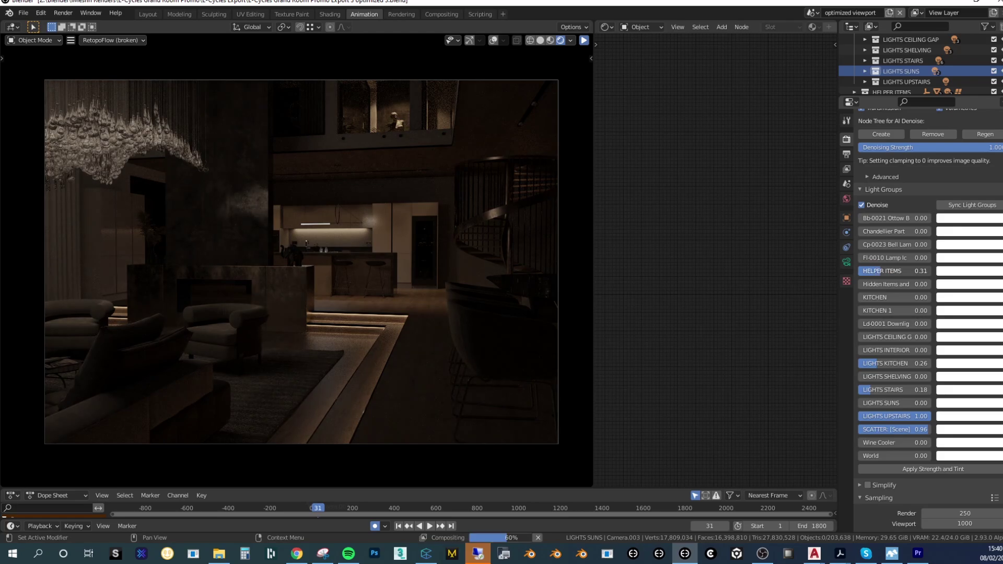
left_click_drag(883, 232, 935, 232)
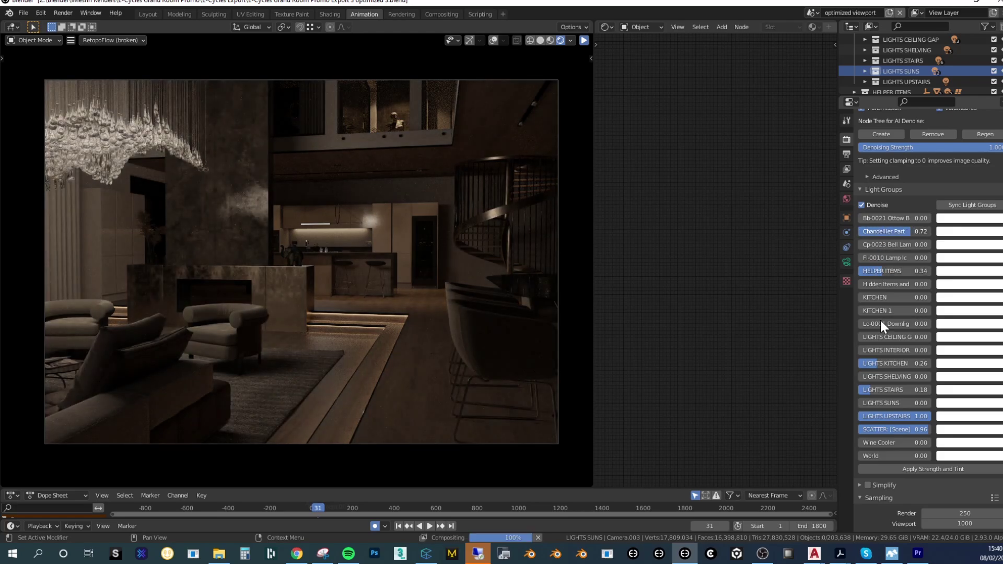
left_click_drag(888, 352, 931, 350)
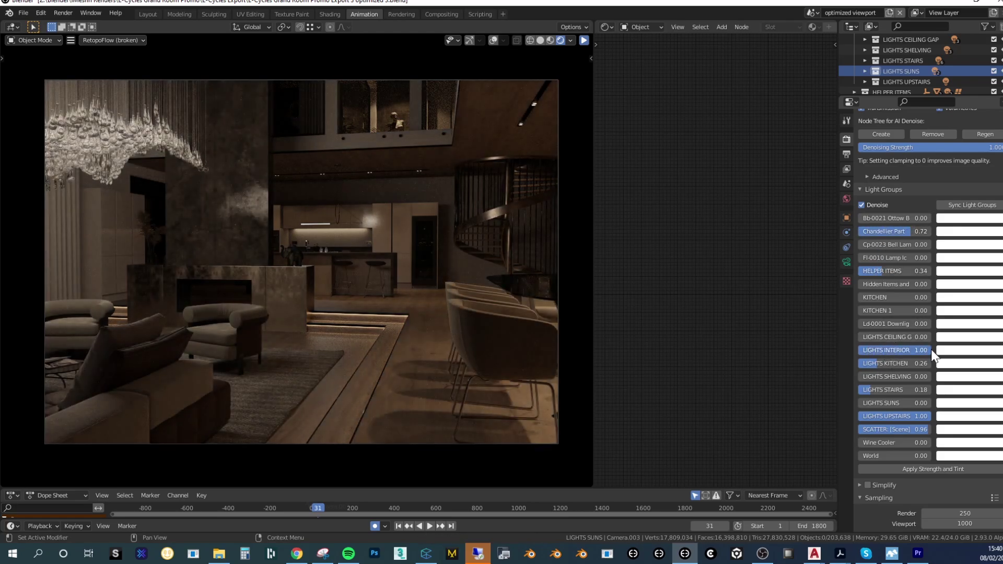
Tint the LIGHTS INTERIOR light group green and the Chandellier Part group yellow-green with a hue of 0.315
left_click(940, 350)
left_click_drag(951, 258, 922, 212)
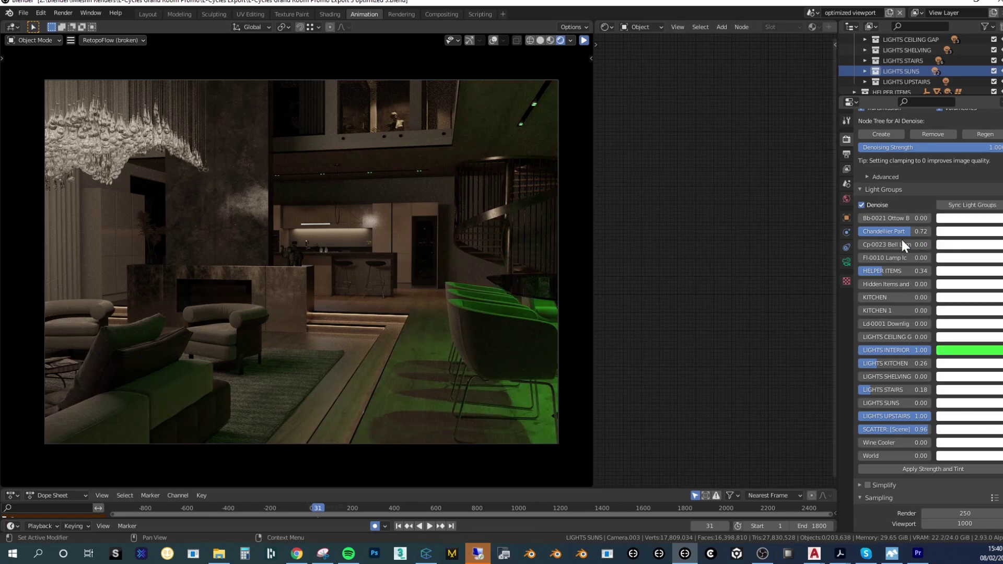
left_click(955, 230)
mouse_move(954, 119)
left_mouse_down()
mouse_move(952, 156)
mouse_move(979, 128)
mouse_move(976, 105)
mouse_move(954, 118)
mouse_move(935, 107)
mouse_move(946, 157)
mouse_move(914, 112)
left_mouse_up()
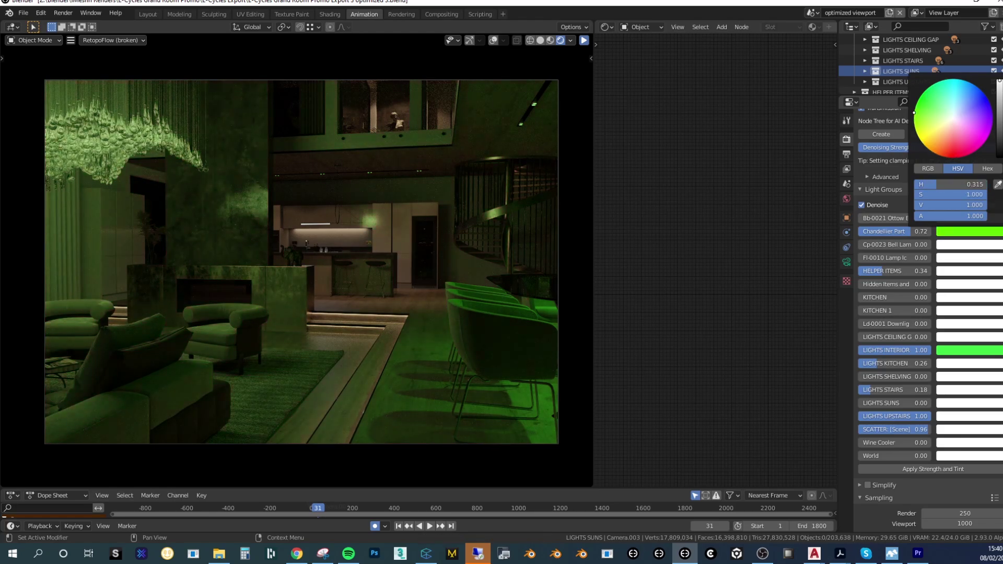
Tint the HELPER ITEMS and LIGHTS KITCHEN light groups red
left_click(958, 272)
left_click_drag(953, 158, 955, 198)
left_click(960, 363)
left_click(954, 289)
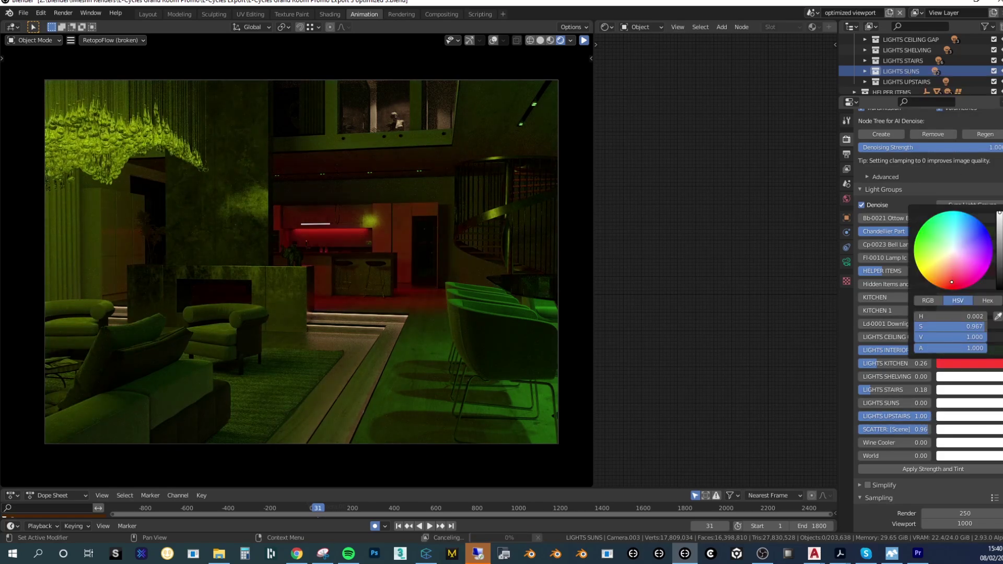
Tint the LIGHTS UPSTAIRS light group blue and the SCATTER: [Scene] group cyan
left_click(961, 416)
left_click(978, 275)
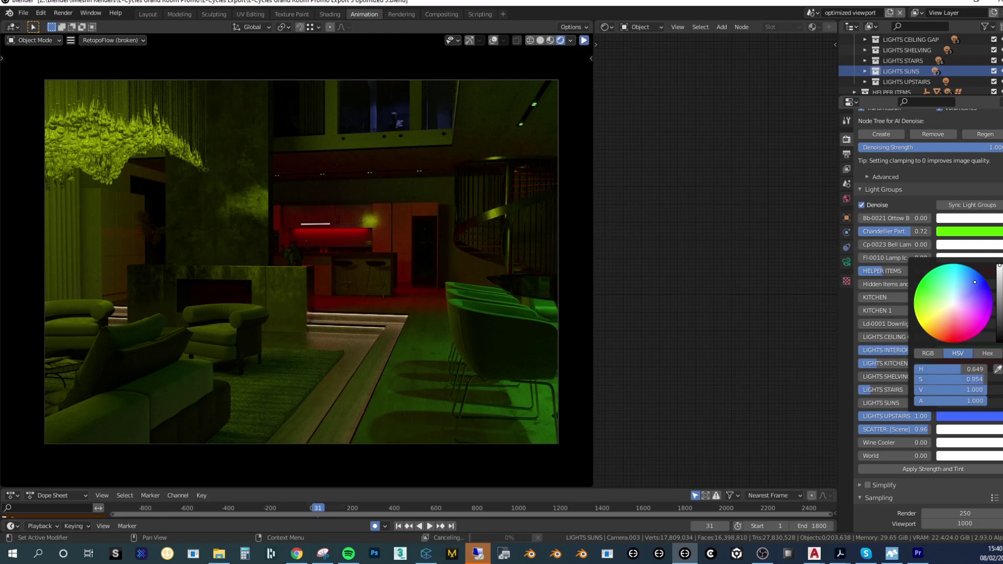
left_click(961, 429)
left_click(938, 280)
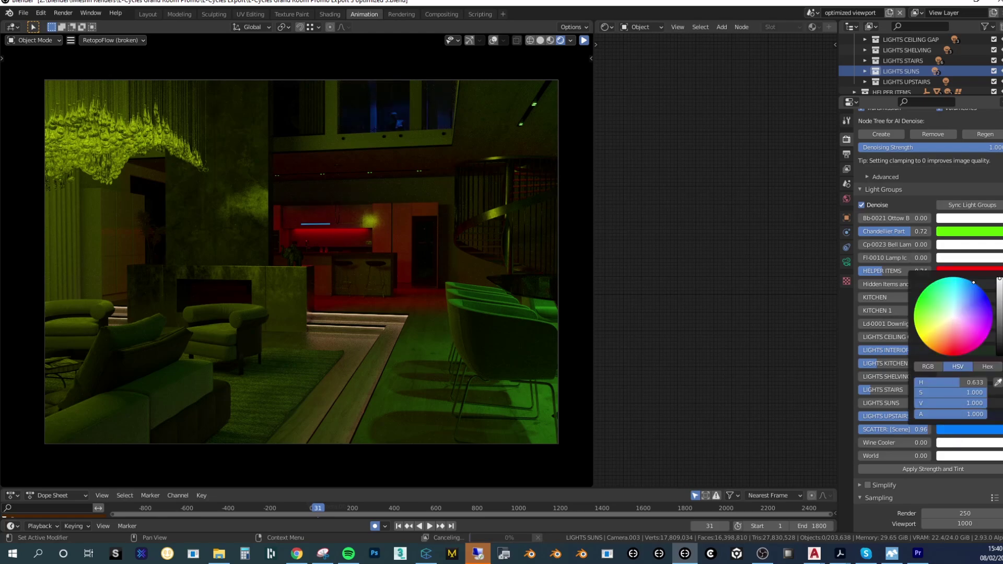
left_click_drag(938, 280, 955, 277)
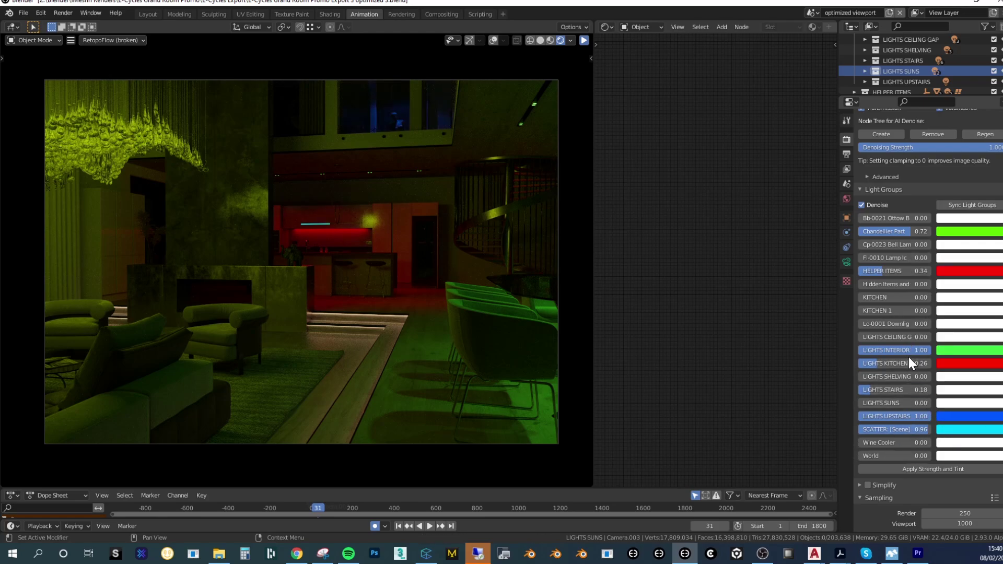
Raise the LIGHTS UPSTAIRS light group's strength to 10
left_click_drag(908, 351, 931, 350)
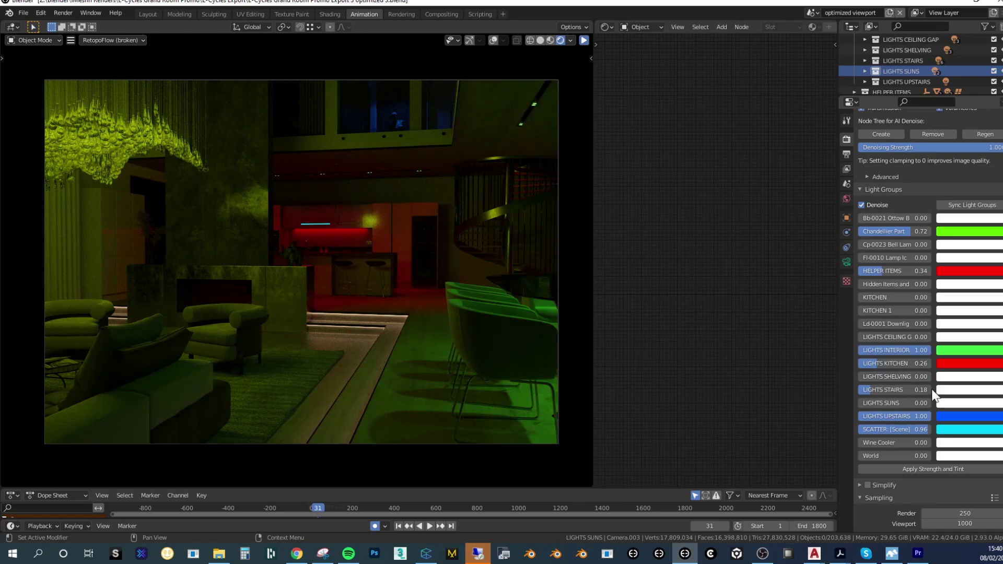
double_click(904, 417)
type("10")
key("Return")
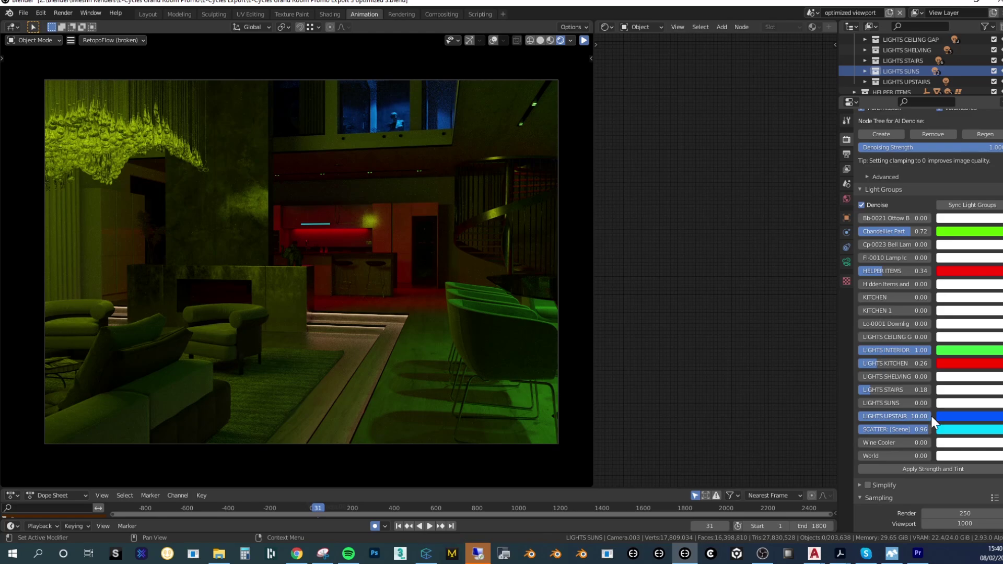
Raise the LIGHTS INTERIOR light group's strength to 10 and change its tint to blue
double_click(902, 351)
type("10")
key("Return")
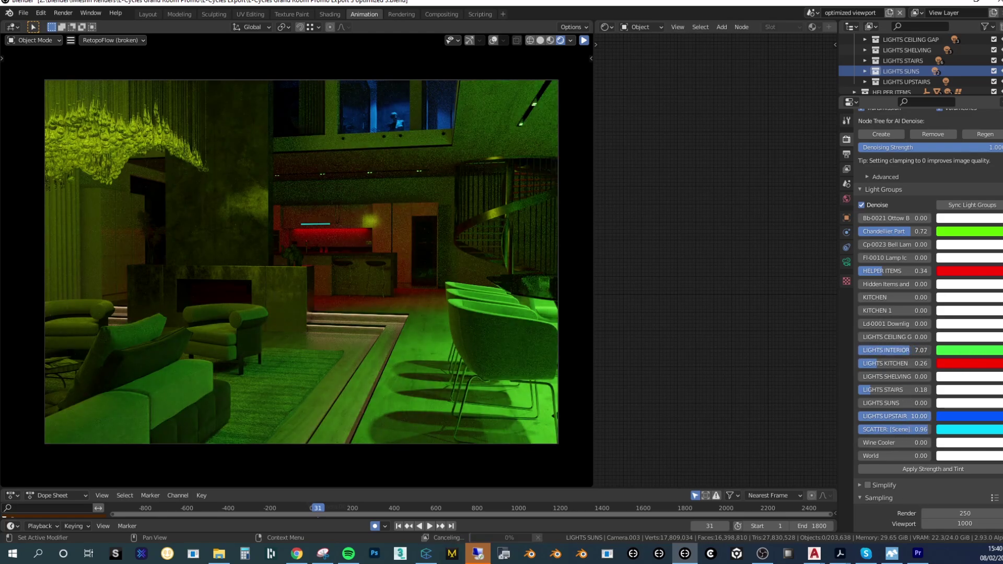
left_click(967, 350)
left_click(980, 210)
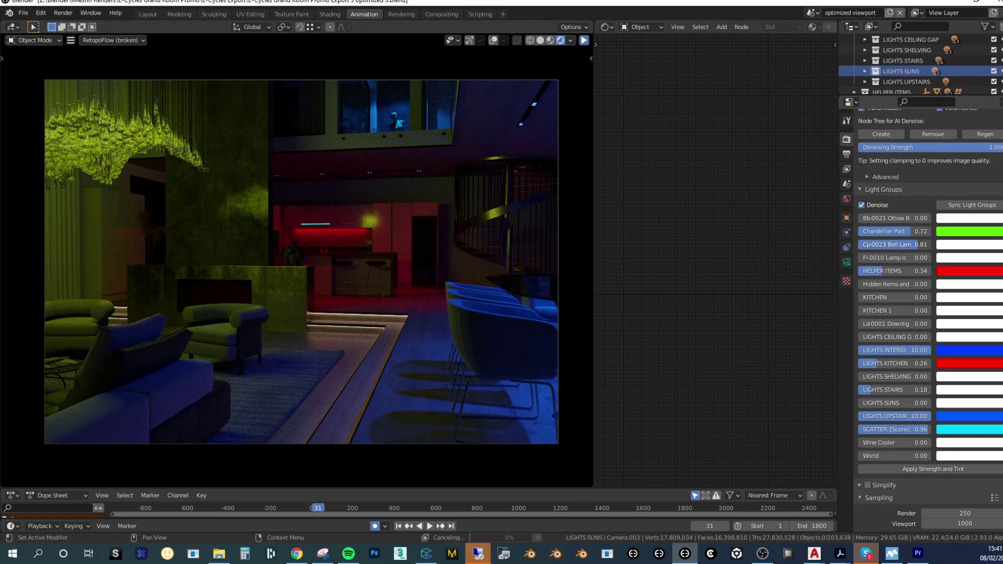
mouse_move(894, 219)
left_mouse_down()
mouse_move(930, 218)
mouse_move(894, 218)
left_mouse_up()
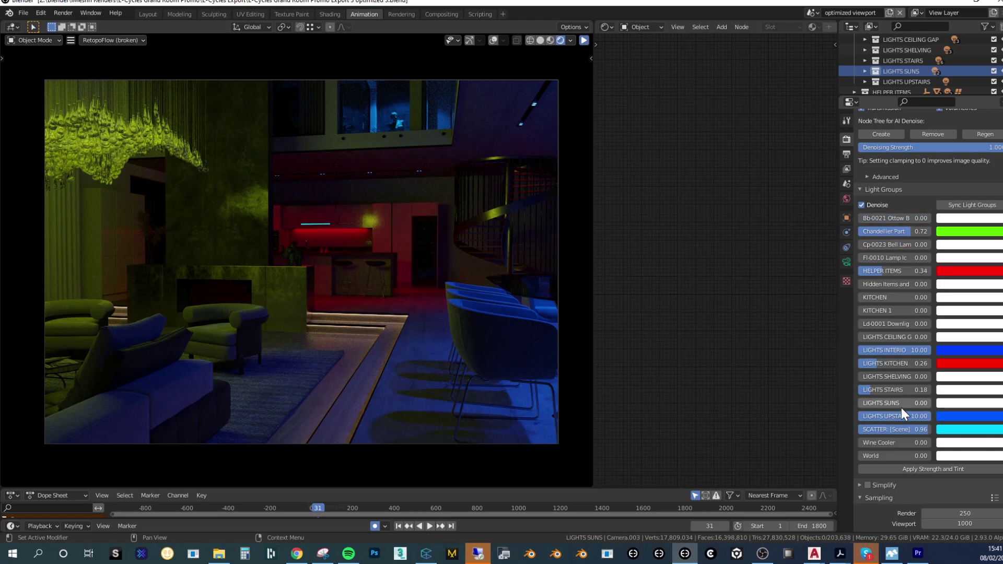
left_click_drag(900, 405, 925, 406)
key("Escape")
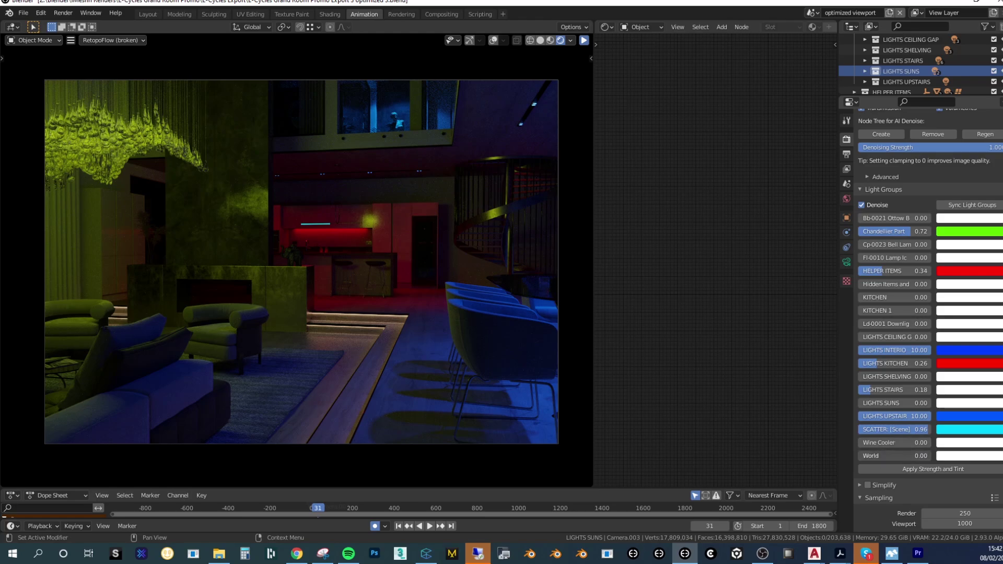
mouse_move(892, 455)
left_mouse_down()
mouse_move(931, 455)
mouse_move(891, 455)
left_mouse_up()
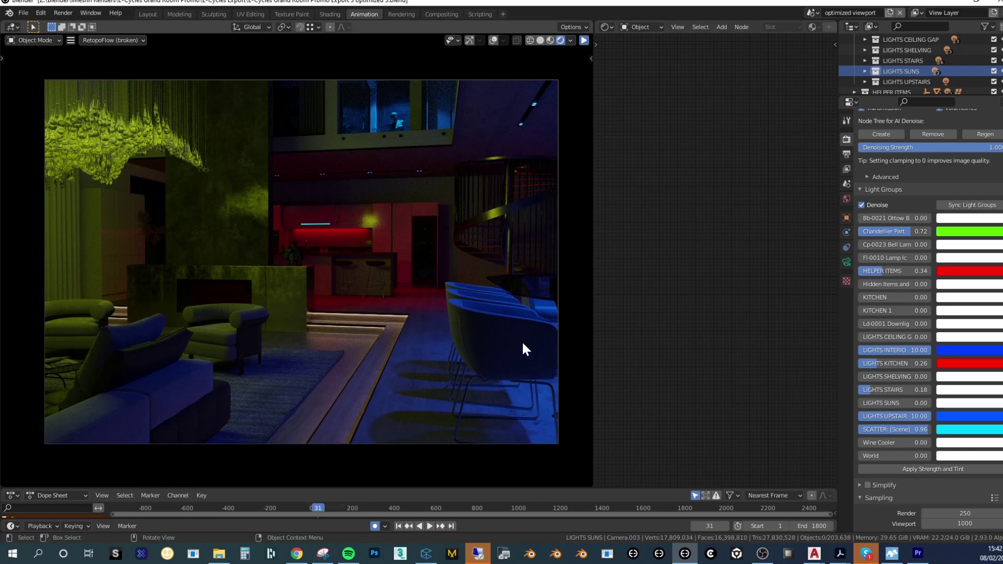
mouse_move(889, 271)
left_mouse_down()
mouse_move(862, 272)
mouse_move(930, 271)
mouse_move(882, 271)
left_mouse_up()
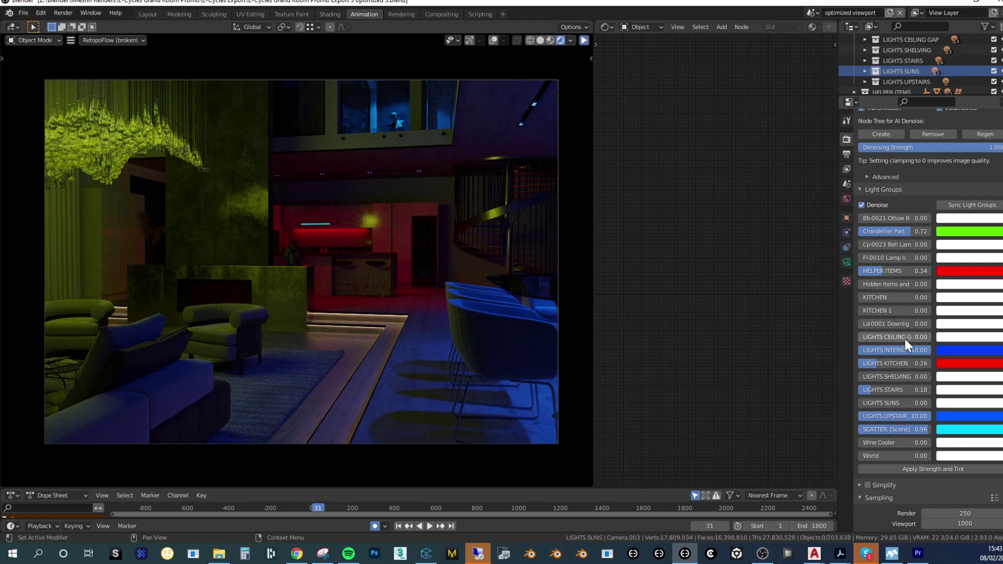
Reduce LIGHTS INTERIOR, LIGHTS KITCHEN, LIGHTS STAIRS, HELPER ITEMS and Chandellier Part to strength 0, and SCATTER: [Scene] to 0.04
left_click_drag(905, 349, 857, 390)
left_click(893, 364)
left_click(910, 373)
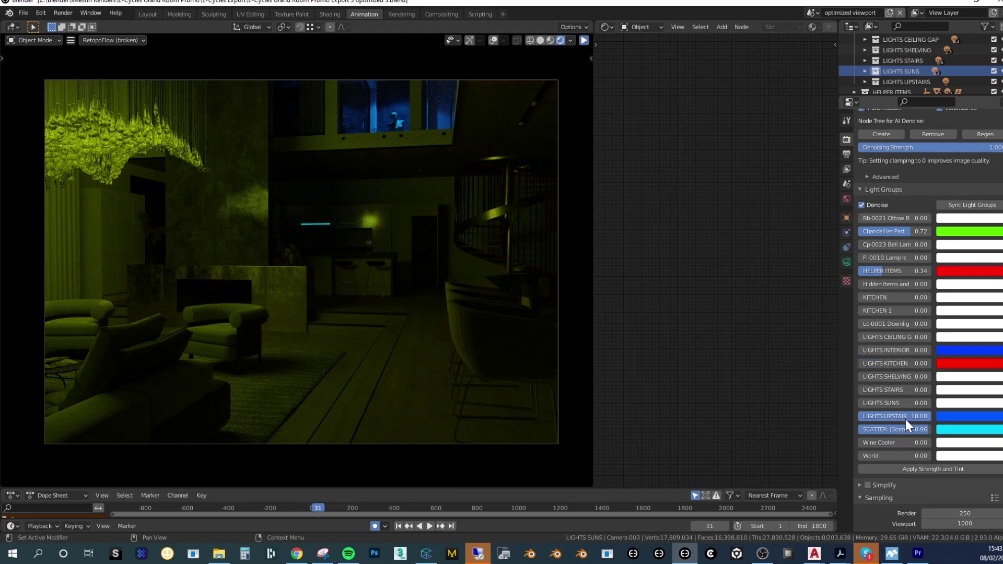
left_click_drag(907, 426, 865, 428)
left_click_drag(891, 270, 871, 270)
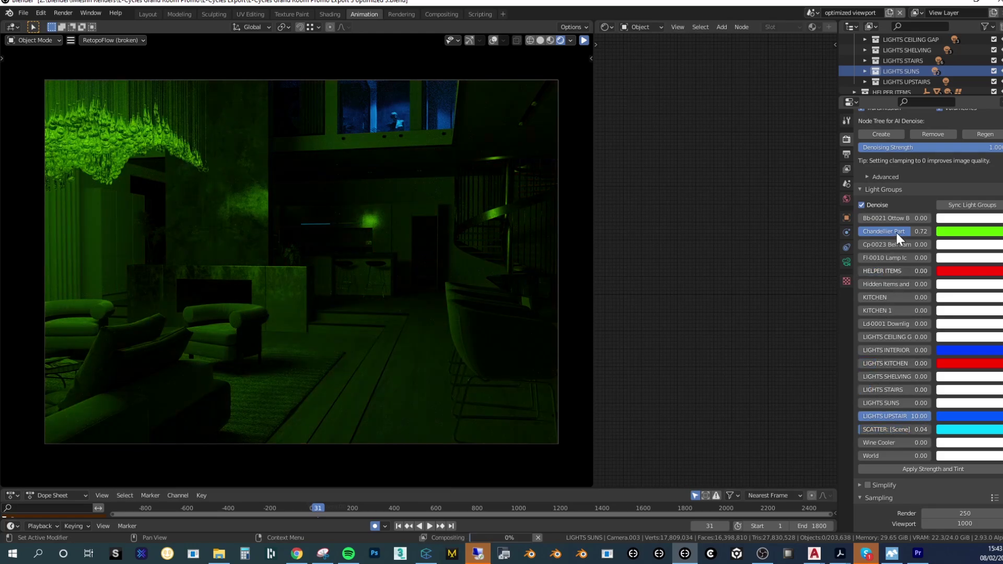
left_click_drag(897, 237, 863, 236)
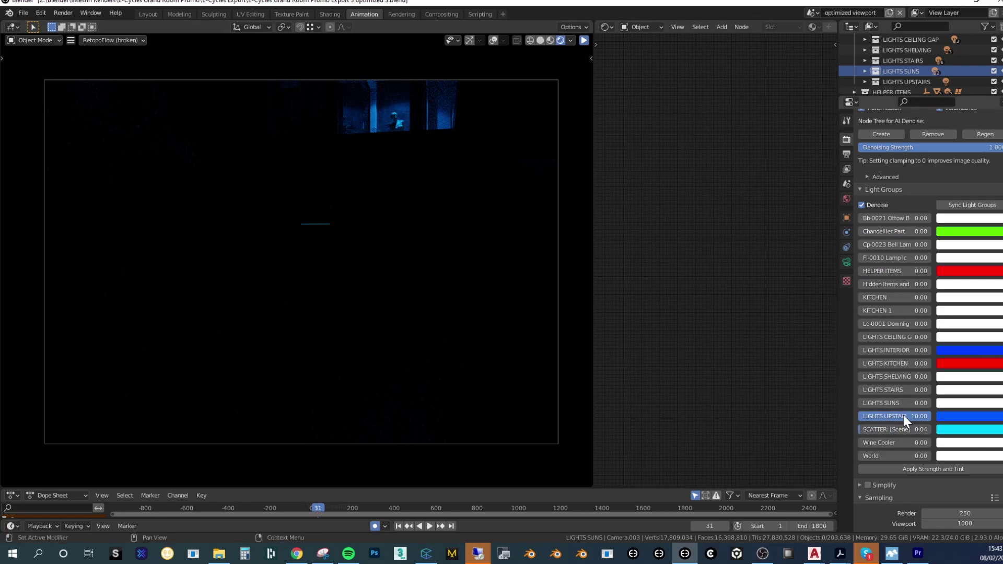
Adjust the strength of the LIGHTS UPSTAIRS light group
left_click_drag(904, 416, 930, 390)
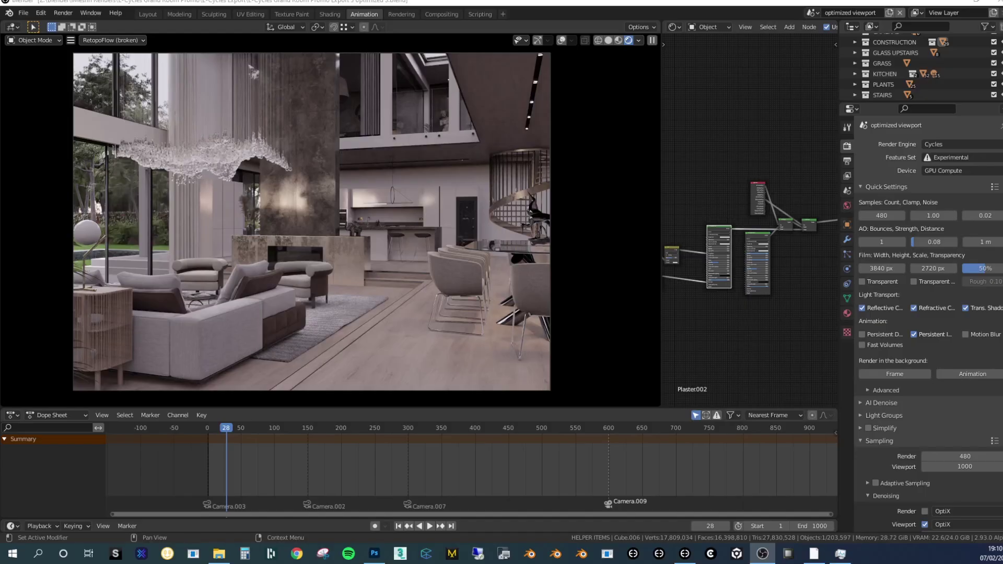
Apply the 5 - Physically Correct quick settings preset and review the sampling and light path settings
left_click(994, 186)
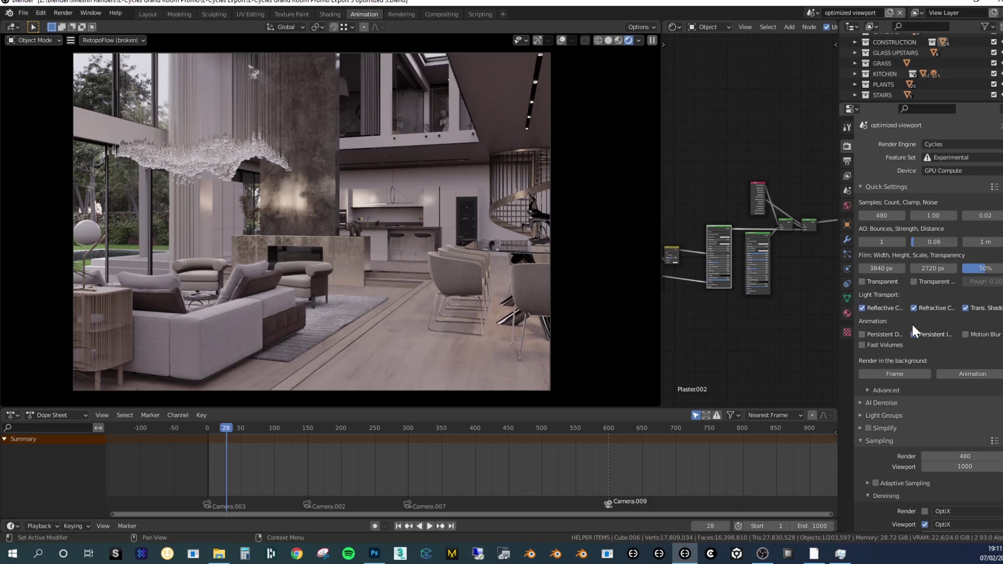
scroll(901, 462, "down", 15)
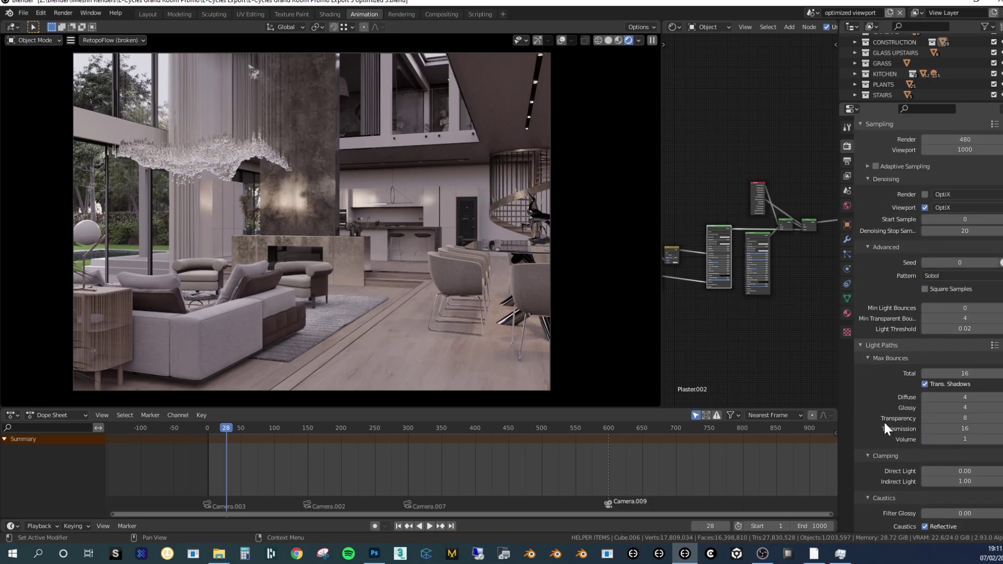
scroll(884, 400, "up", 6)
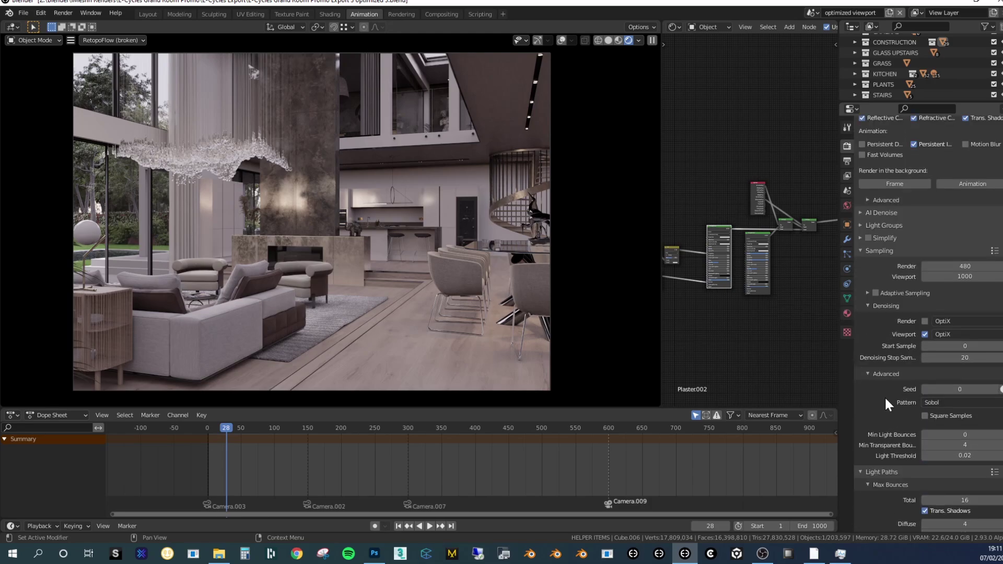
scroll(886, 397, "up", 9)
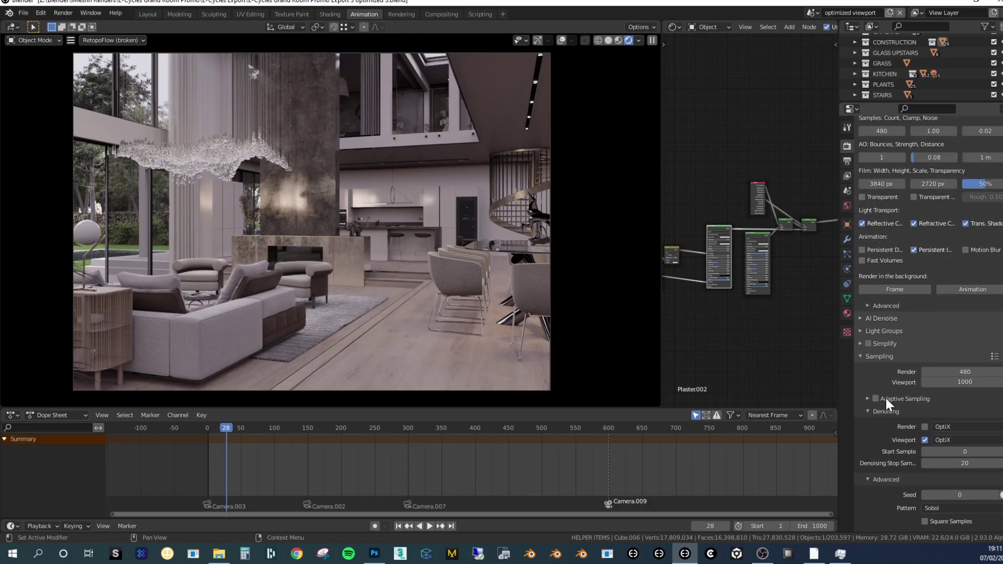
left_click(994, 187)
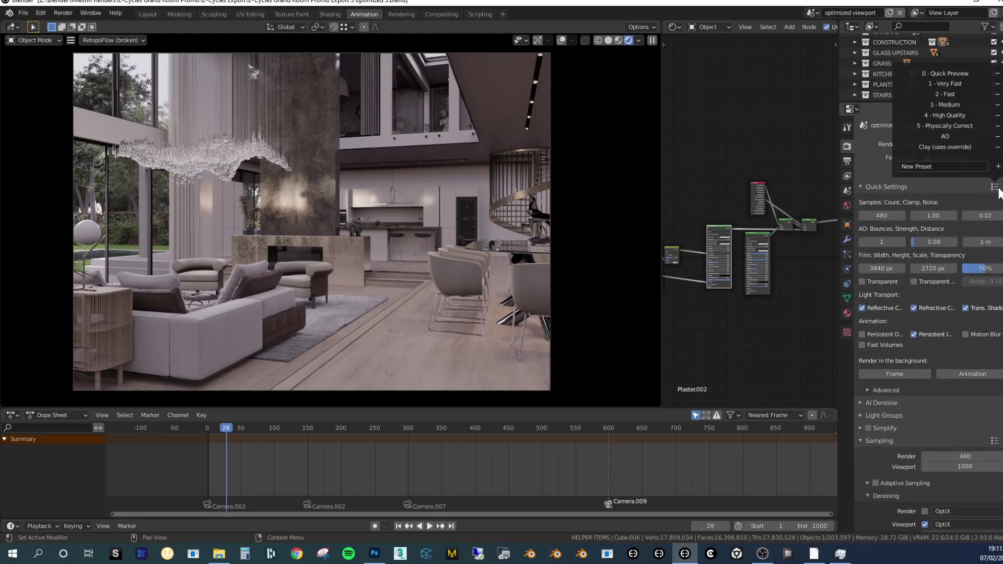
left_click(943, 126)
scroll(898, 350, "down", 10)
scroll(899, 351, "down", 4)
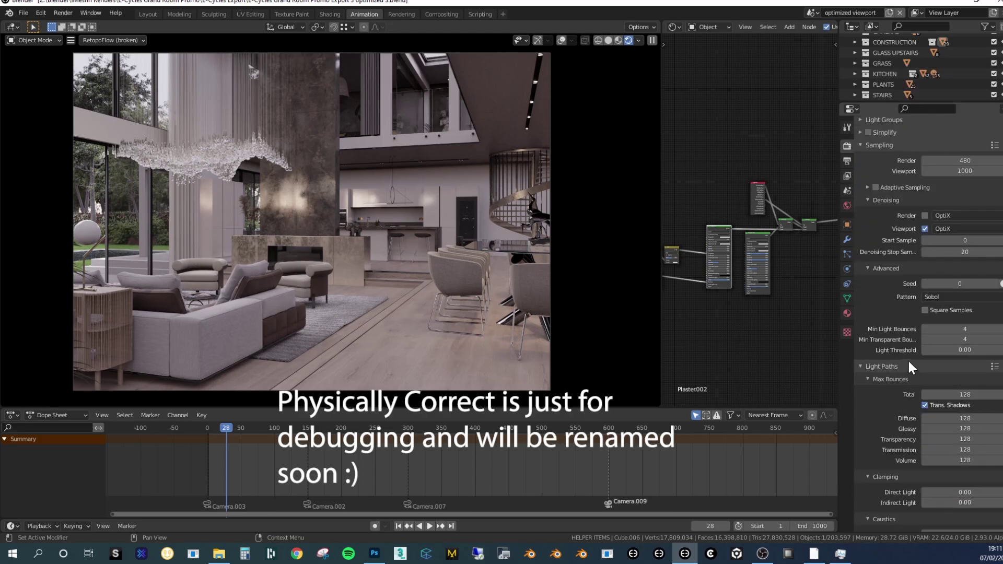
scroll(897, 355, "up", 14)
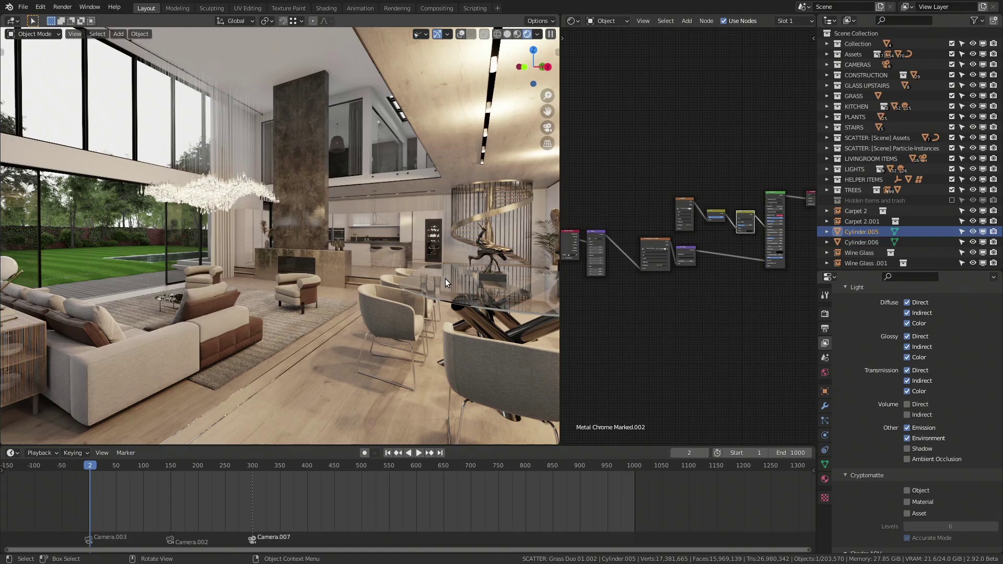
Examine the rendered living room in the viewport up close, including the bird sculpture, the fireplace and the elephant ornament
left_click(537, 34)
middle_click_drag(487, 251, 505, 247)
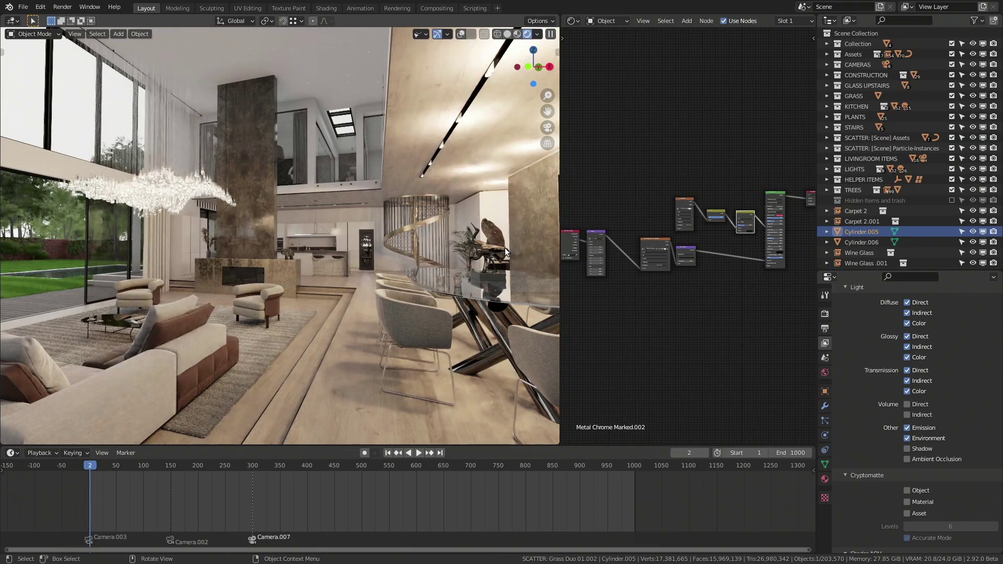
middle_click_drag(500, 253, 512, 158)
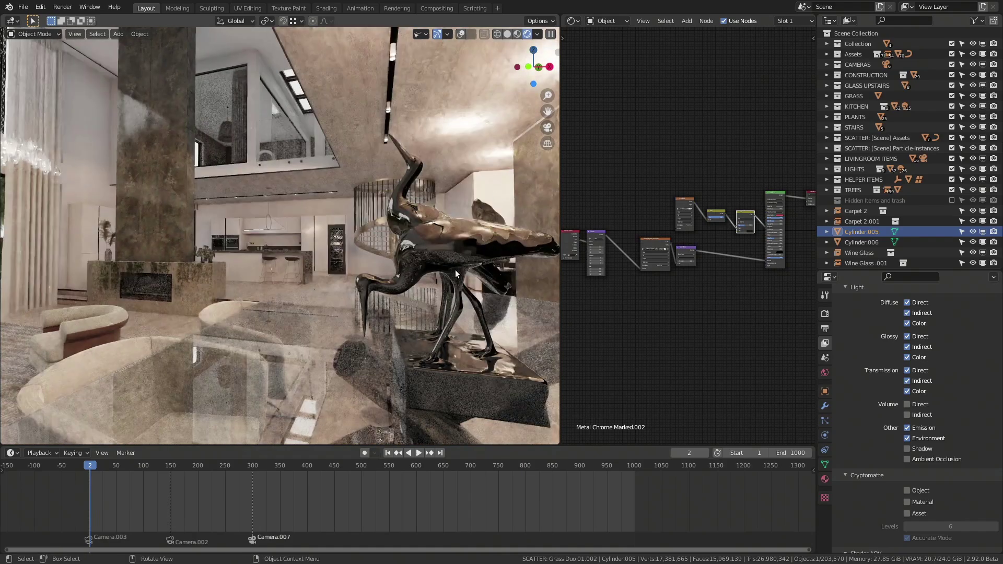
middle_click_drag(455, 293, 378, 332)
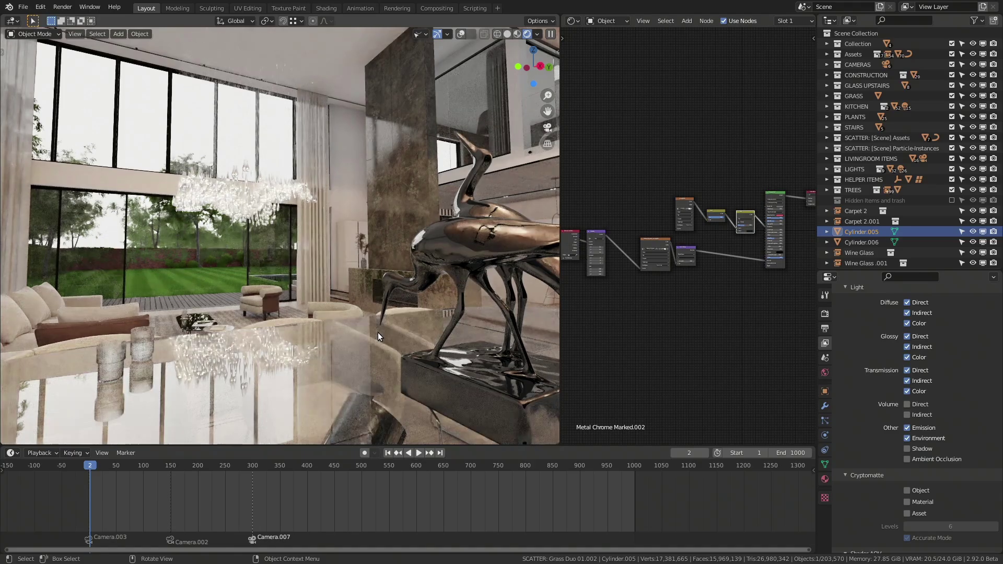
mouse_move(377, 332)
middle_mouse_down()
mouse_move(448, 253)
mouse_move(496, 154)
mouse_move(493, 175)
middle_mouse_up()
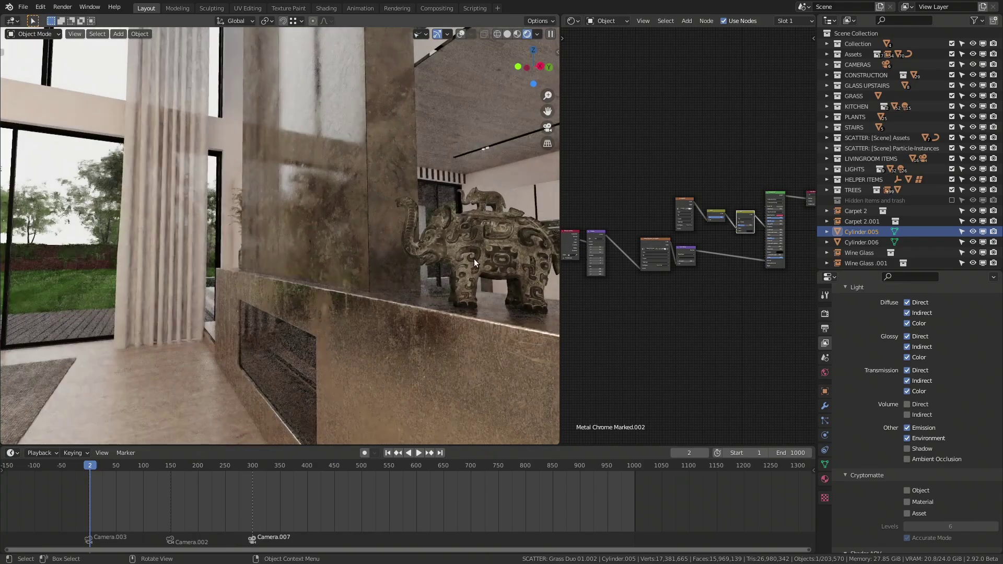
mouse_move(474, 259)
middle_mouse_down()
mouse_move(493, 259)
mouse_move(497, 249)
middle_mouse_up()
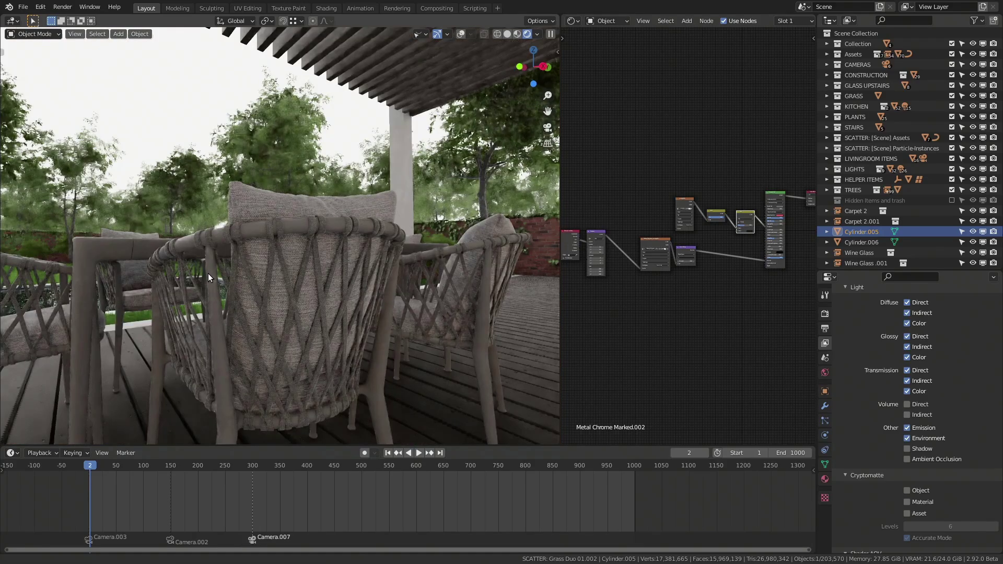
scroll(201, 301, "down", 5)
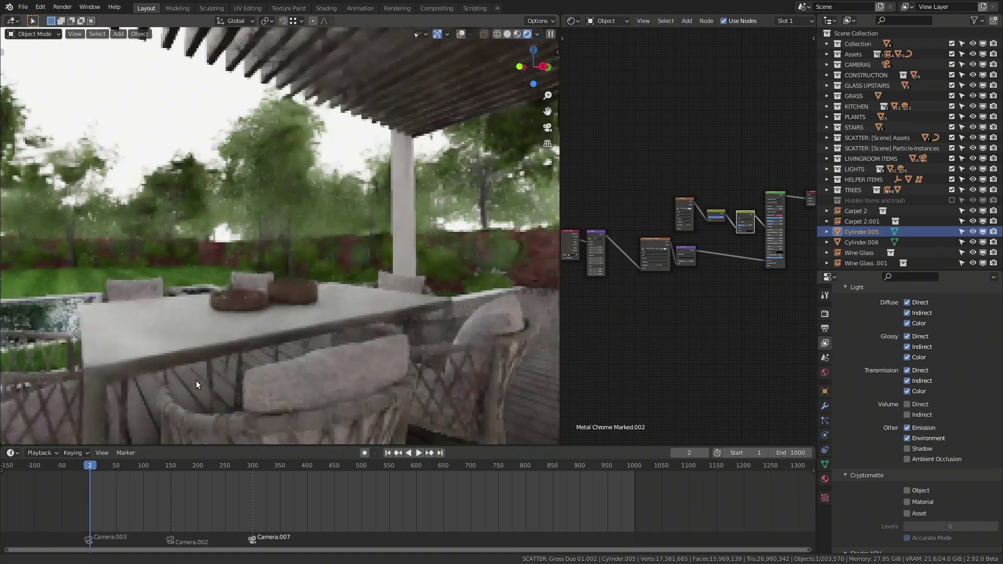
Examine the rendered terrace, lawn and house exterior in the viewport, and the living room seen from the garden side
middle_click_drag(195, 381, 194, 415, "shift")
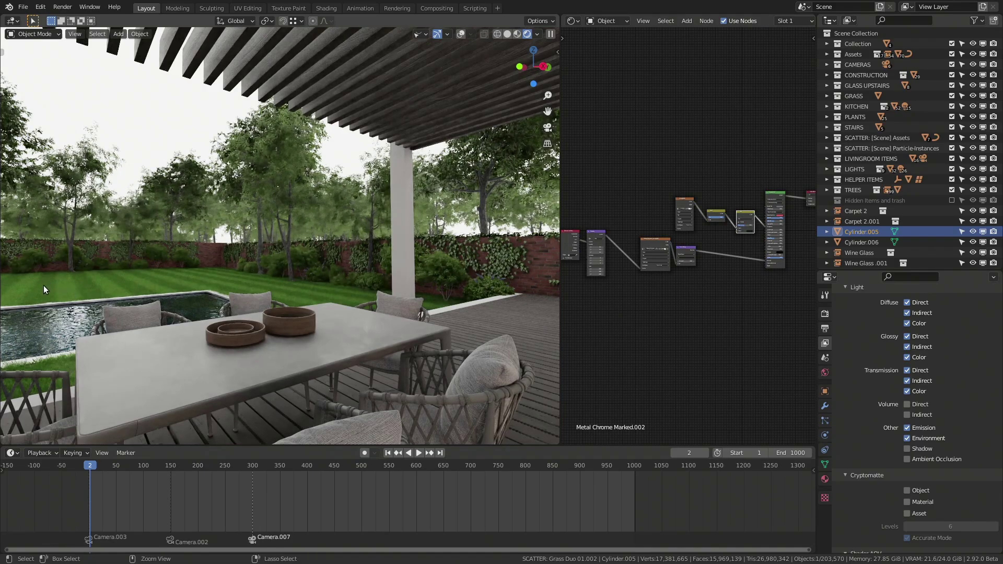
middle_click_drag(43, 285, 86, 169, "ctrl")
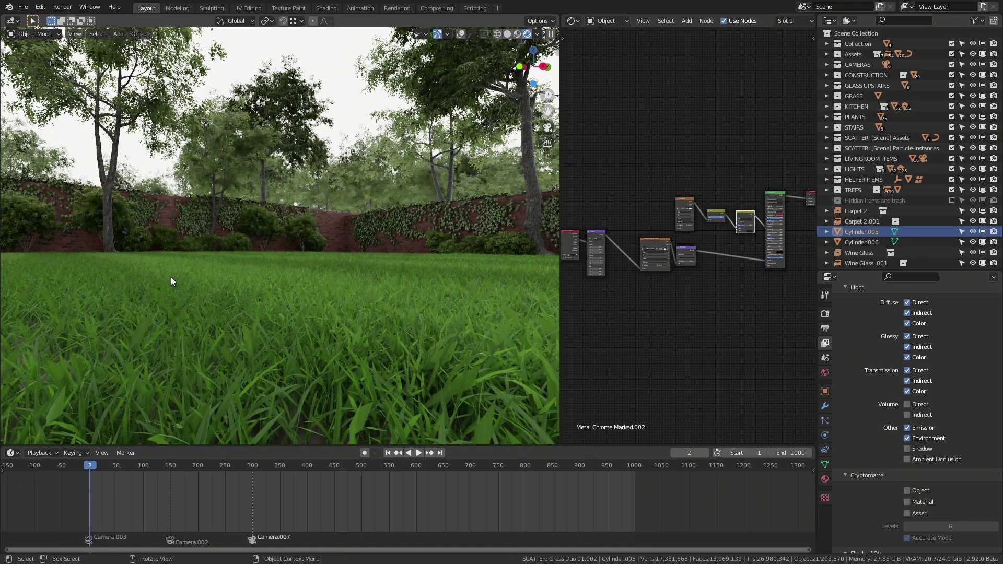
middle_click_drag(171, 277, 277, 277)
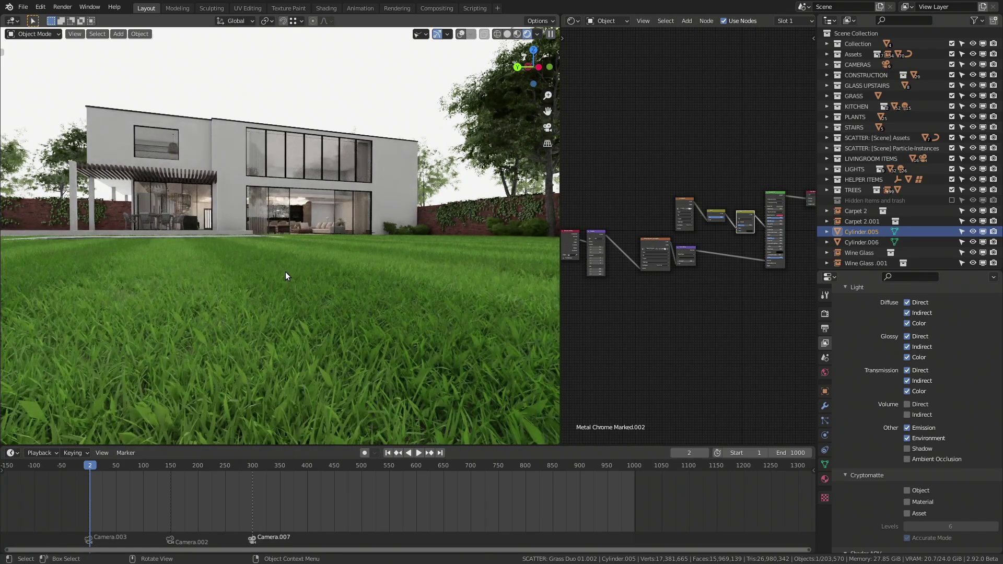
middle_click_drag(159, 239, 328, 321, "ctrl")
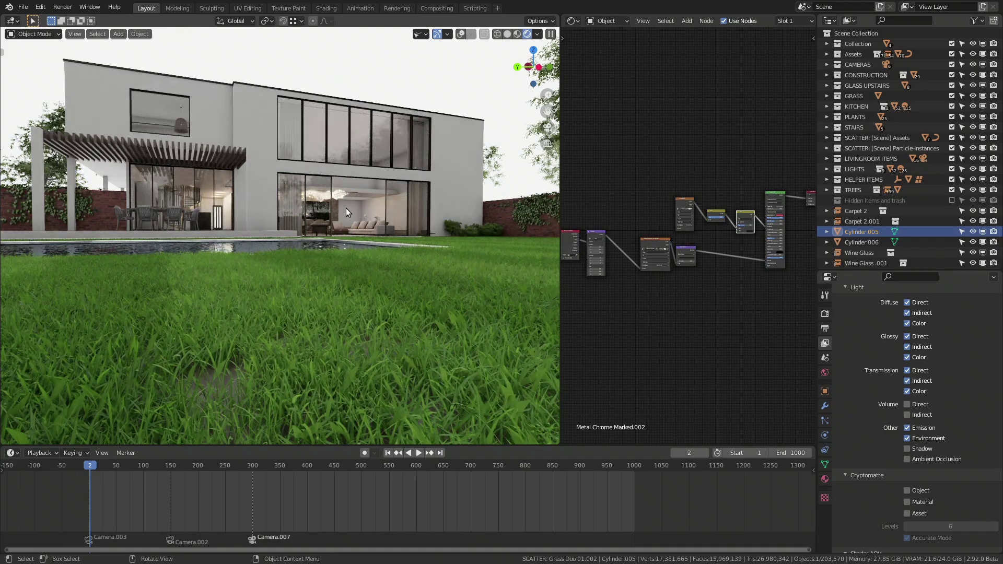
key("ctrl")
middle_click_drag(356, 224, 376, 146, "ctrl")
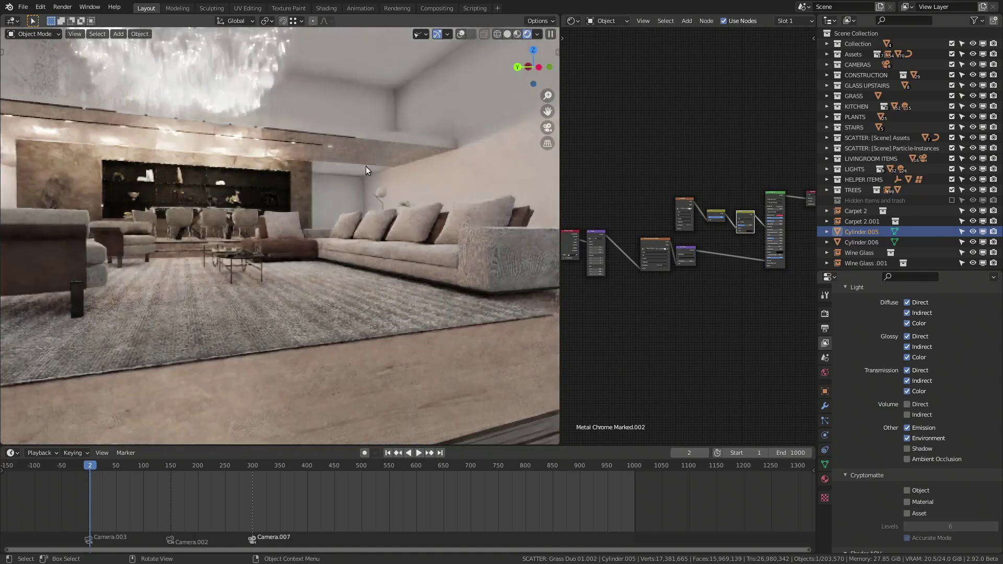
mouse_move(216, 235)
middle_mouse_down()
mouse_move(200, 234)
mouse_move(211, 246)
middle_mouse_up()
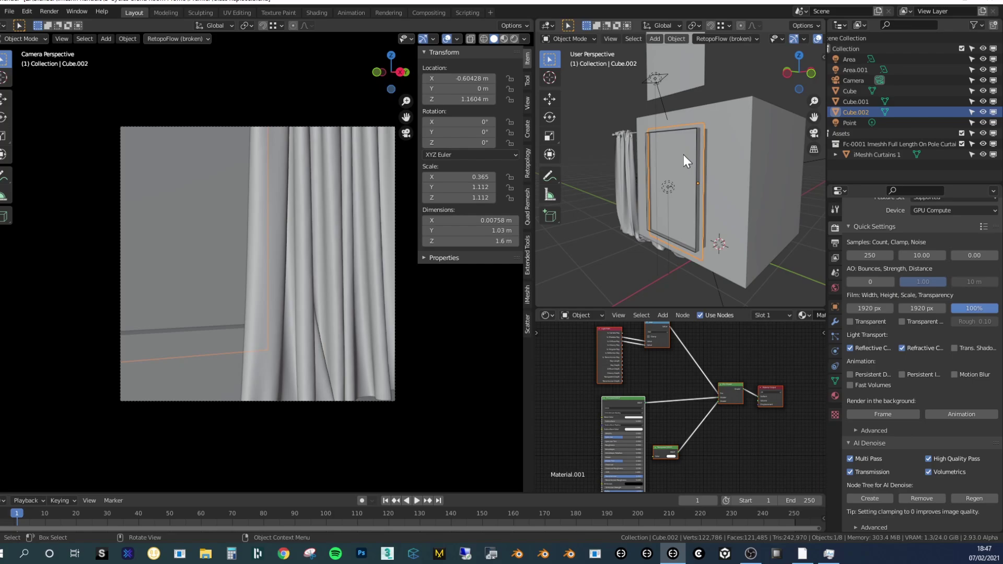
Examine the window pane's light-path glass material nodes and its ray visibility options in the curtain scene
left_click(676, 356)
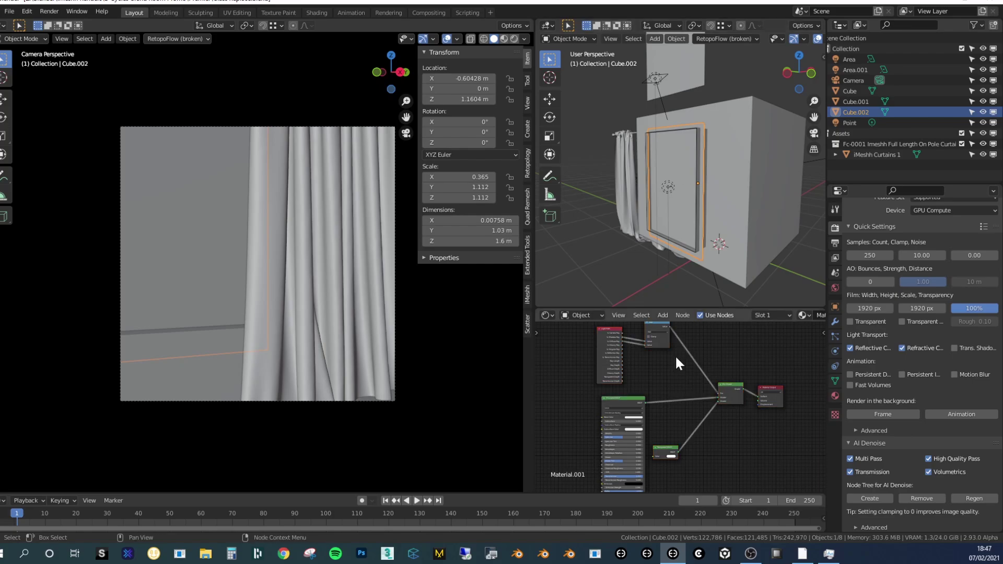
left_click_drag(651, 325, 652, 340)
scroll(666, 370, "up", 2)
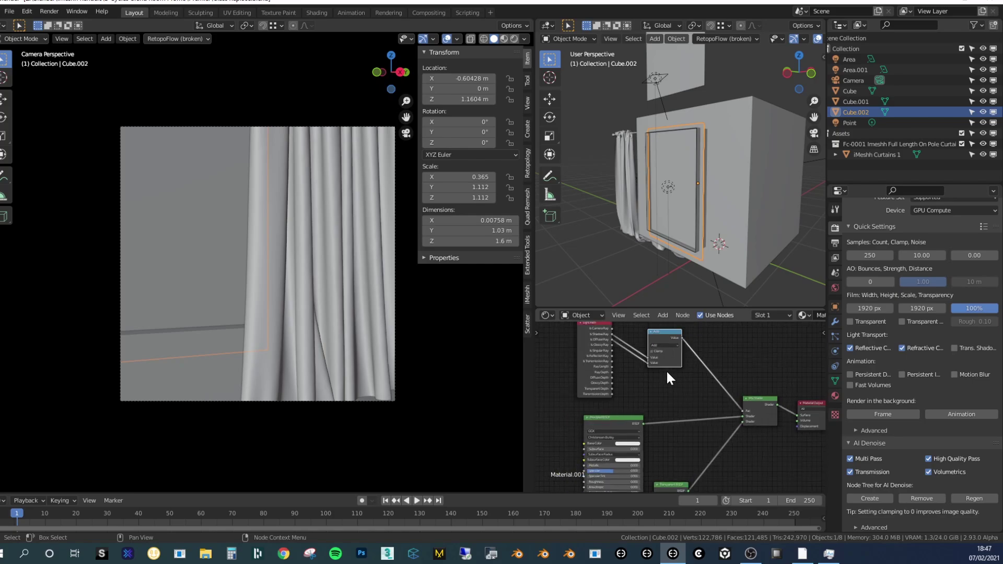
middle_click_drag(668, 251, 623, 230)
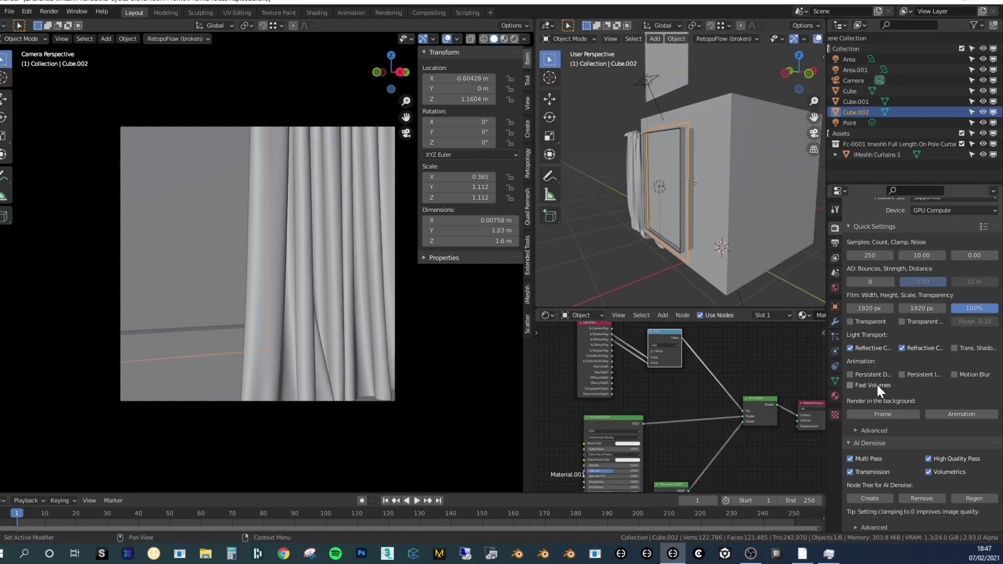
left_click(835, 307)
scroll(908, 444, "down", 5)
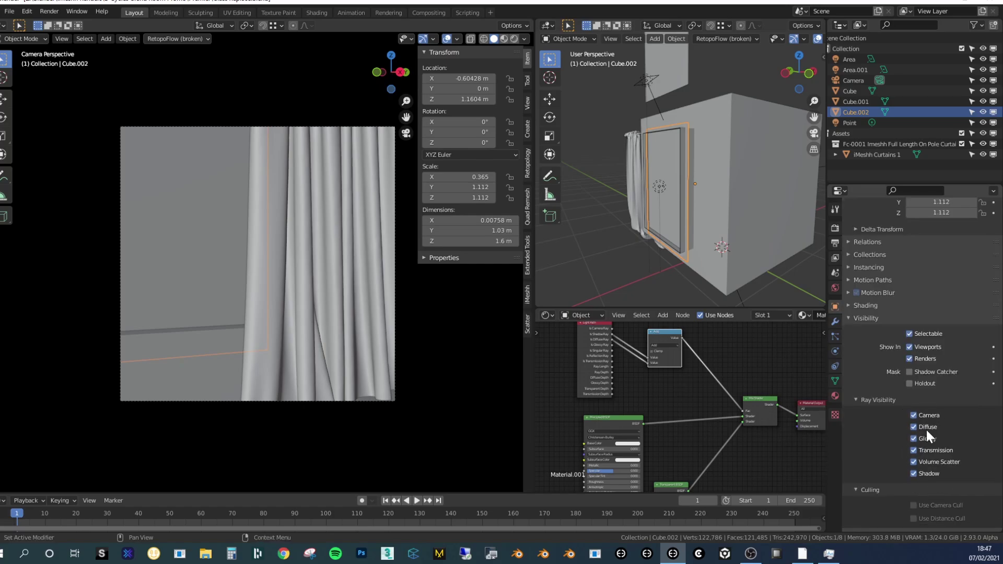
Enable transparent shadows in the light transport settings and compare the materials of the raised pane and the window pane
left_click(675, 75)
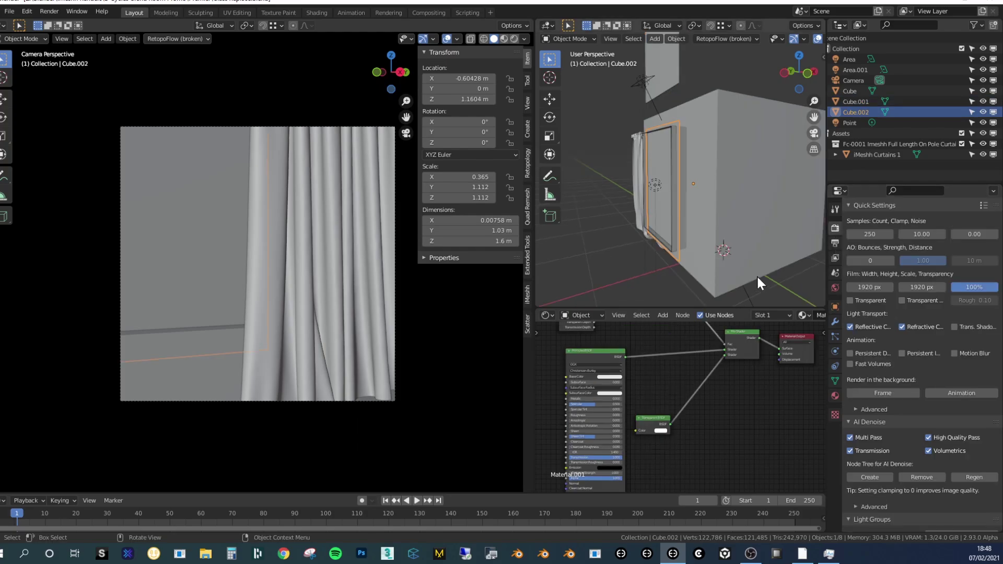
middle_click_drag(756, 275, 748, 255)
middle_click_drag(706, 352, 709, 406)
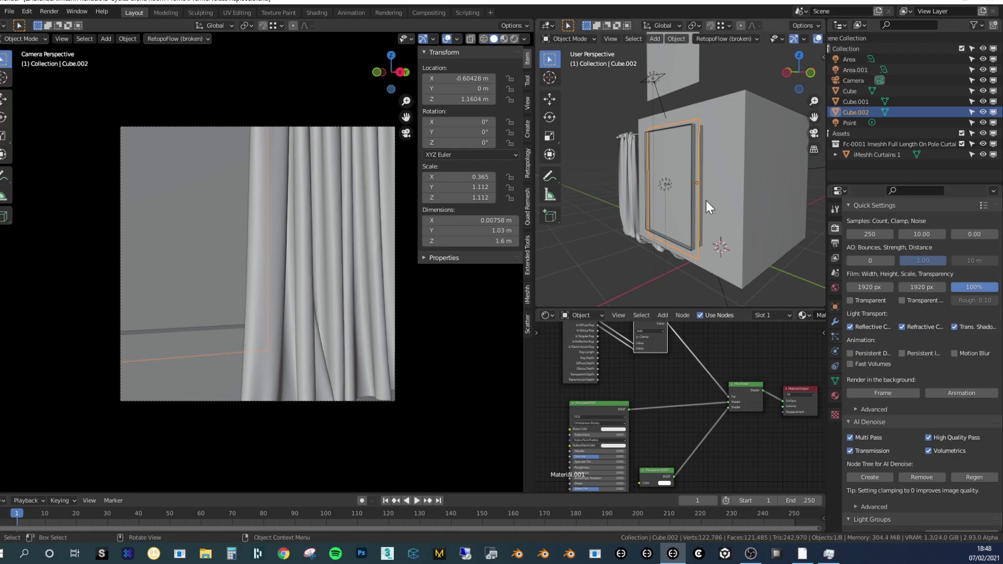
left_click(690, 82)
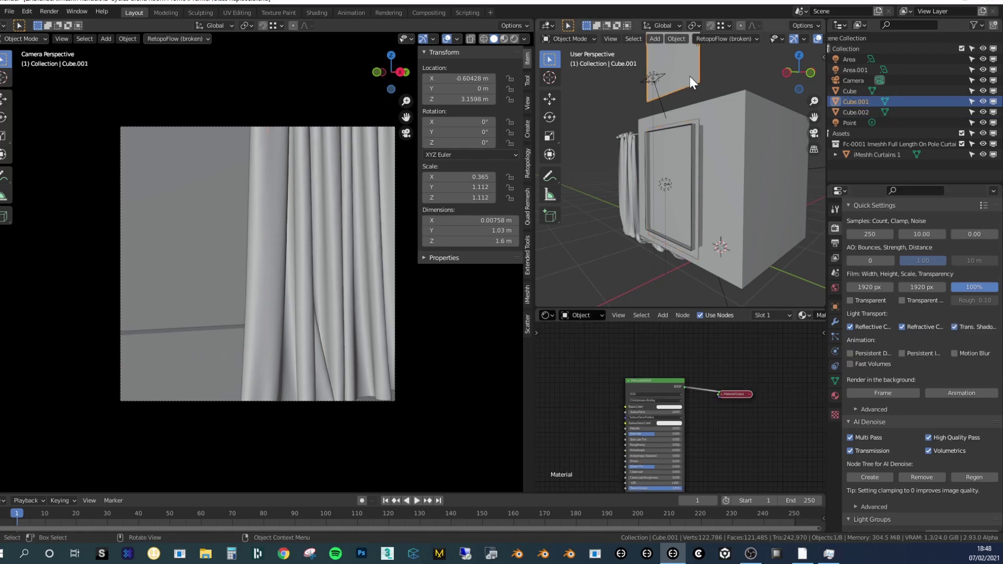
left_click(955, 327)
left_click(680, 161)
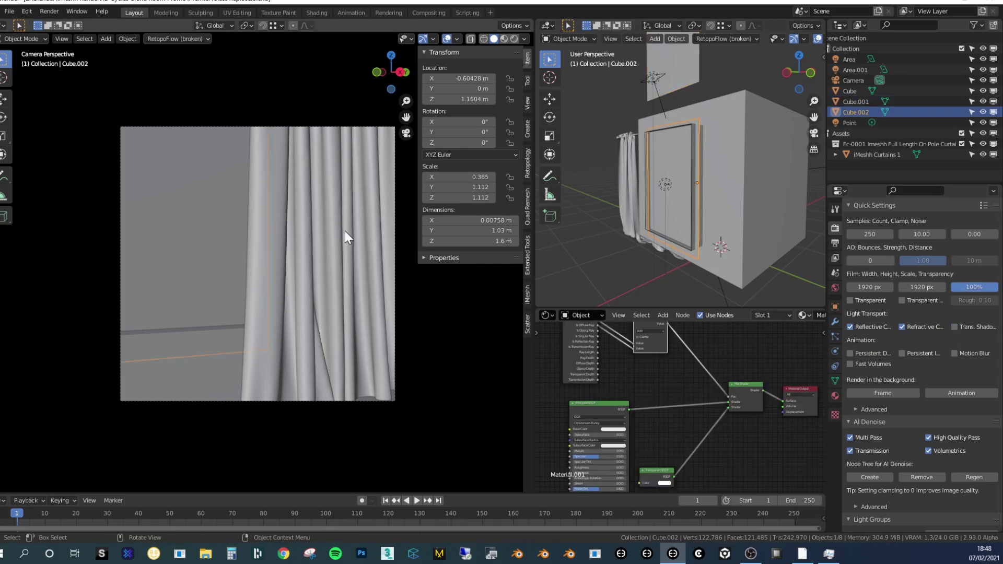
key("n")
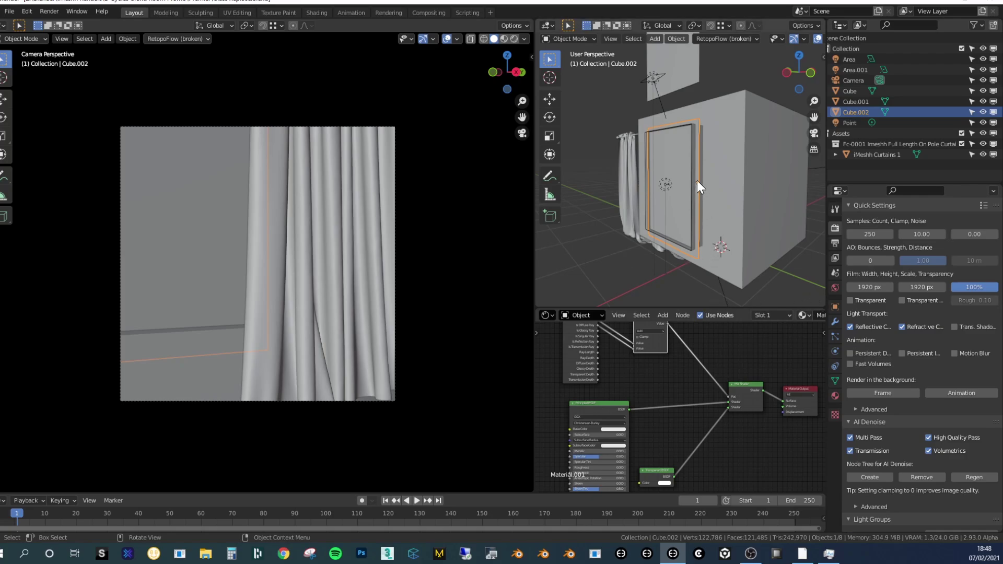
left_click(967, 326)
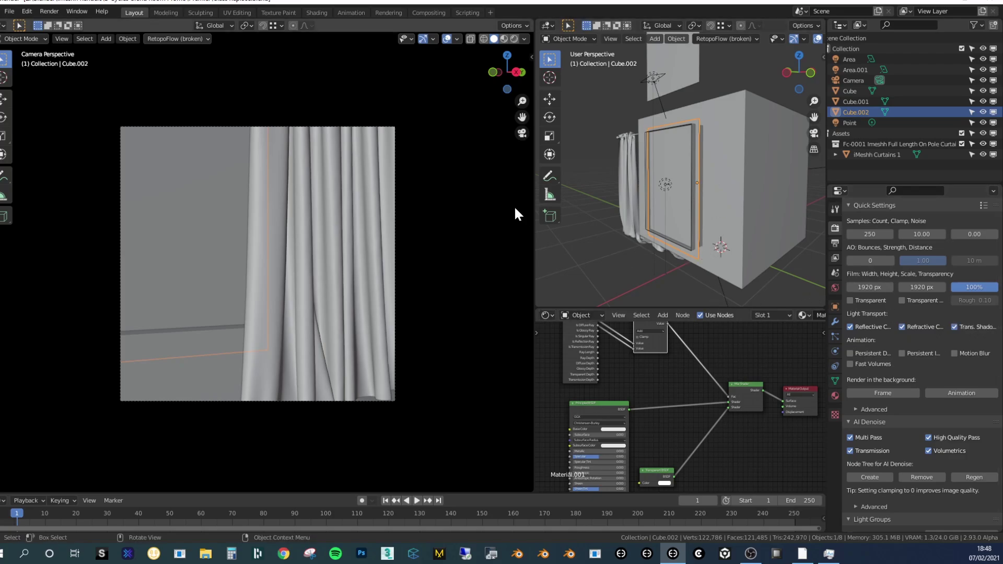
Select the curtains, render the camera view and inspect the curtain and window glass in the result up close
left_click(321, 194)
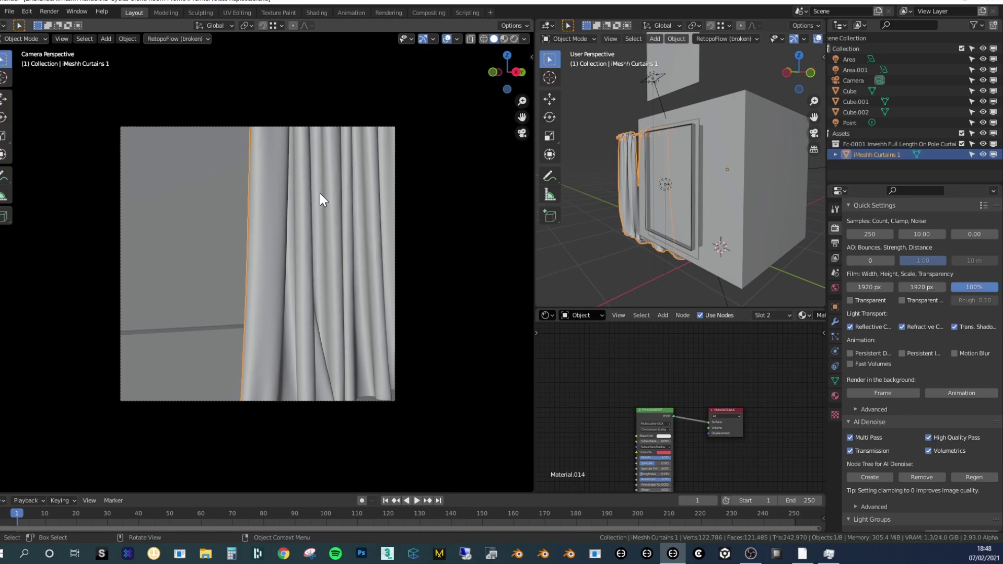
key("F12")
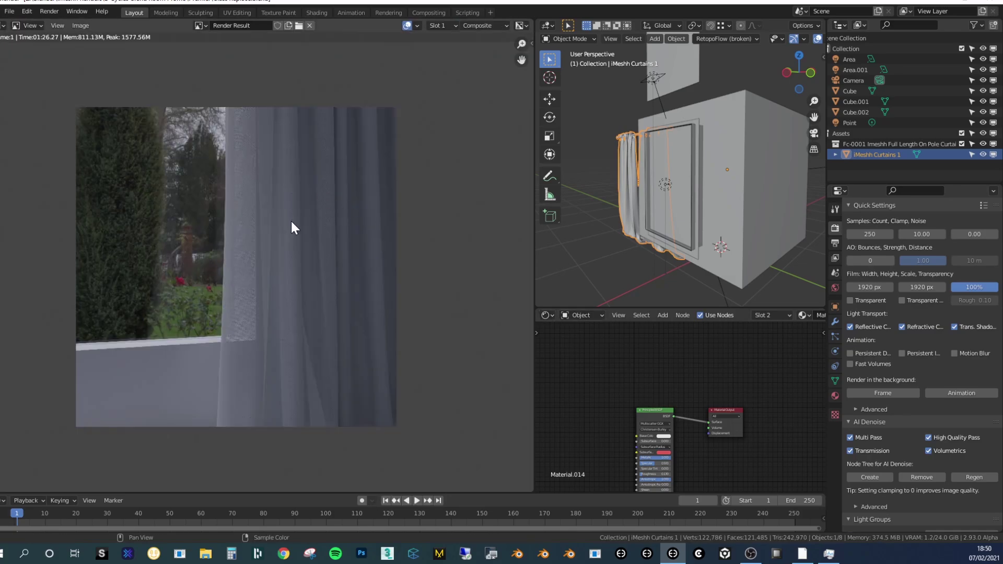
scroll(291, 227, "up", 4)
middle_click_drag(248, 233, 324, 273)
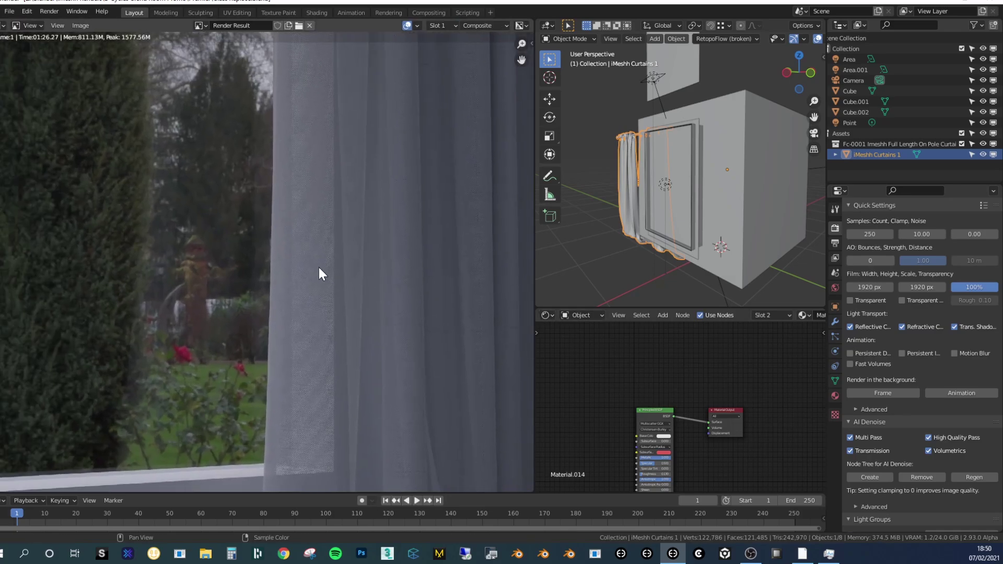
scroll(267, 218, "down", 3)
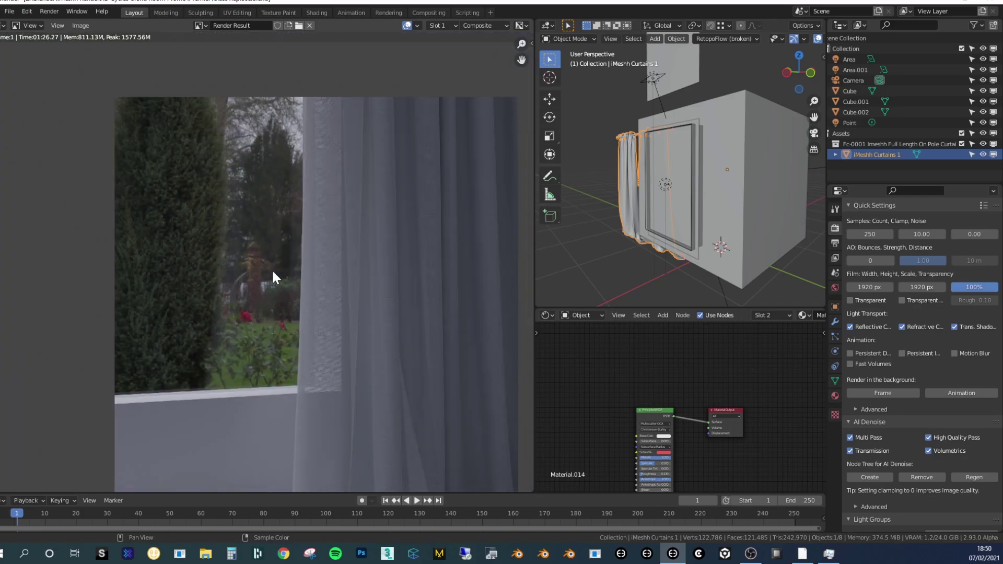
middle_click_drag(275, 163, 271, 157)
scroll(264, 277, "down", 2)
scroll(243, 209, "up", 1)
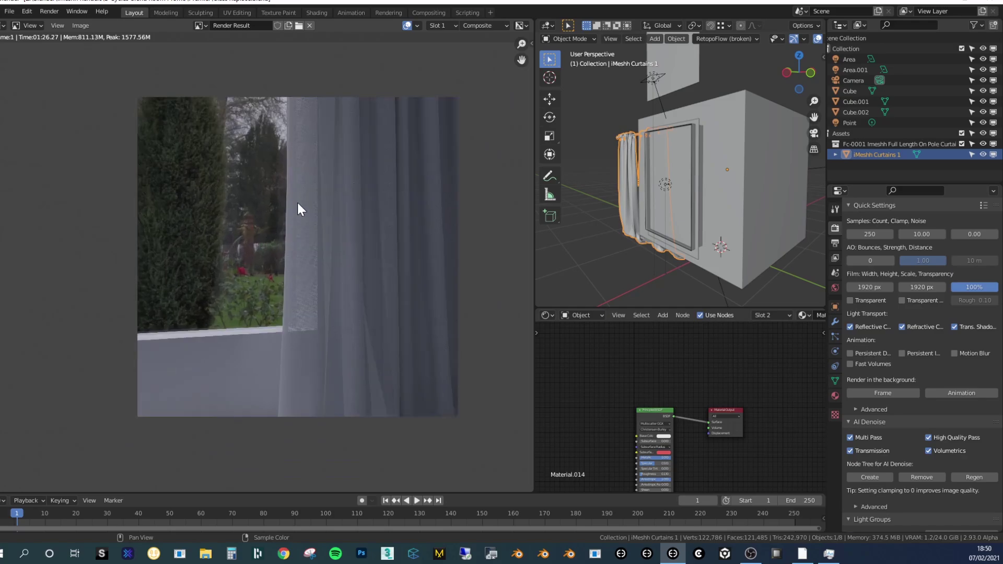
Switch to the empty render slot and move both glass panes down about 2 m along Z so the raised pane's position shifts into the window
key("j")
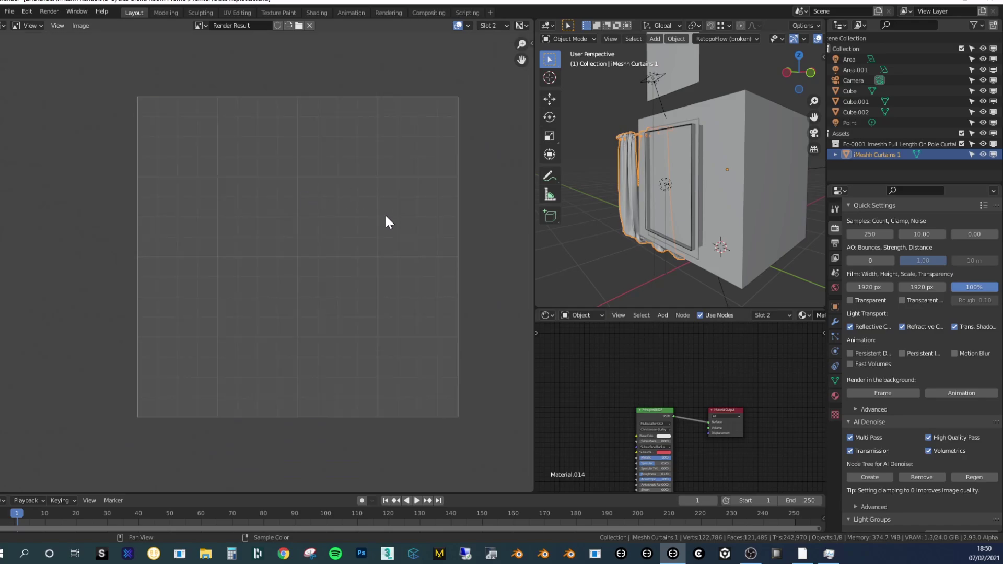
left_click(692, 71)
left_click(685, 168, "shift")
key("g")
key("z")
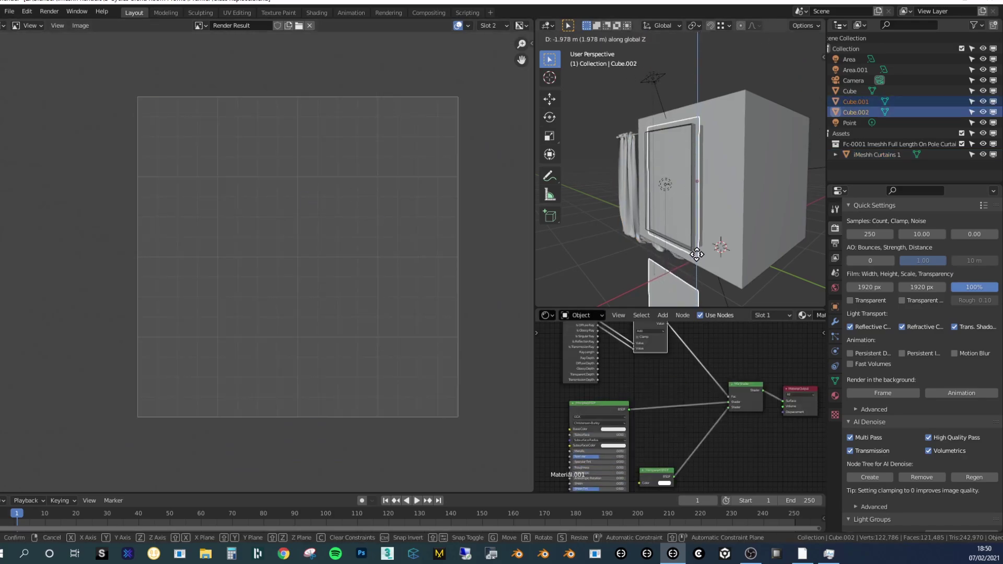
left_click(694, 237)
Check the ray visibility options of the pane fitted in the window and render the camera view into slot 2
left_click(671, 152)
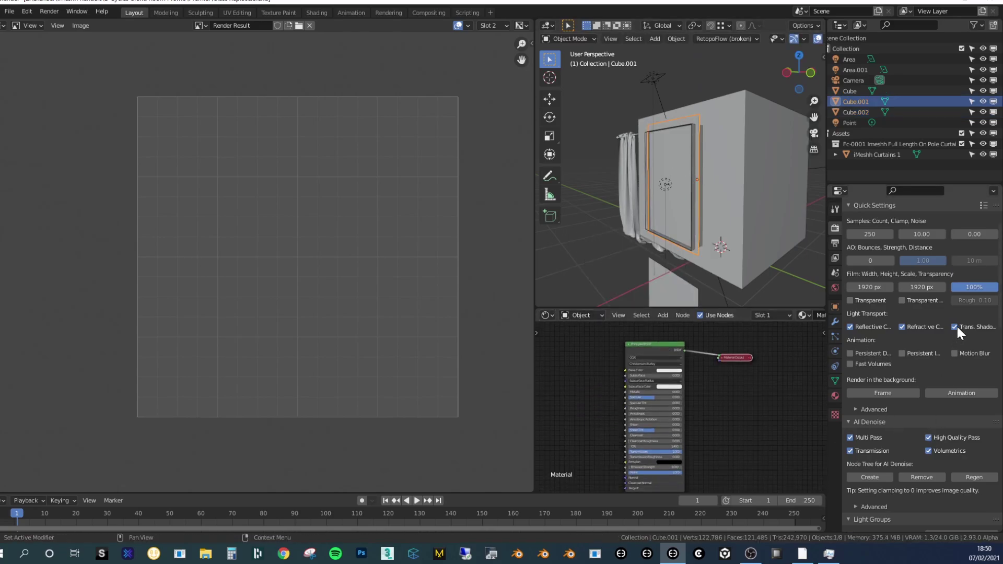
left_click(835, 307)
scroll(888, 491, "down", 3)
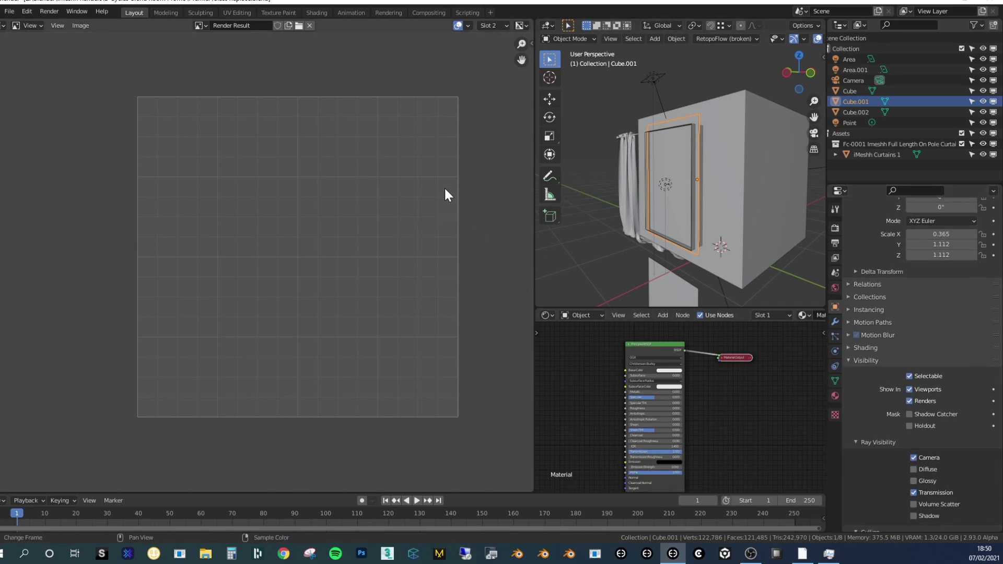
key("F12")
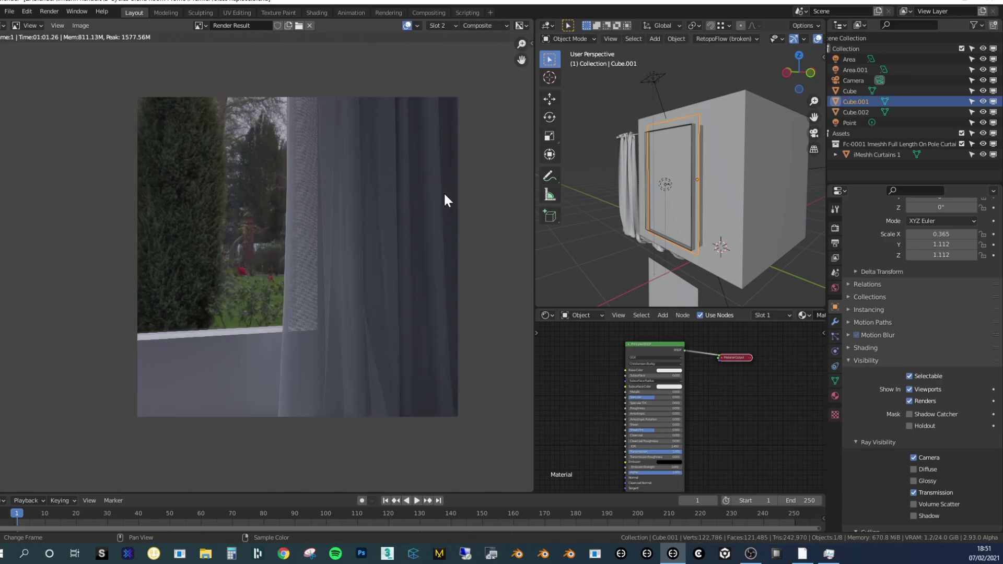
middle_click_drag(444, 192, 439, 195)
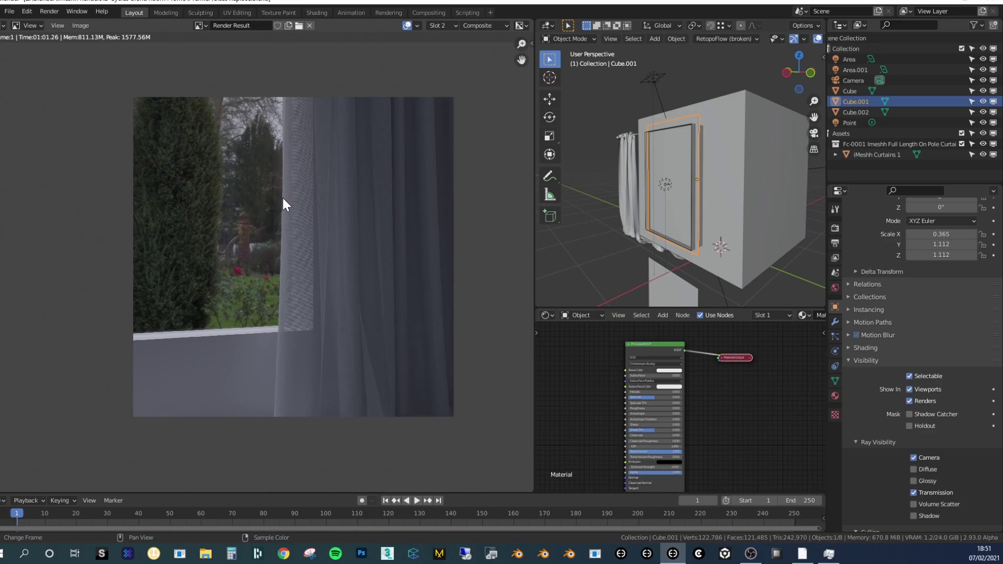
Compare the renders in slots 1 and 2, examining the window view and the curtain in slot 2 at closer range
key("j")
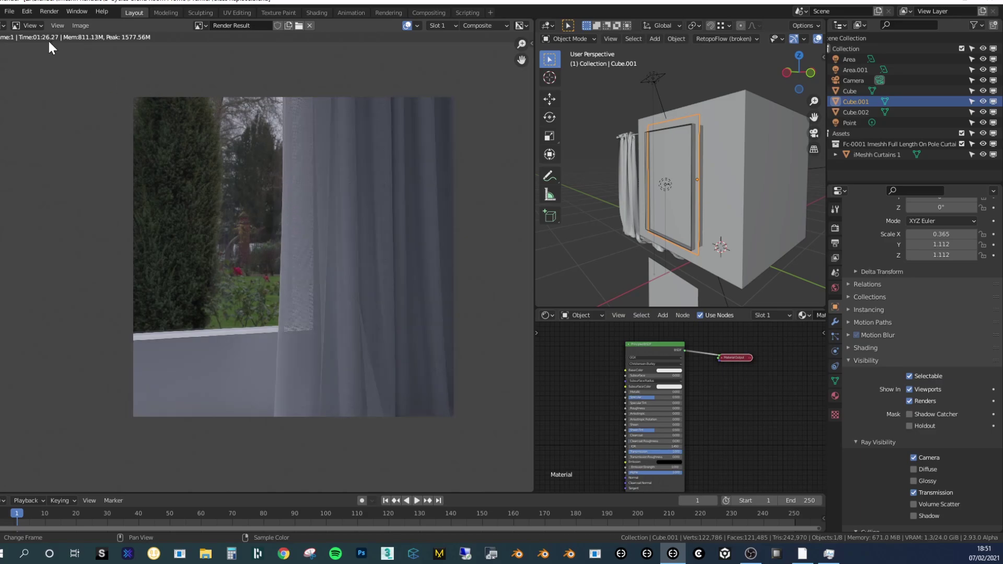
key("j")
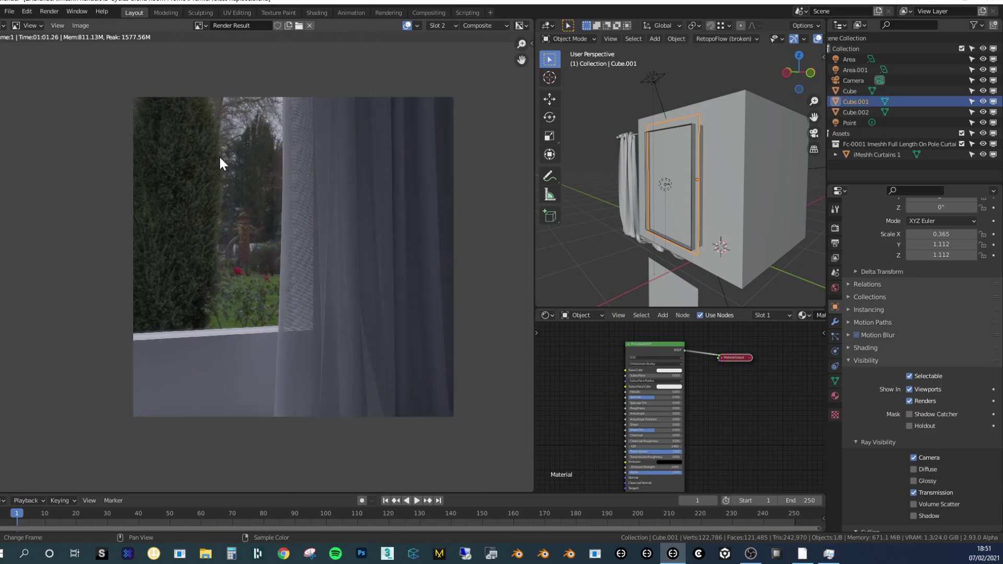
scroll(220, 164, "up", 3)
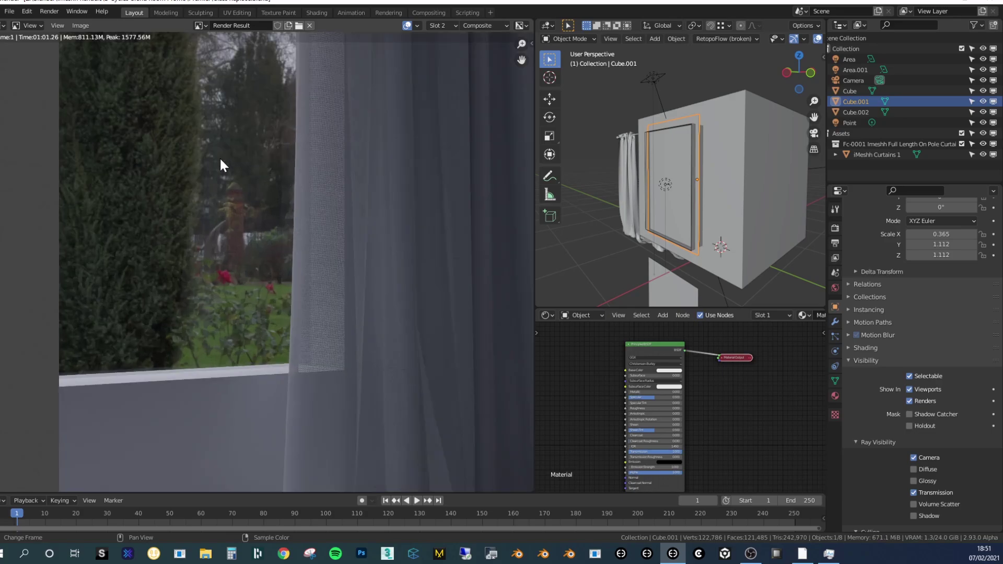
scroll(231, 172, "down", 2)
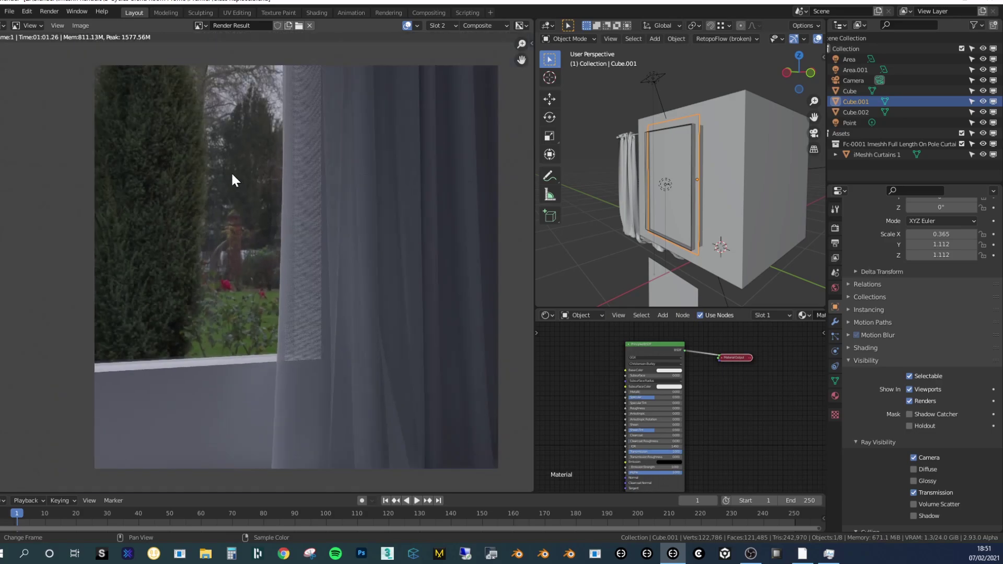
middle_click_drag(239, 178, 235, 178)
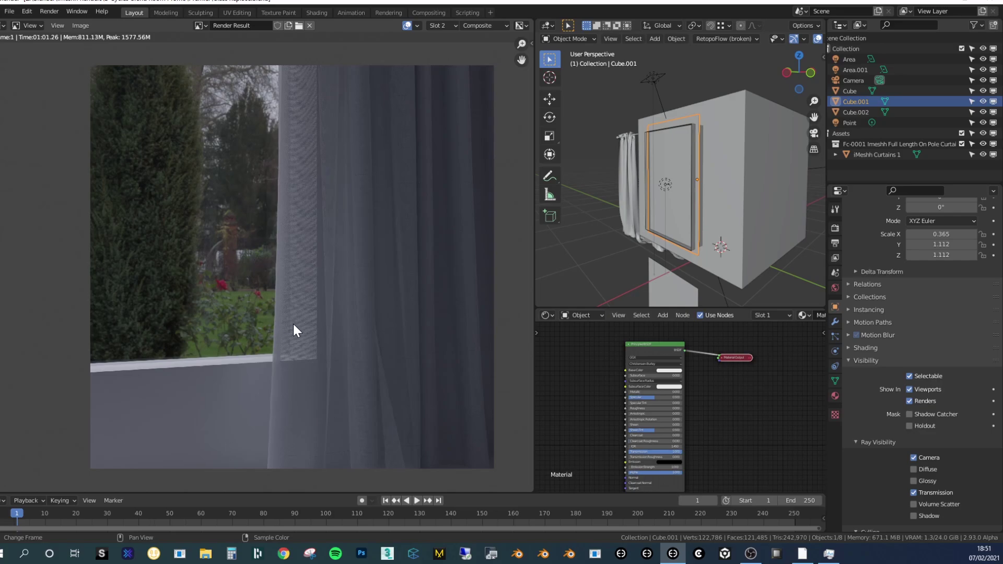
Compare the fabric weave along the curtain's edge between the two render slots up close
scroll(293, 267, "up", 4)
scroll(349, 257, "down", 1)
key("j")
middle_click_drag(368, 255, 330, 259)
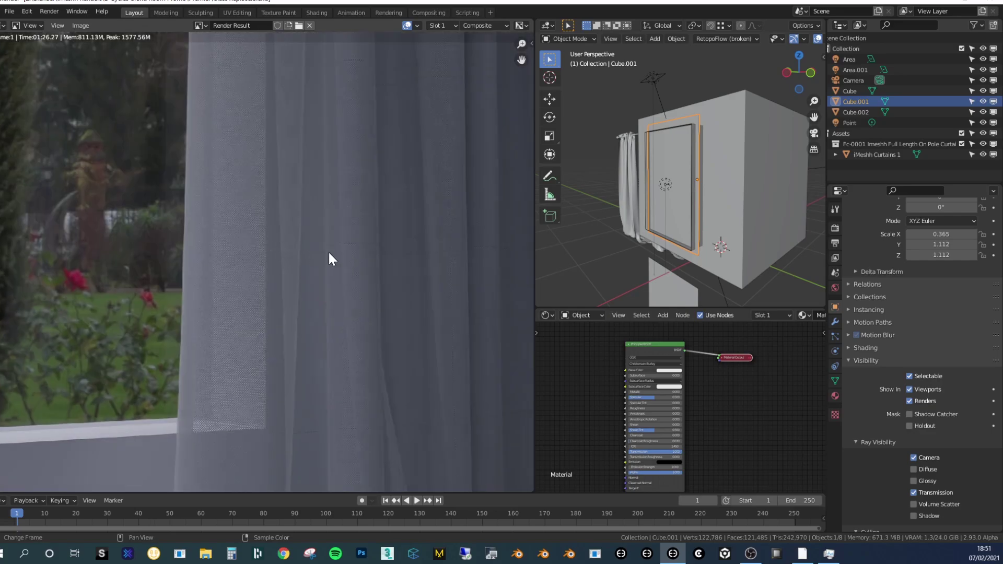
scroll(303, 261, "up", 2)
key("j")
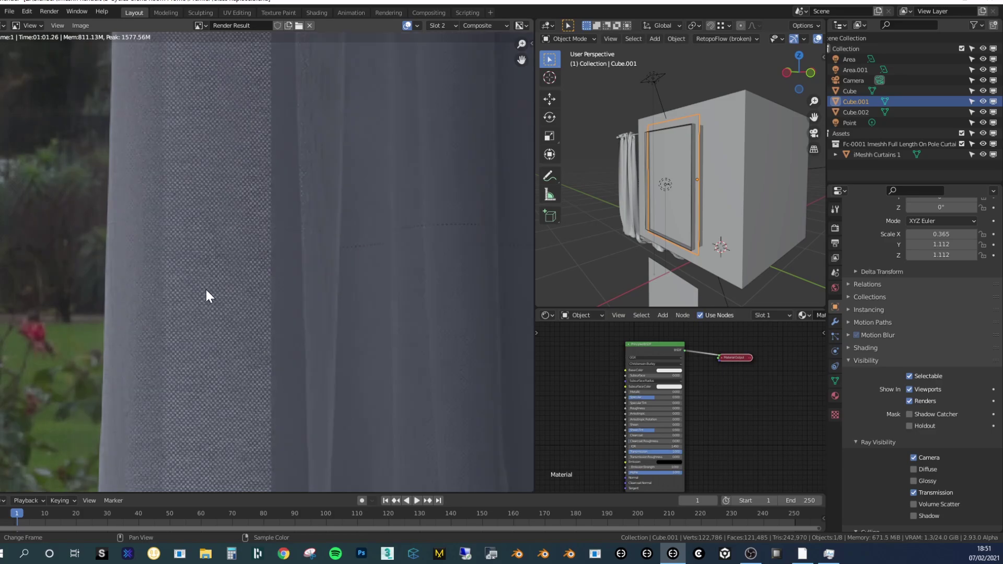
middle_click_drag(239, 220, 263, 334)
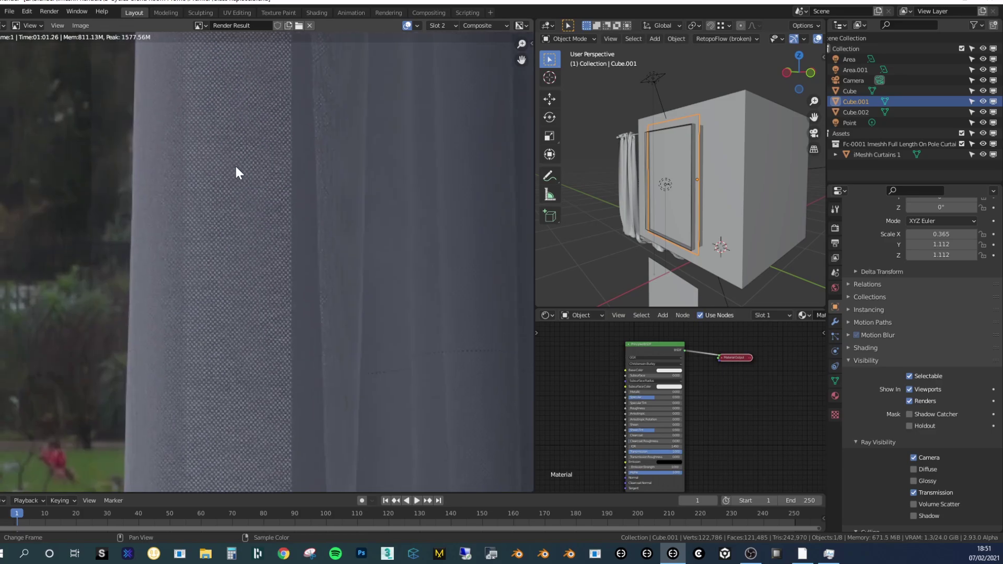
middle_click_drag(238, 170, 228, 152)
middle_click_drag(193, 288, 248, 183)
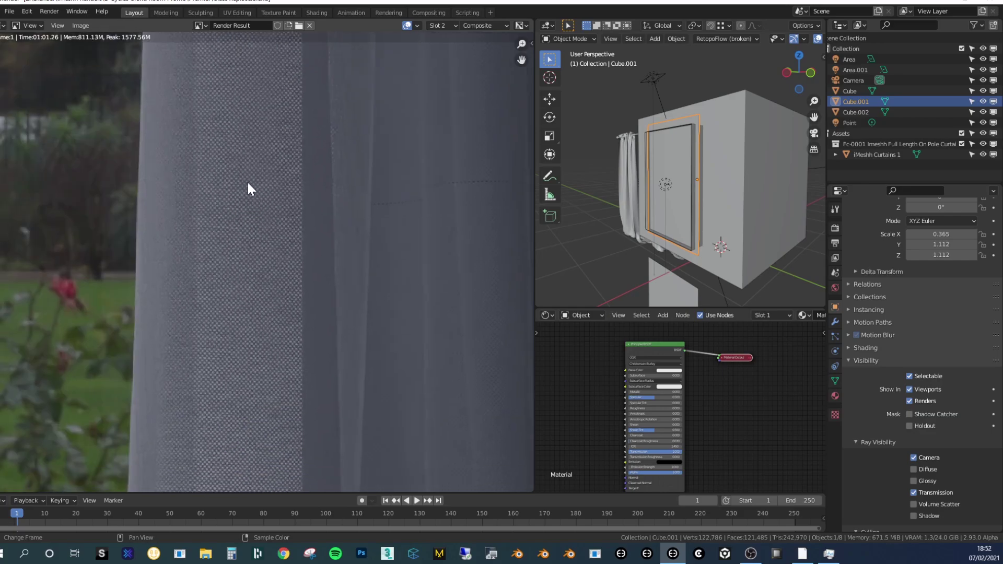
Compare the curtain's darker inner folds between the two render slots at high magnification
key("j")
middle_click_drag(376, 250, 407, 263)
scroll(305, 273, "up", 2)
middle_click_drag(411, 226, 314, 230)
key("j")
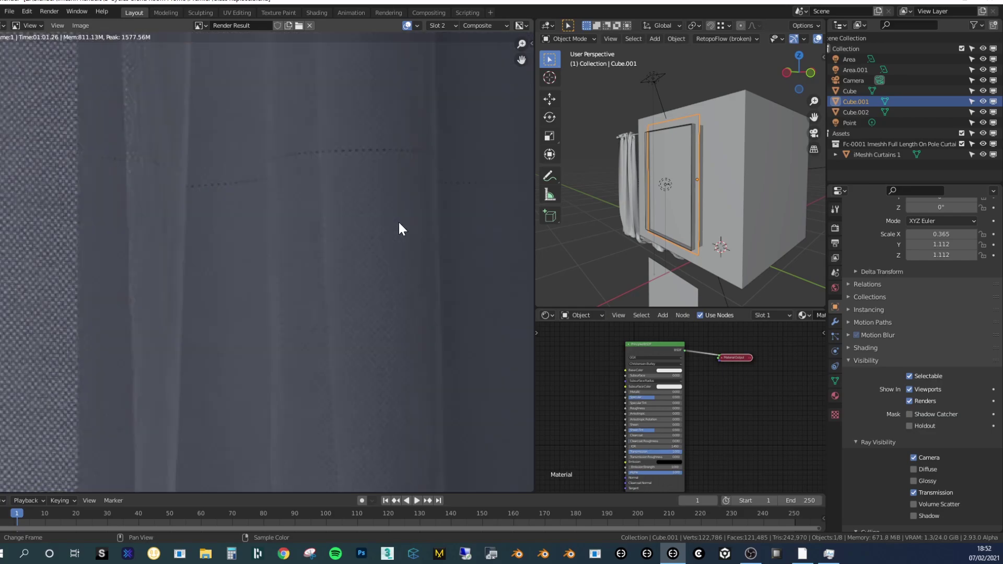
key("j")
middle_click_drag(405, 238, 406, 241)
key("j")
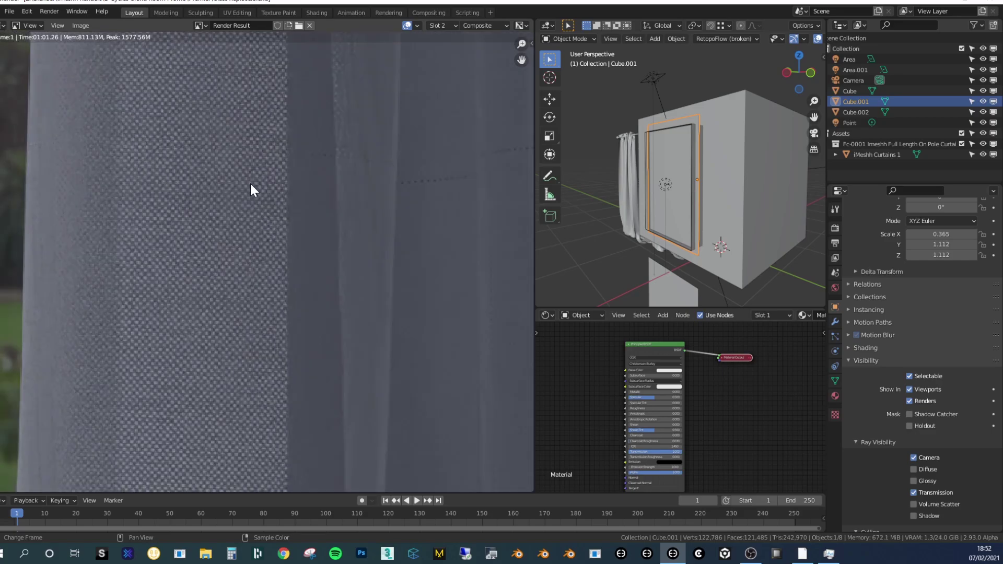
Compare the full curtain renders of both slots, including the brightness of the curtain and the garden behind the glass
scroll(231, 174, "down", 6)
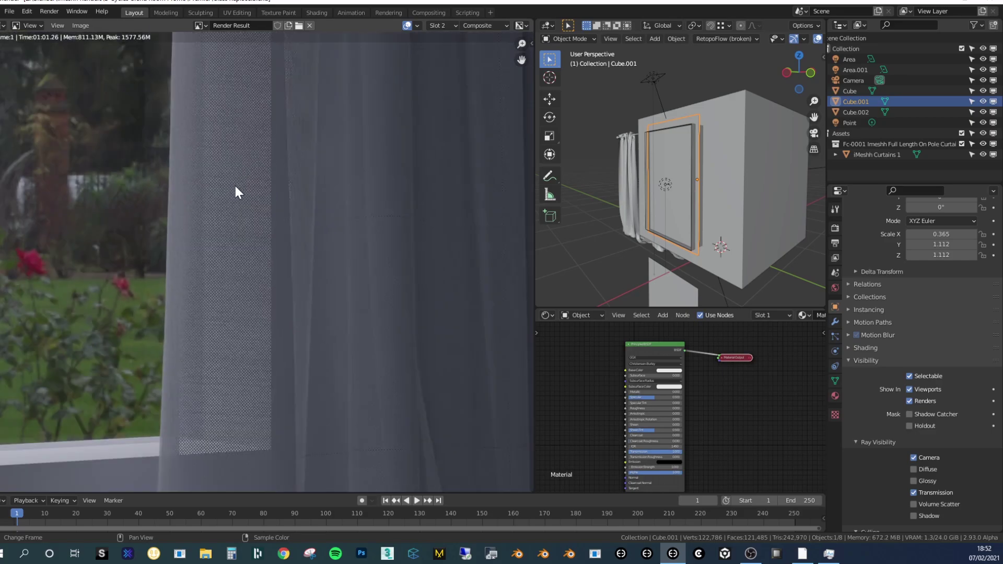
key("j")
middle_click_drag(293, 208, 289, 212)
key("j")
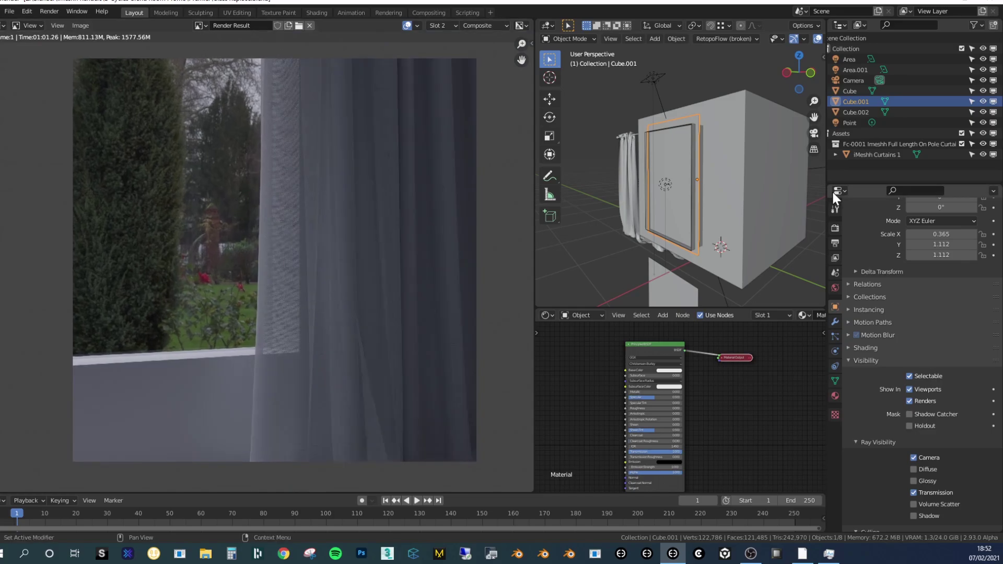
key("j")
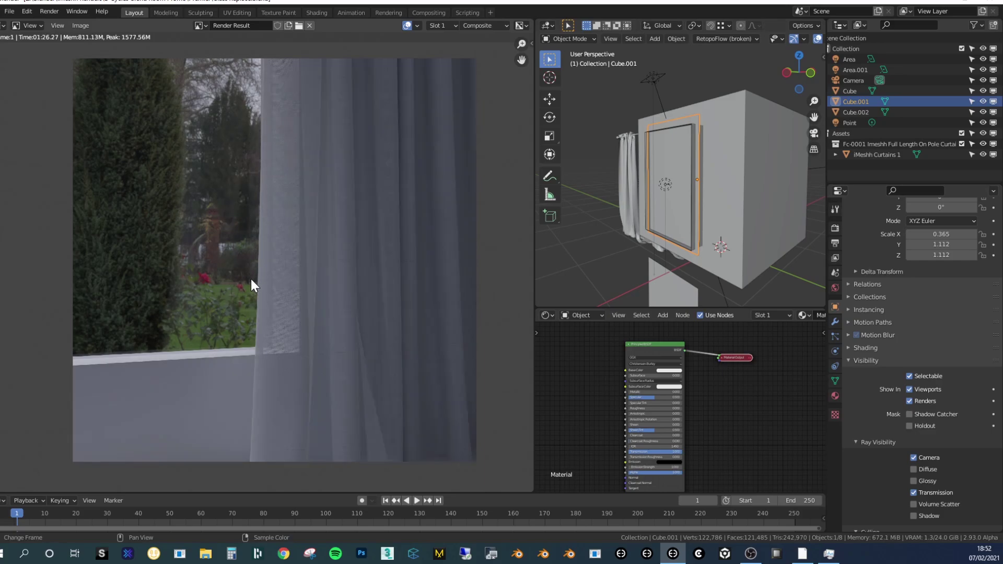
key("j")
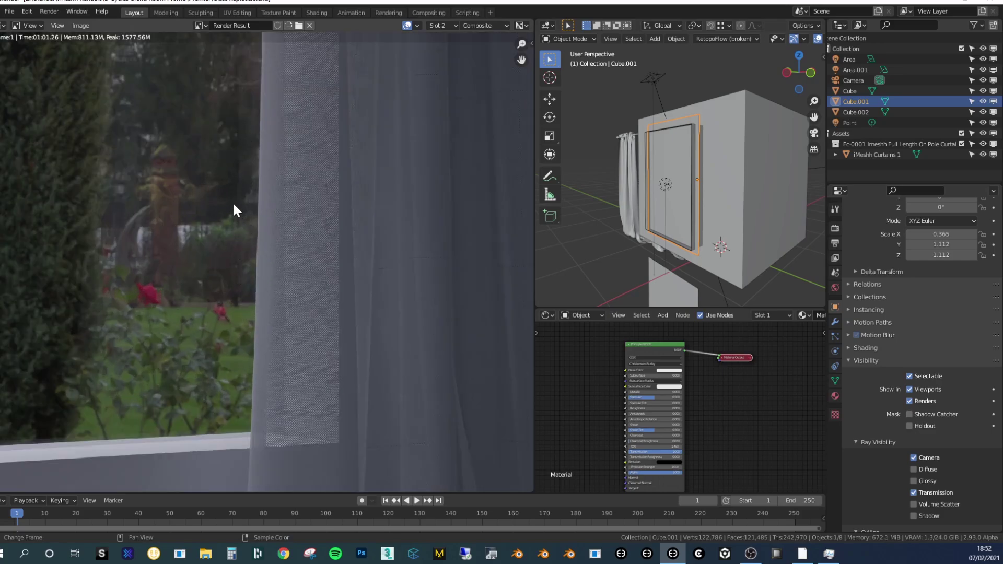
scroll(234, 204, "down", 5)
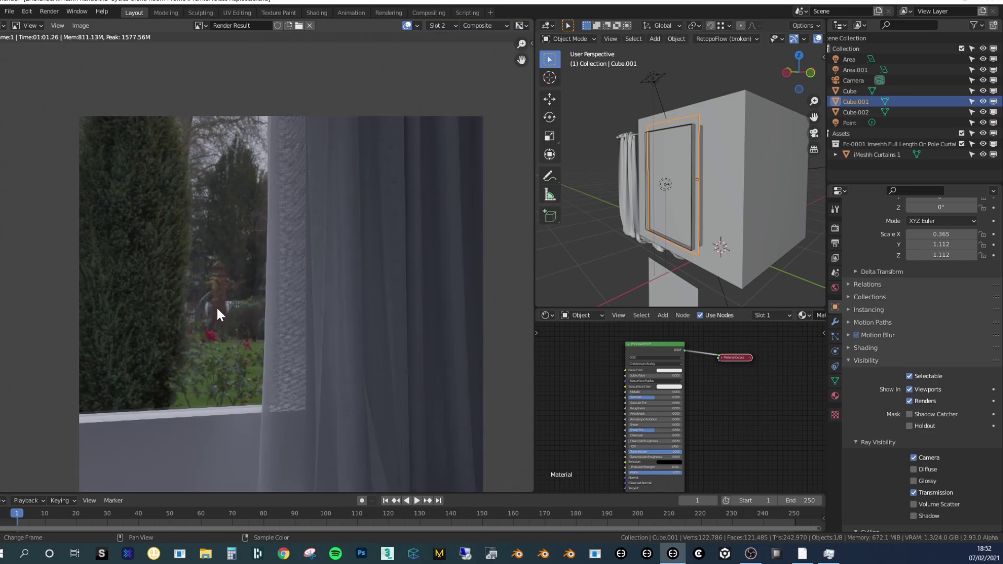
scroll(236, 299, "down", 2)
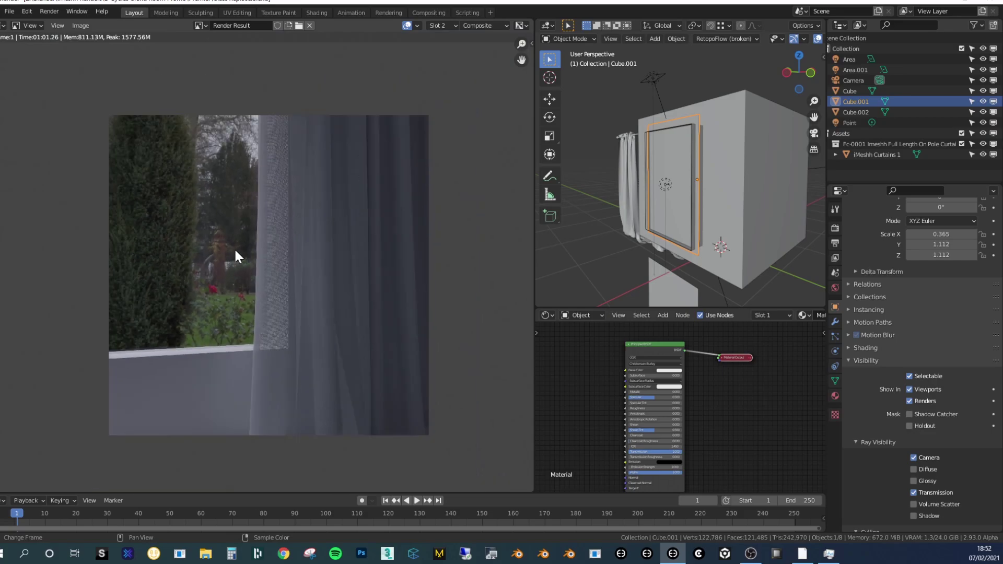
scroll(261, 230, "up", 1)
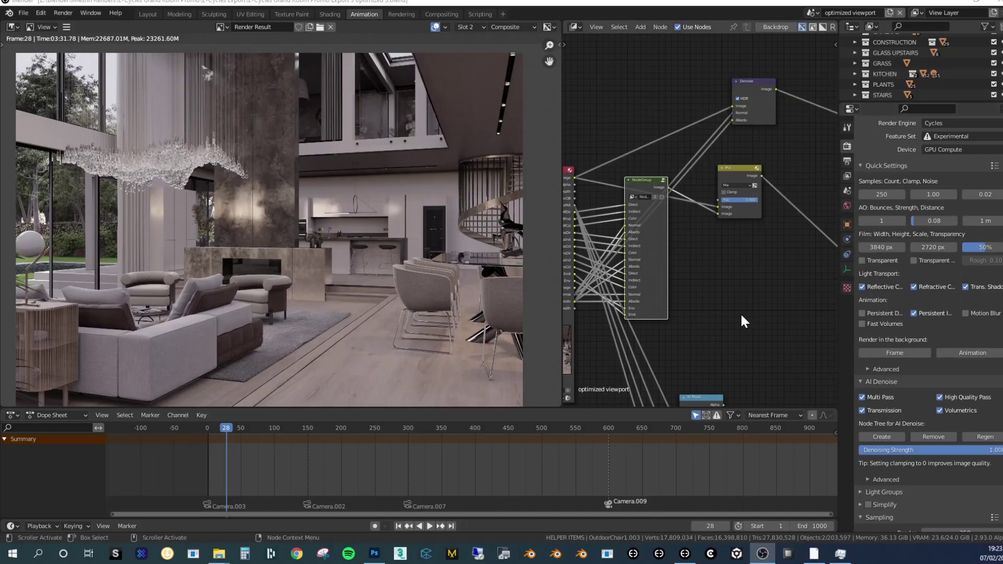
Look inside the compositor's AI denoise node group, examine its denoise and merge nodes, and return to the main node tree
middle_click_drag(744, 321, 720, 293)
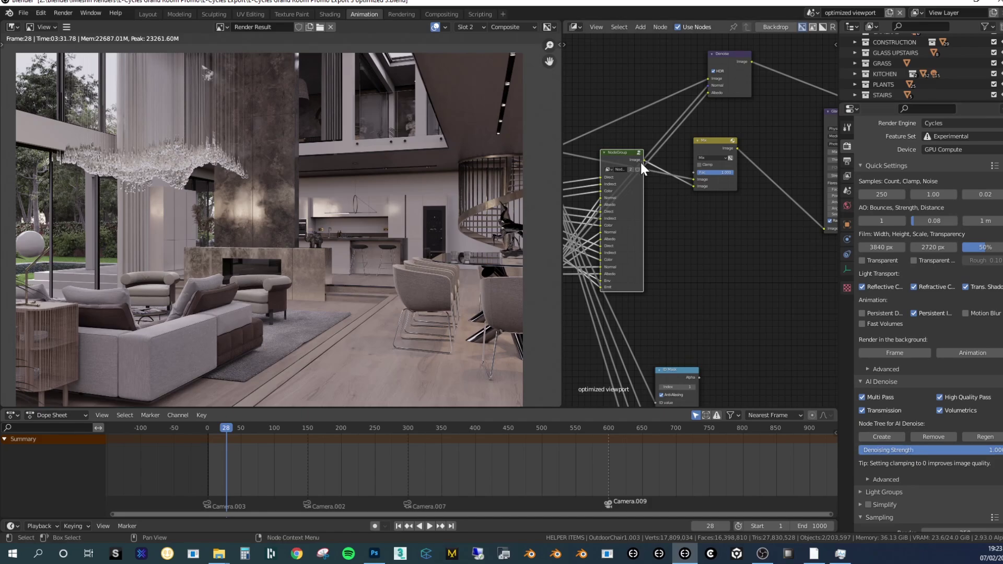
key("Tab")
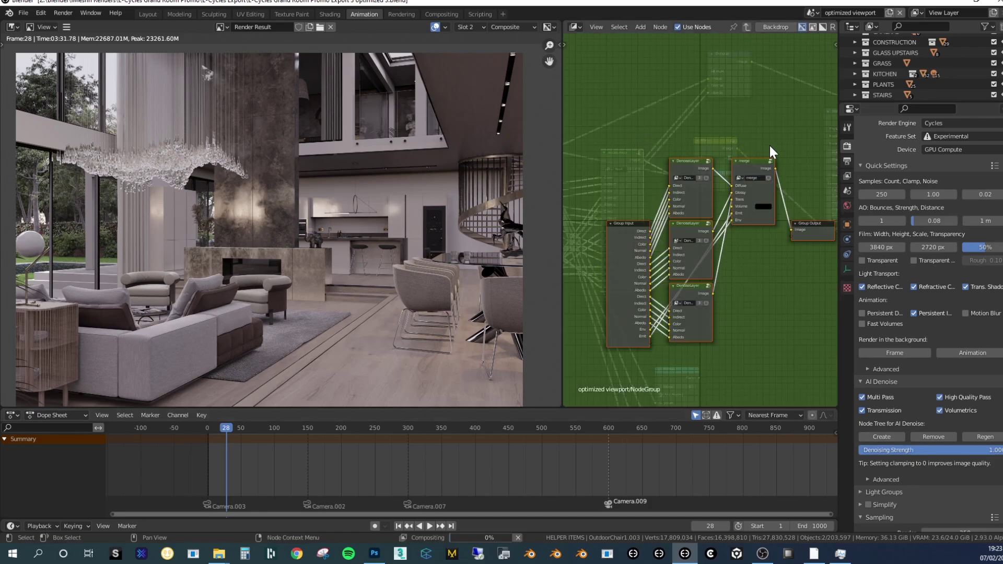
middle_click_drag(770, 145, 726, 127)
middle_click_drag(815, 24, 797, 23)
left_click(724, 27)
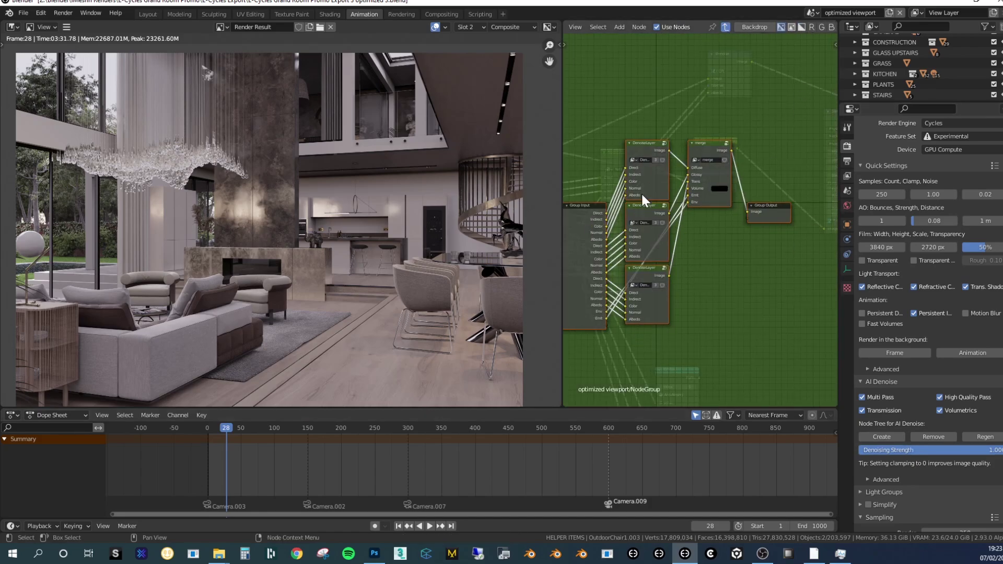
key("Tab")
left_click_drag(628, 153, 641, 151)
mouse_move(635, 153)
middle_mouse_down()
mouse_move(656, 148)
mouse_move(648, 140)
middle_mouse_up()
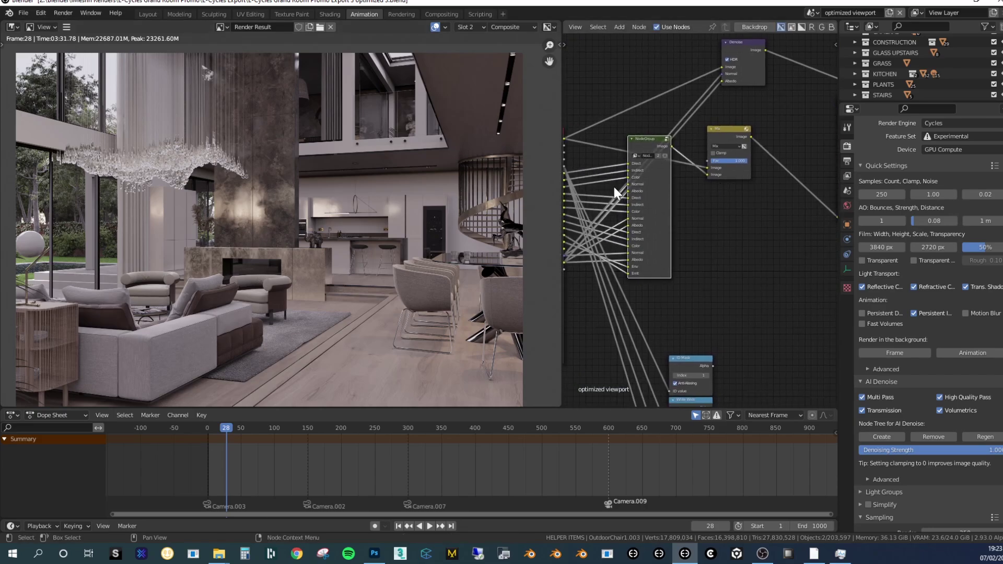
Examine the dark ceiling panel of the living room render up close along with the Denoise, Mix and Glare node connections
scroll(428, 206, "up", 6)
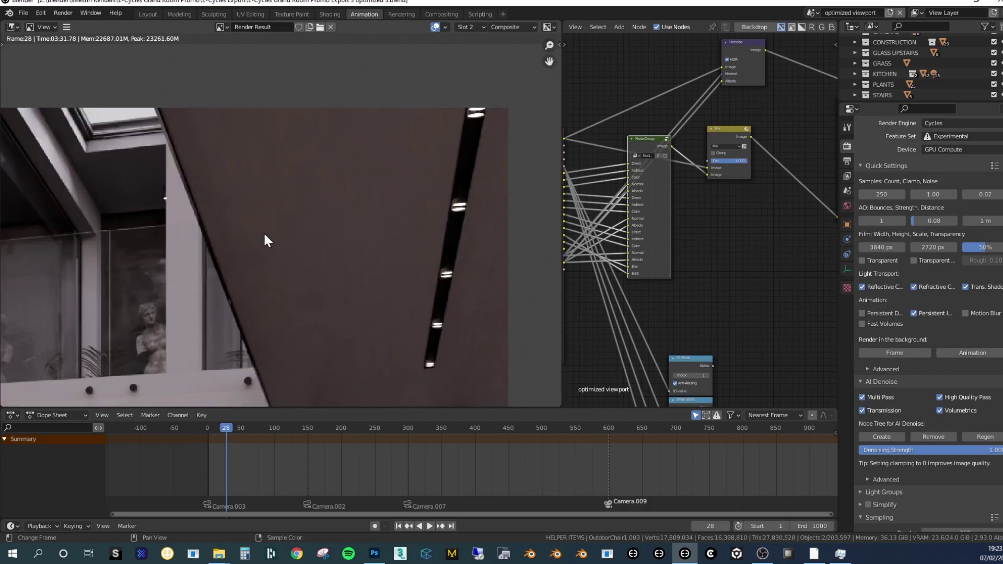
middle_click_drag(263, 231, 242, 236)
scroll(243, 236, "up", 2)
middle_click_drag(718, 241, 855, 271)
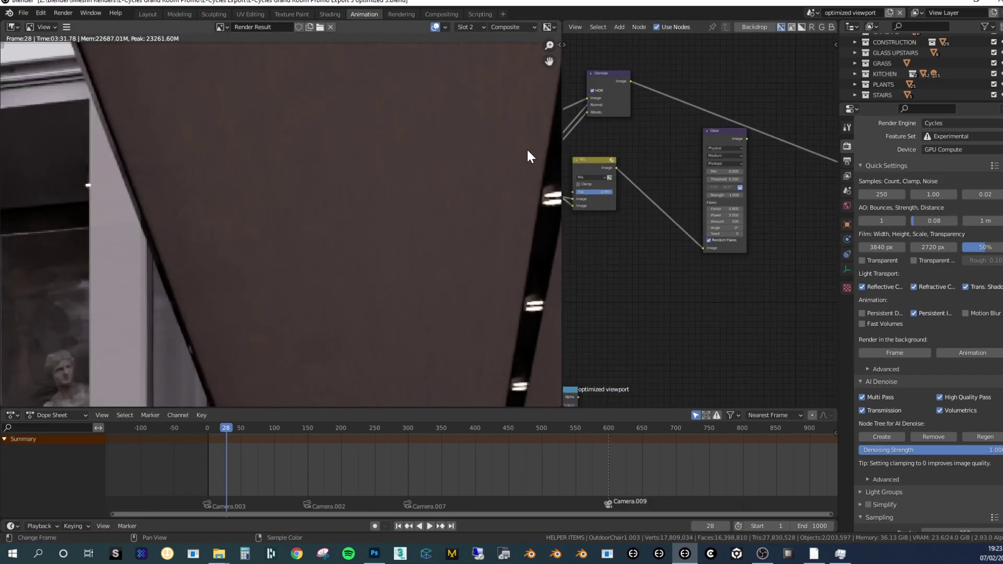
left_click_drag(600, 74, 595, 77)
scroll(637, 113, "down", 2)
middle_click_drag(638, 114, 614, 109)
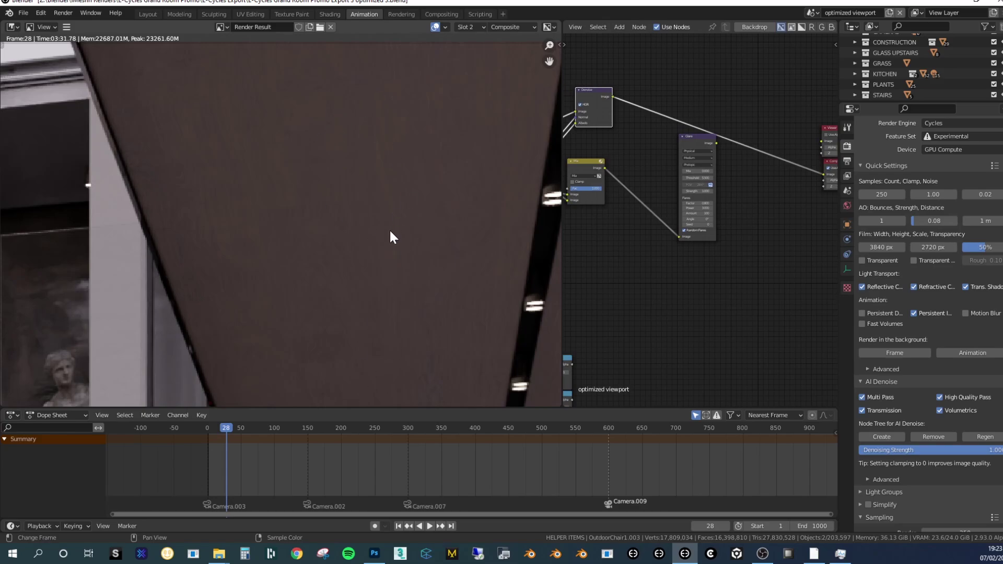
mouse_move(588, 159)
middle_mouse_down()
mouse_move(669, 140)
mouse_move(613, 160)
mouse_move(582, 155)
middle_mouse_up()
scroll(653, 152, "down", 2)
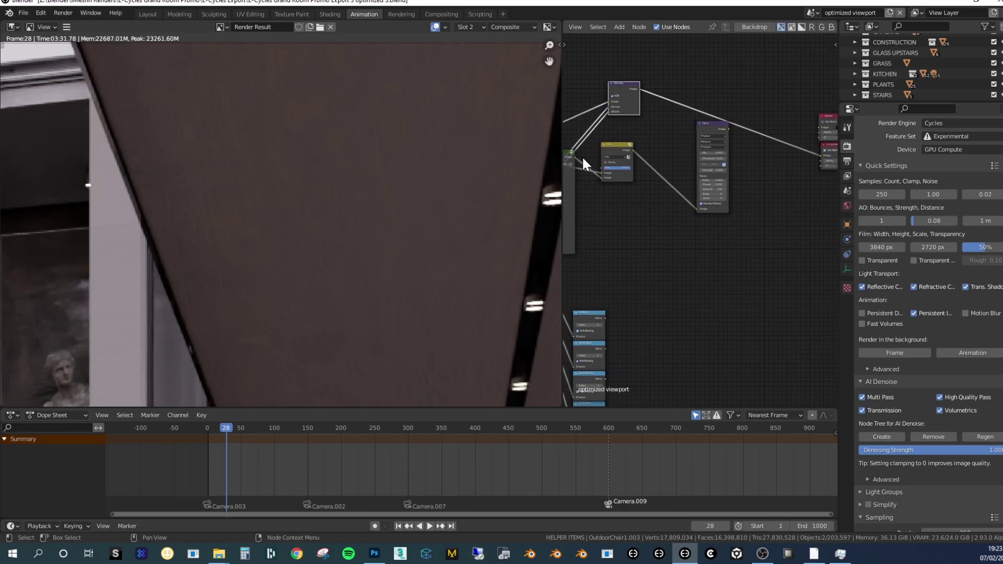
left_click_drag(575, 157, 769, 144)
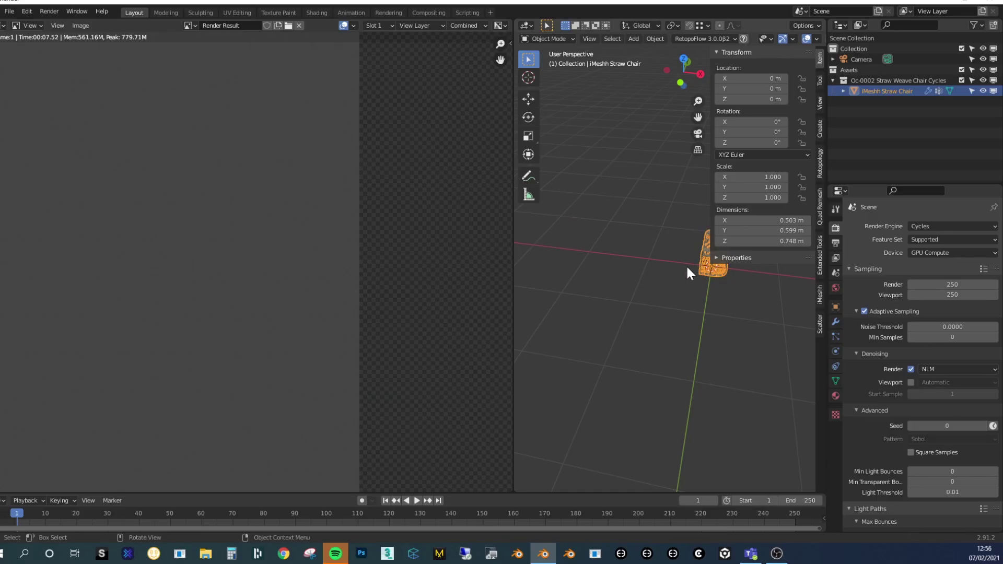
Hide the transform sidebar and create three linked duplicates of the straw chair, evenly spaced in a row along X
key("n")
scroll(713, 268, "up", 5)
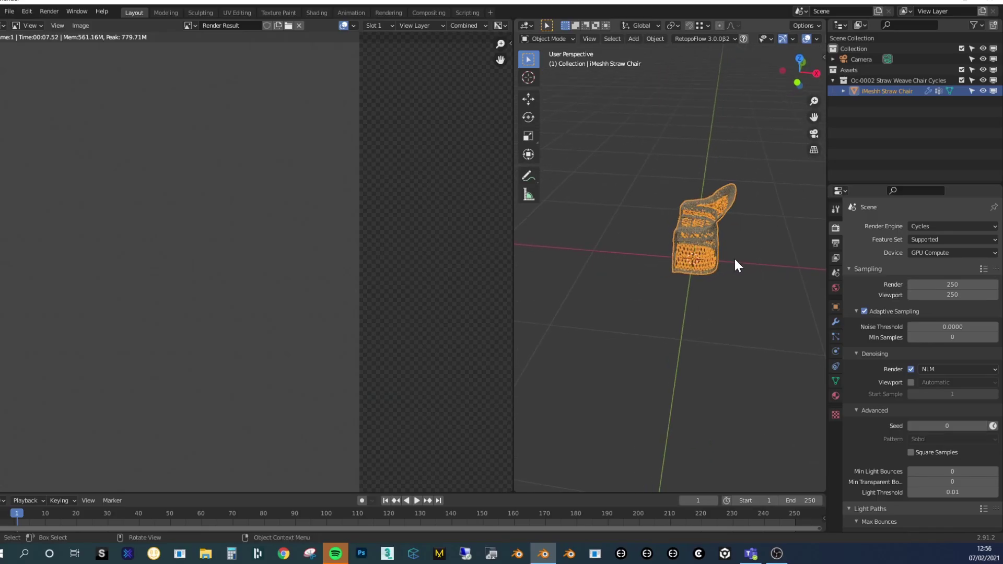
scroll(734, 258, "up", 3)
key("alt+d")
key("x")
left_click(724, 255)
key("shift+r")
key("shift+r")
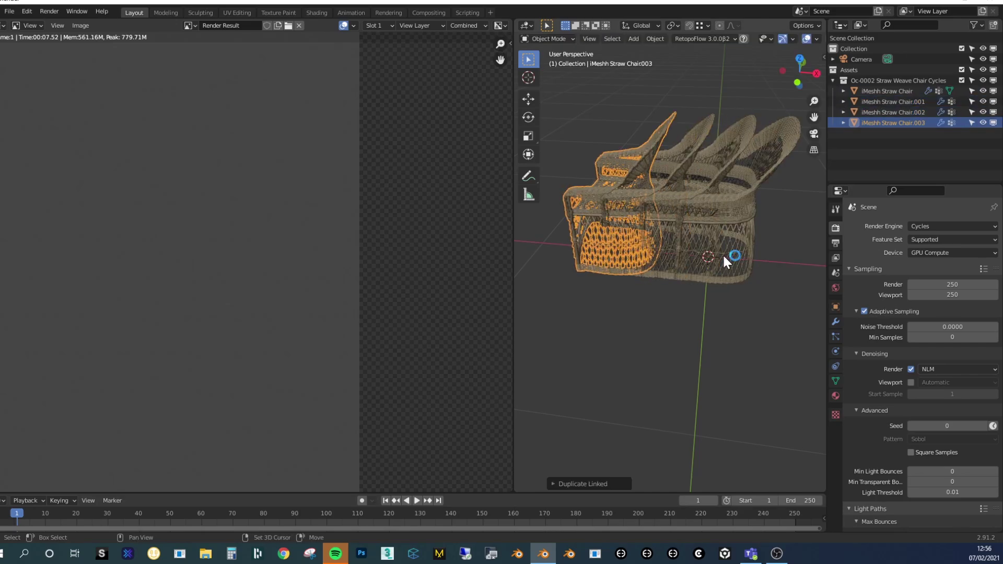
Repeat the linked duplication along X until the row holds eleven linked copies of the straw chair
scroll(713, 253, "down", 3)
key("shift+r")
key("shift+r")
key("shift+r")
key("shift+r")
key("shift+r")
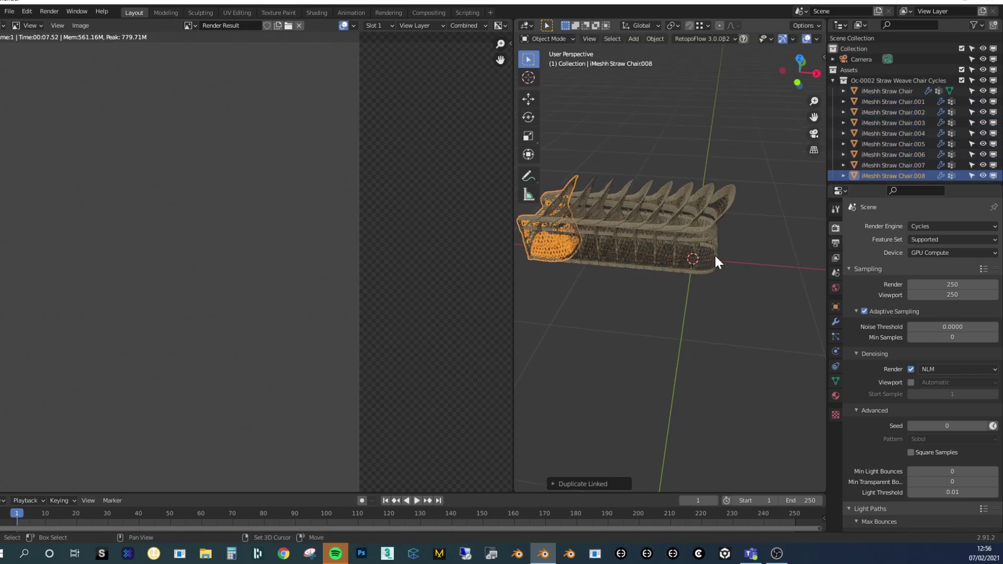
key("shift+r")
scroll(715, 256, "down", 1)
key("shift+r")
key("shift+r")
middle_click_drag(643, 249, 698, 253, "shift")
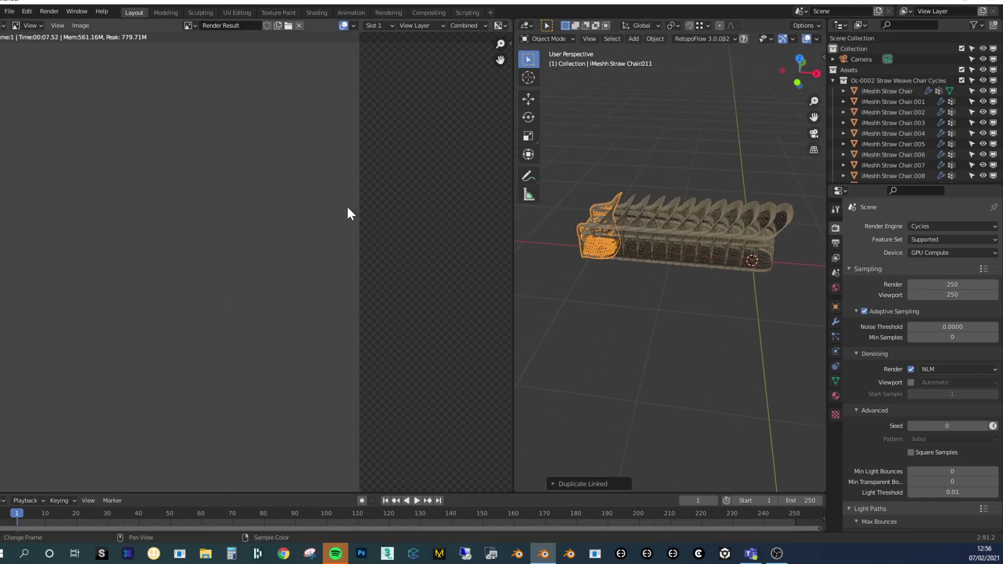
Render the linked chair row into Slot 1, inspect the image and memory use, and return to the layout with Slot 2 active
key("F12")
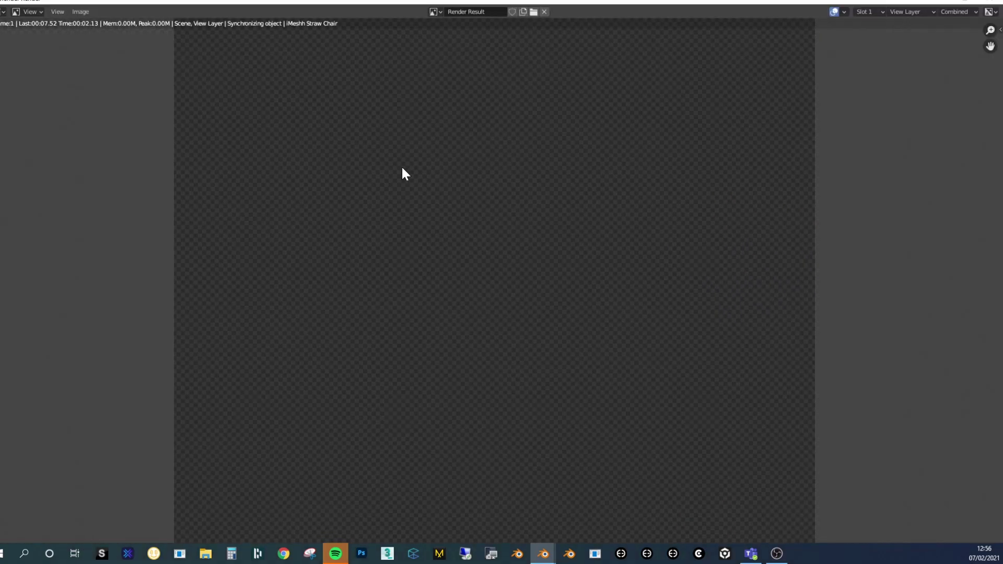
scroll(402, 170, "down", 1)
middle_click_drag(451, 170, 450, 175)
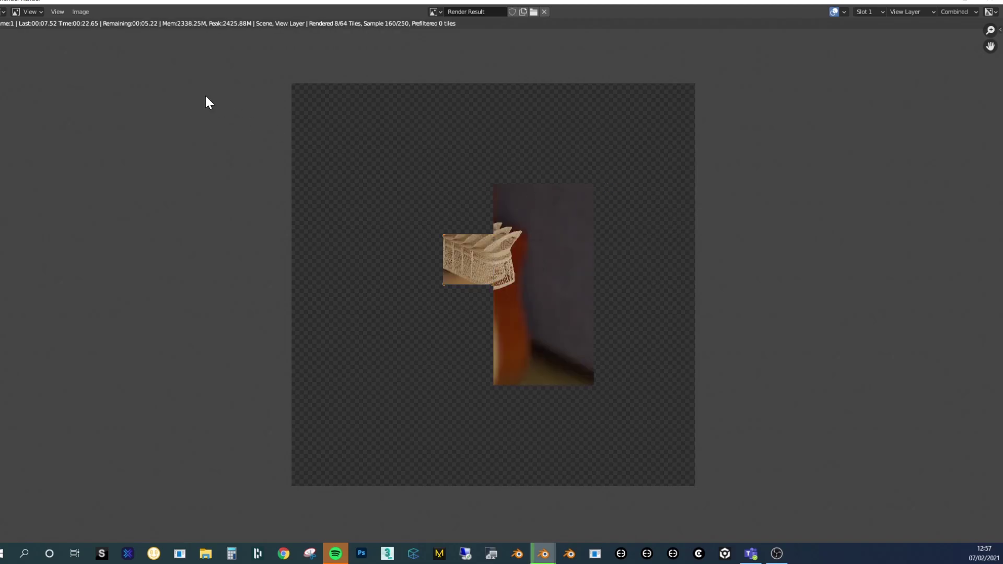
scroll(426, 202, "up", 2)
middle_click_drag(413, 192, 467, 233)
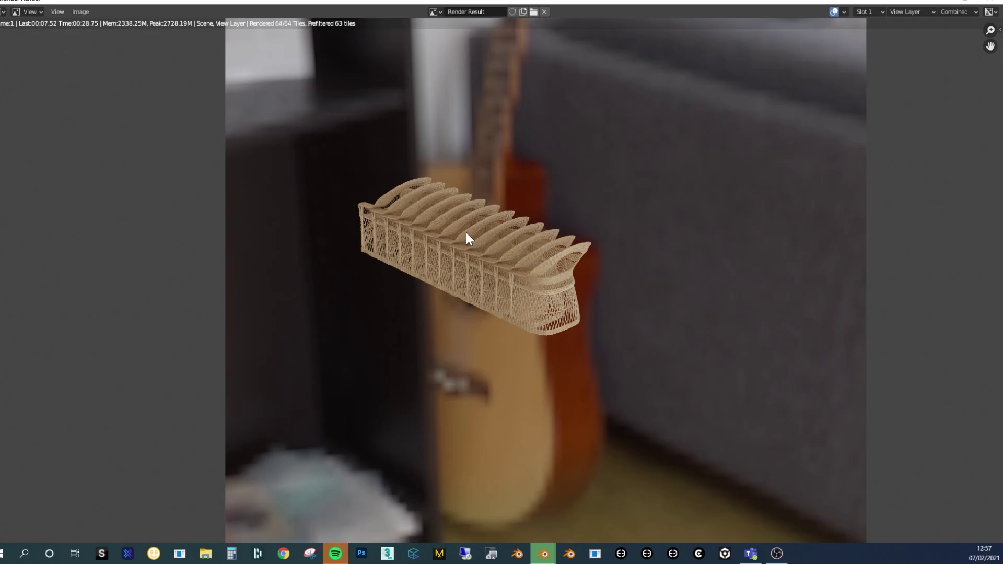
scroll(466, 233, "down", 1)
scroll(466, 233, "down", 1)
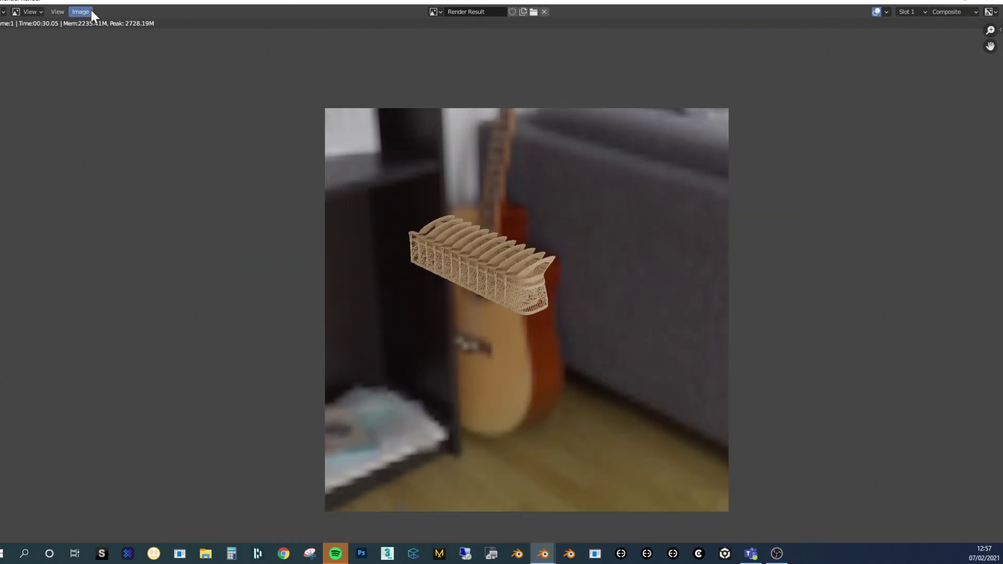
key("Escape")
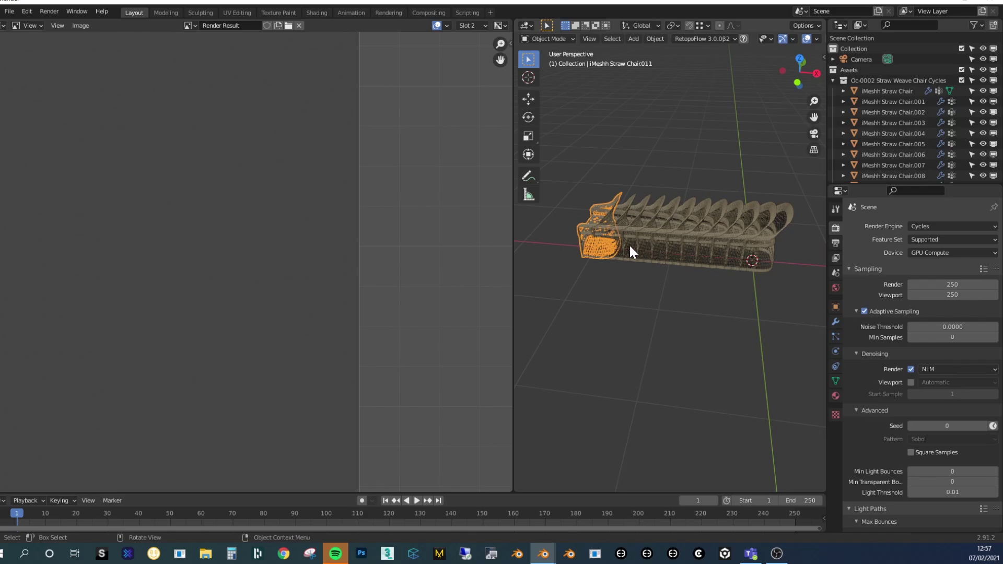
Delete the eleven linked chair duplicates, keeping only the original straw chair
middle_click_drag(629, 244, 758, 164)
left_click_drag(758, 164, 598, 193)
key("x")
left_click(653, 193)
Add a collection instance of Oc-0002 Straw Weave Chair Cycles and place it beside the original chair
key("shift+a")
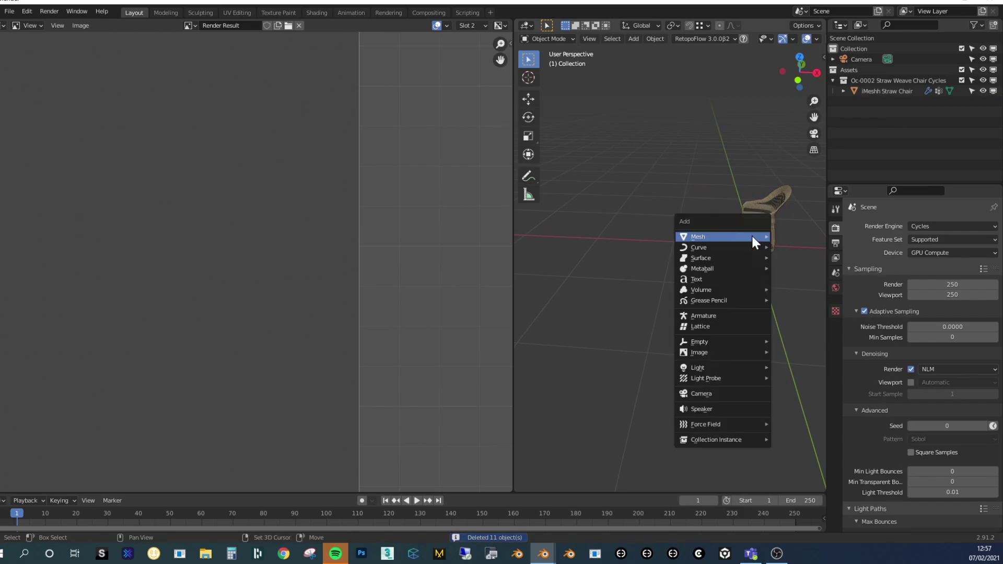
mouse_move(751, 234)
mouse_move(715, 440)
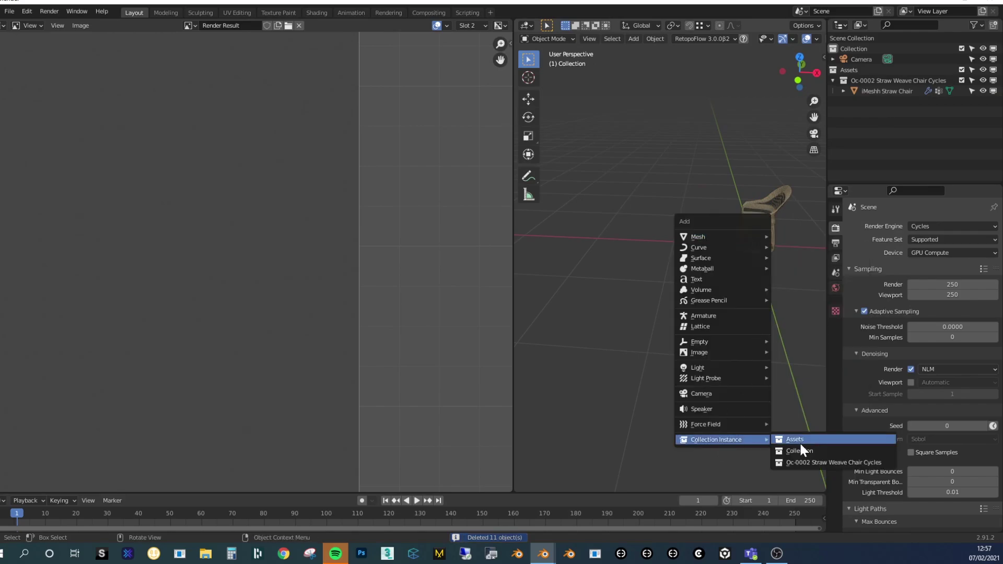
left_click(836, 463)
key("g")
left_click(781, 280)
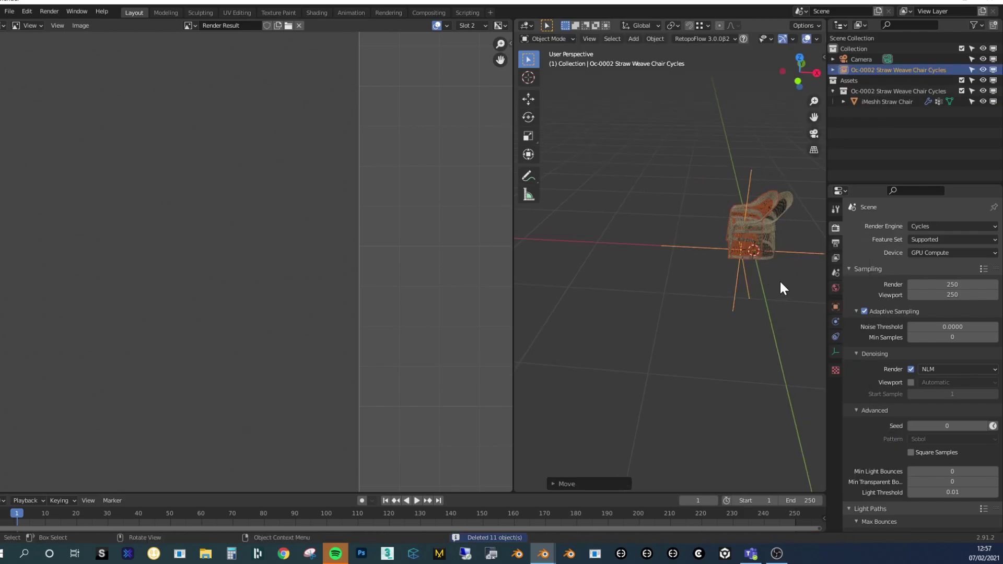
Duplicate the chair instance about 0.15 m along negative X and repeat it up to 25 evenly spaced duplicates
key("shift+d")
key("x")
left_click(763, 286)
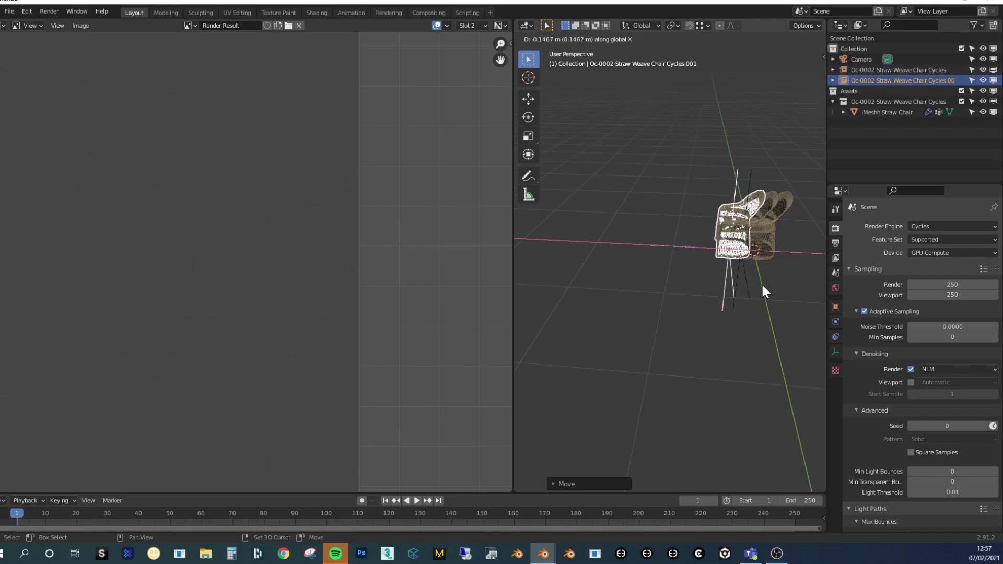
key("shift+r")
key("shift+r")
key("shift+r")
key("shift+r")
key("shift+r")
key("shift+r")
key("shift+r")
key("shift+r")
key("shift+r")
key("shift+r")
key("shift+r")
key("shift+r")
key("shift+r")
key("shift+r")
key("shift+r")
key("shift+r")
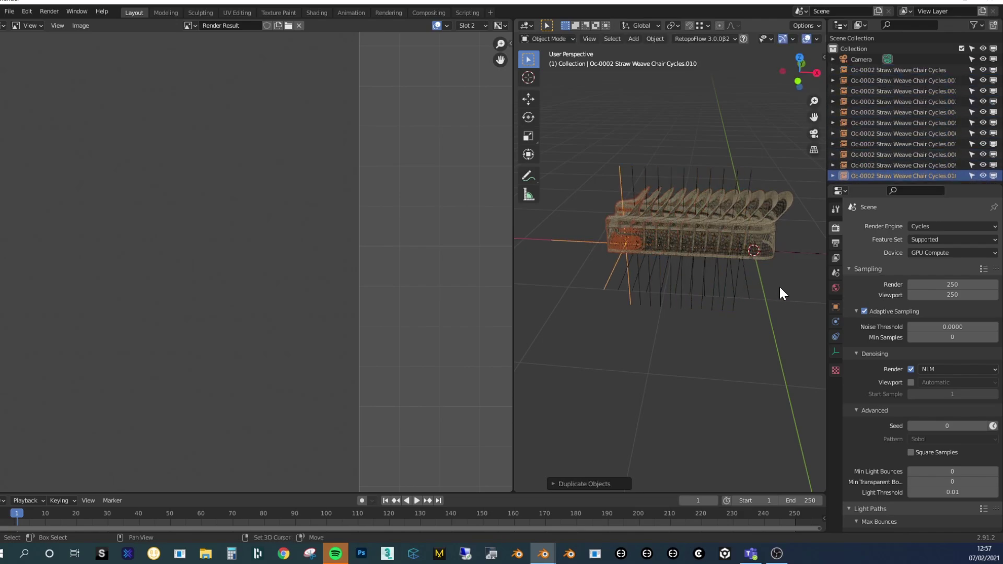
key("shift+r")
key("shift+r")
key("shift+r")
key("shift+r")
key("shift+r")
key("shift+r")
key("shift+r")
key("shift+r")
scroll(737, 284, "down", 3)
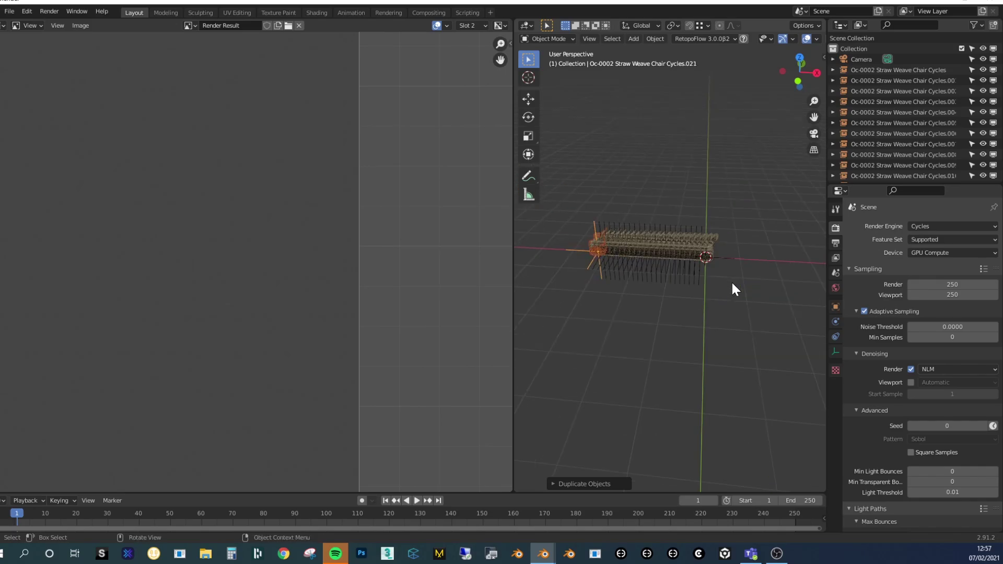
Render the row of chair instances into Slot 2 and inspect the chairs in the render window
key("F12")
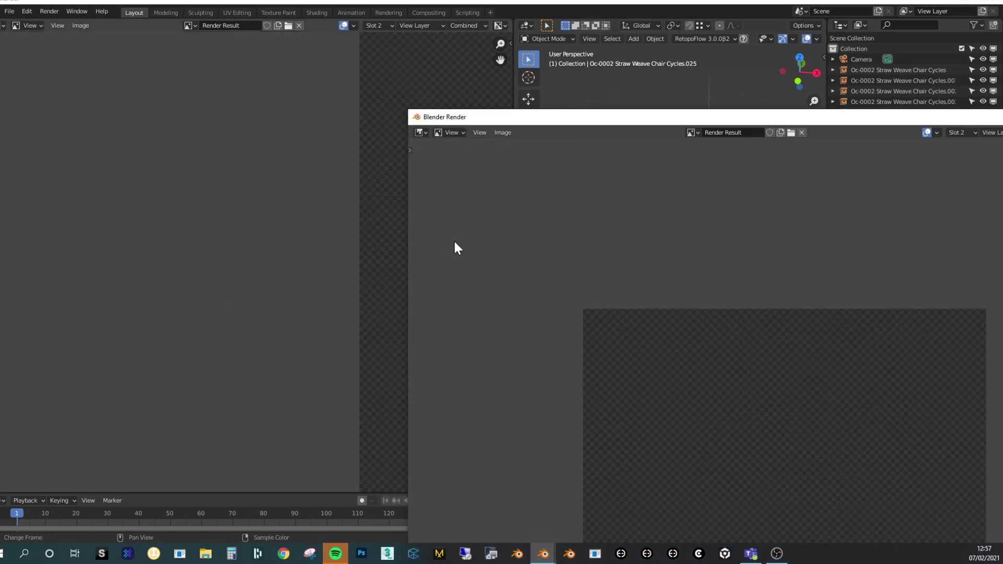
left_click_drag(591, 119, 274, 10)
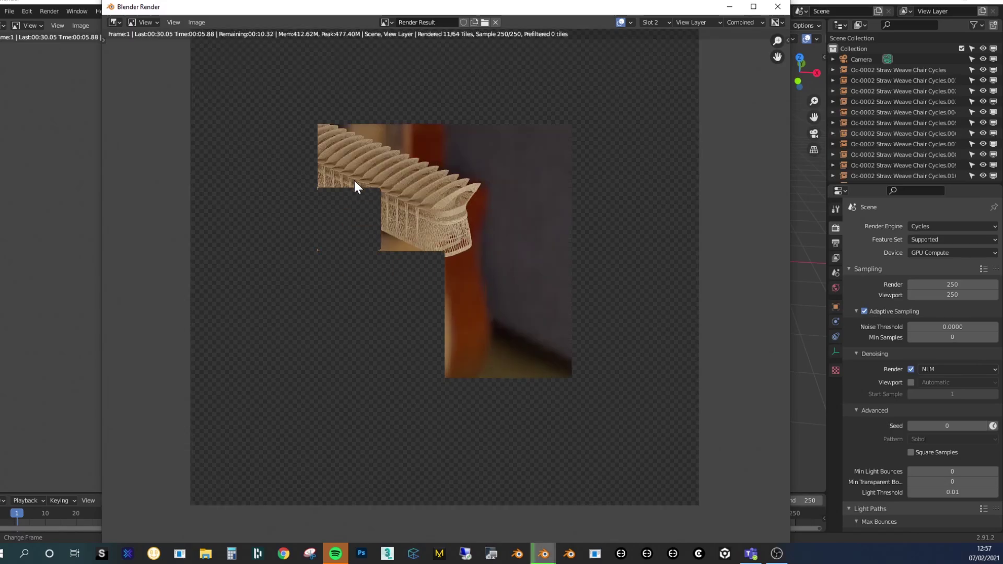
scroll(354, 182, "up", 1)
middle_click_drag(379, 199, 388, 231)
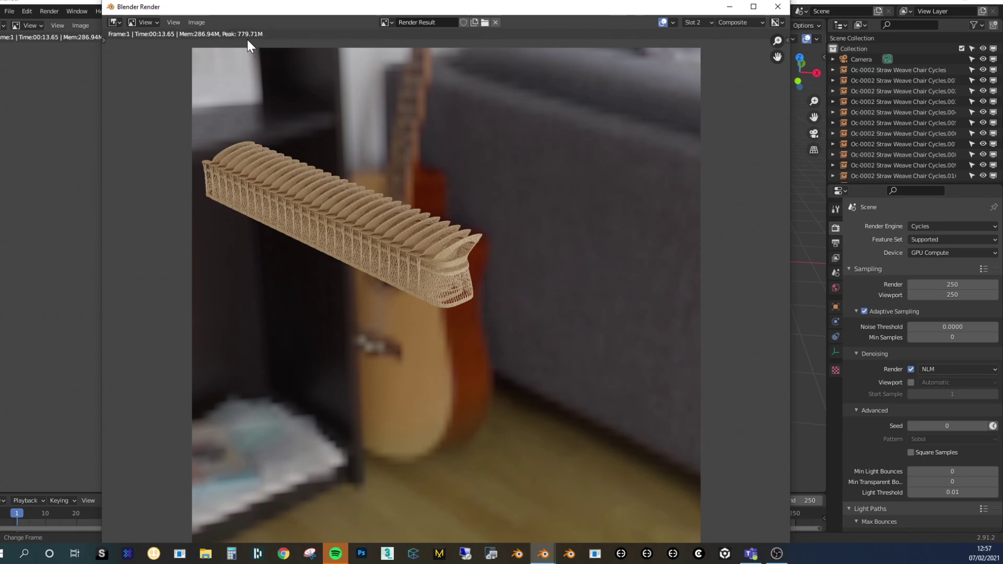
Compare render time and peak memory between the linked-duplicate render in Slot 1 and the collection-instance render in Slot 2
key("j")
key("j")
key("j")
key("j")
key("j")
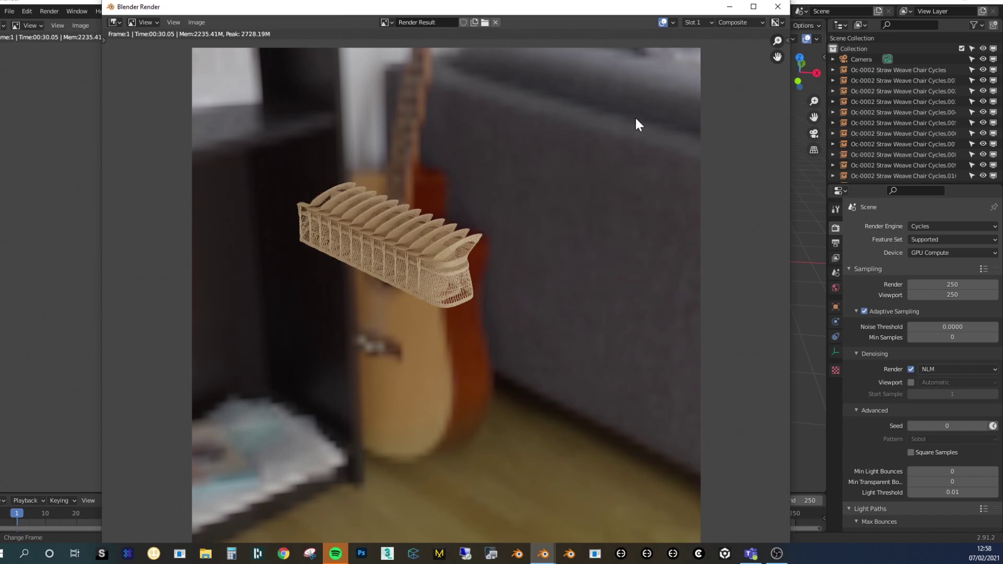
key("j")
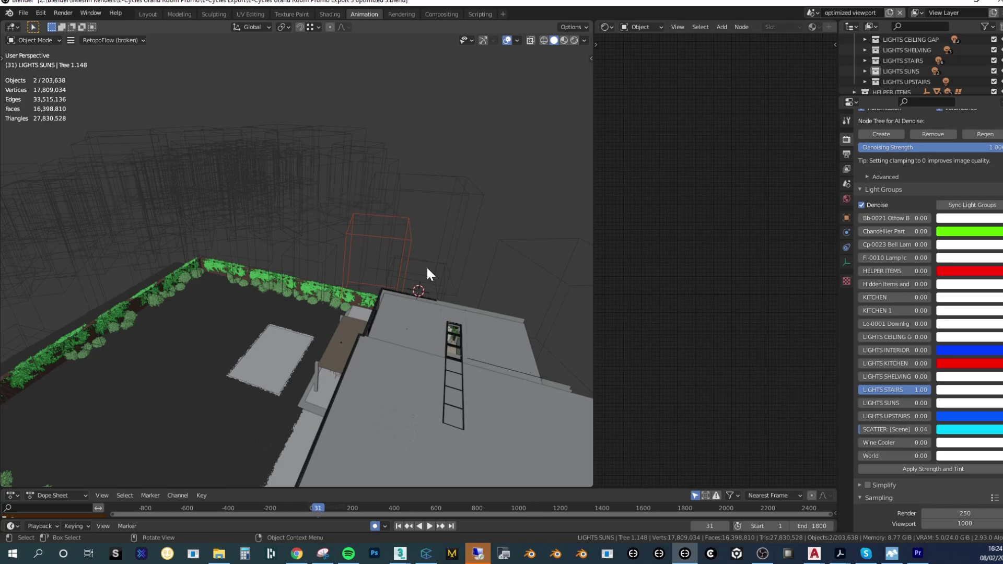
Select a single tree shown as a bounding box behind the garden hedge and view it from above
middle_click_drag(155, 404, 158, 396)
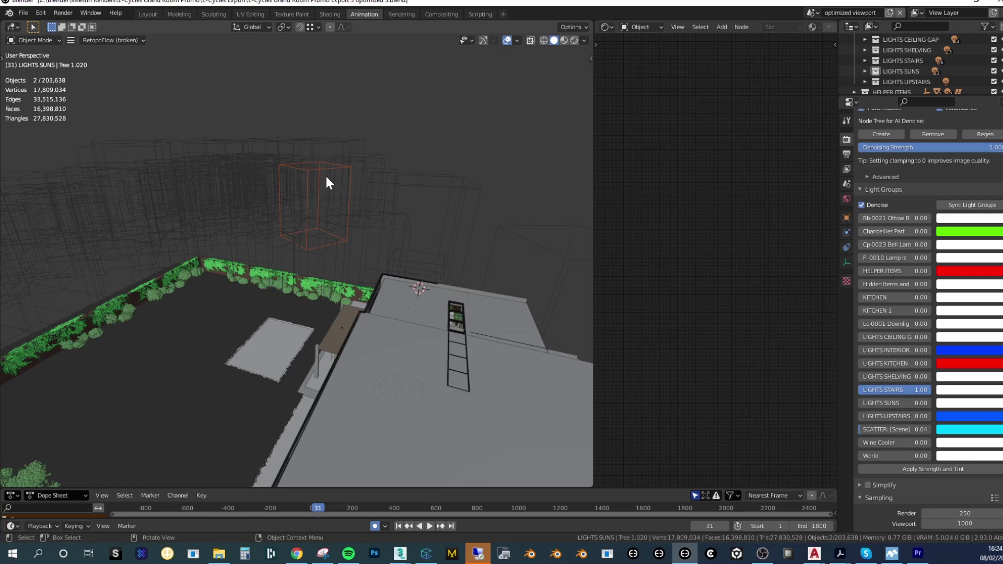
left_click(312, 145)
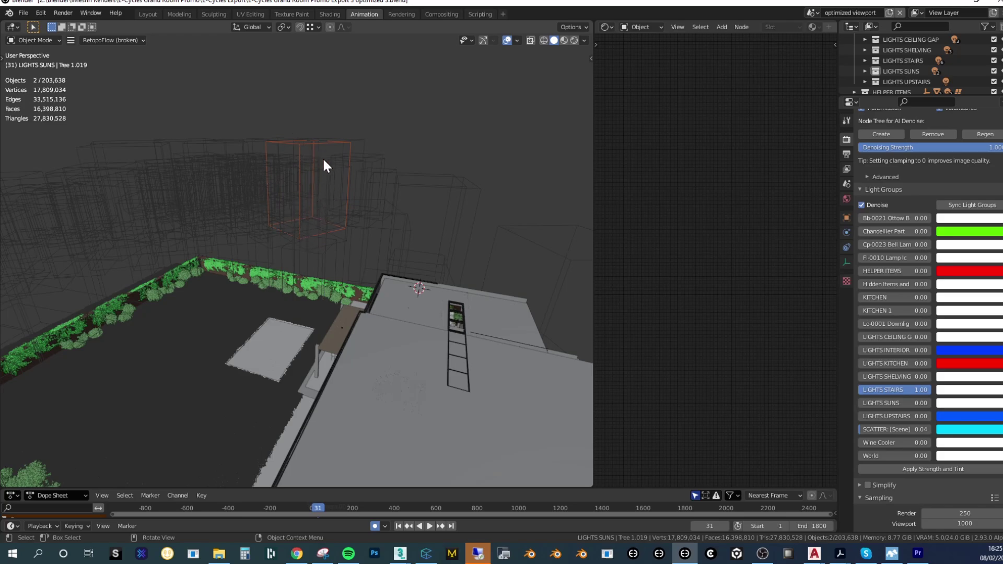
middle_click_drag(359, 180, 330, 203)
middle_click_drag(343, 266, 368, 260)
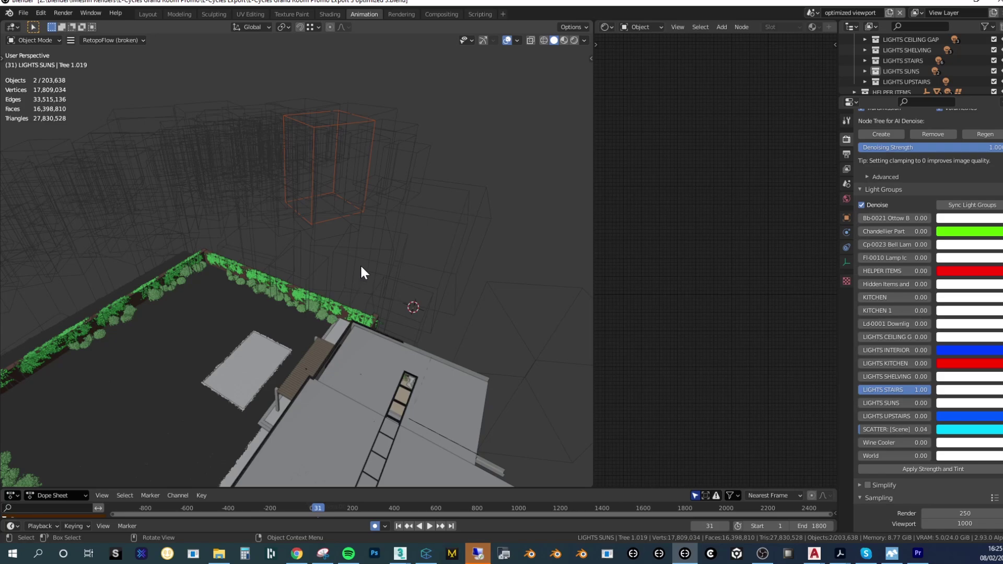
Box-select the whole group of bounding-box trees around the garden and examine their extent around the house
middle_click_drag(360, 271, 461, 230)
key("b")
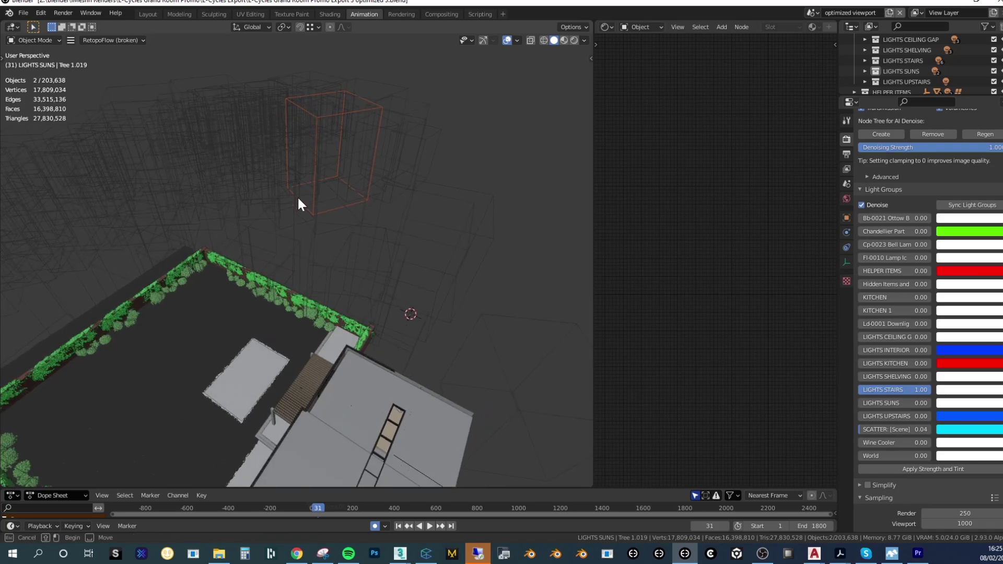
left_click_drag(298, 197, 386, 159)
middle_click_drag(386, 159, 449, 115)
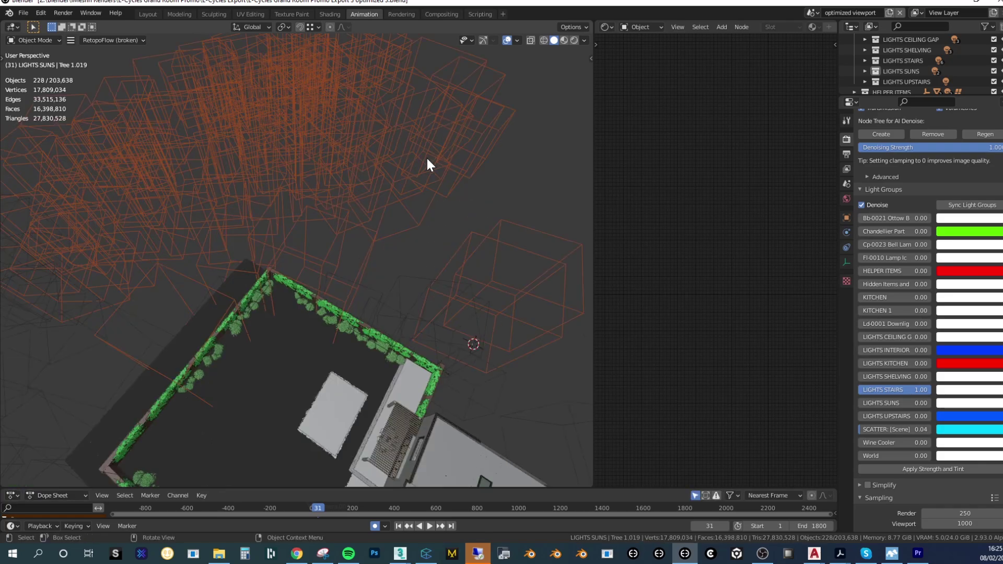
middle_click_drag(427, 159, 322, 230)
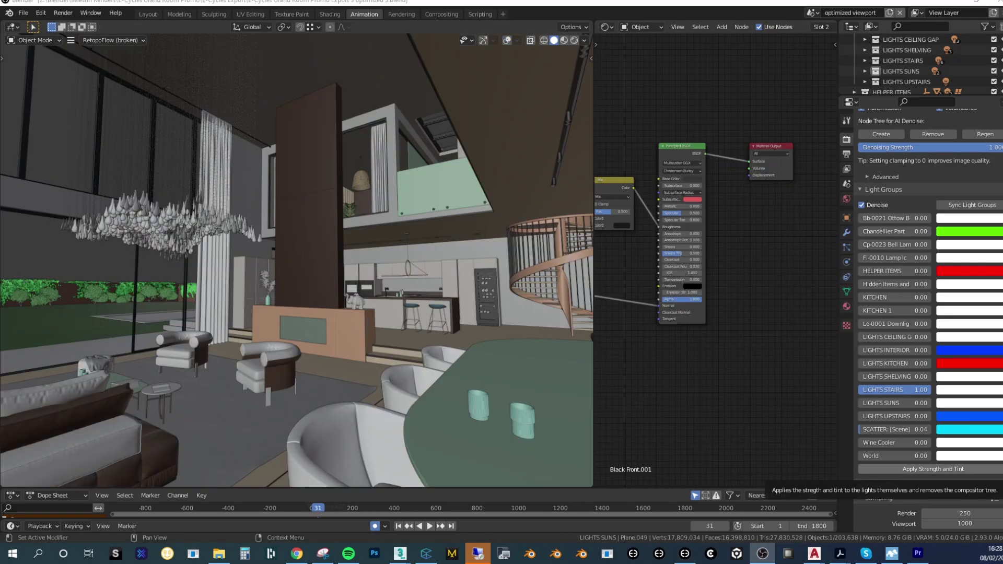
Select the glass object using the Glass Green Hint.003 material and examine its Principled, Transparent and Glass BSDF nodes
middle_click_drag(359, 256, 427, 299)
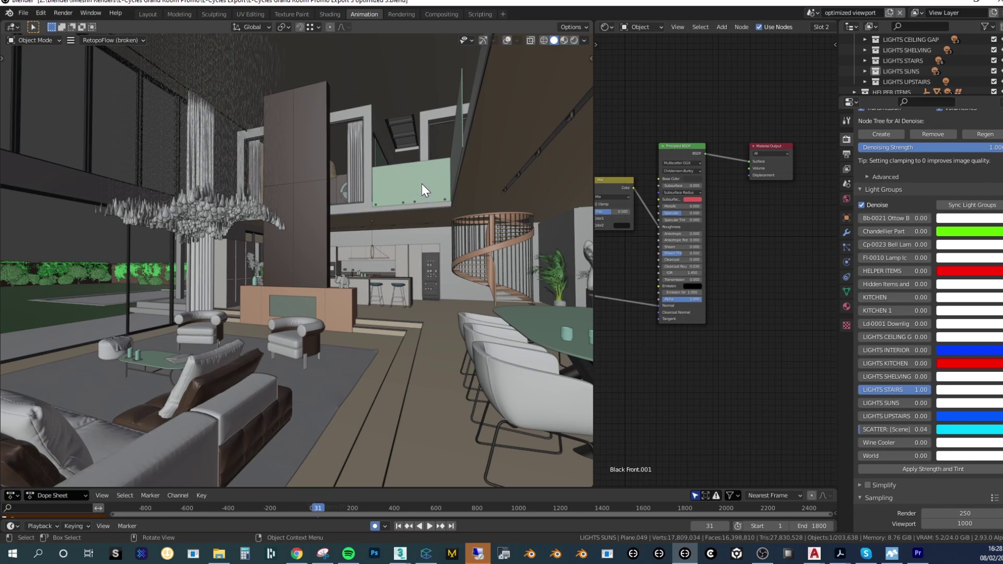
left_click(565, 219)
middle_click_drag(759, 329, 764, 273)
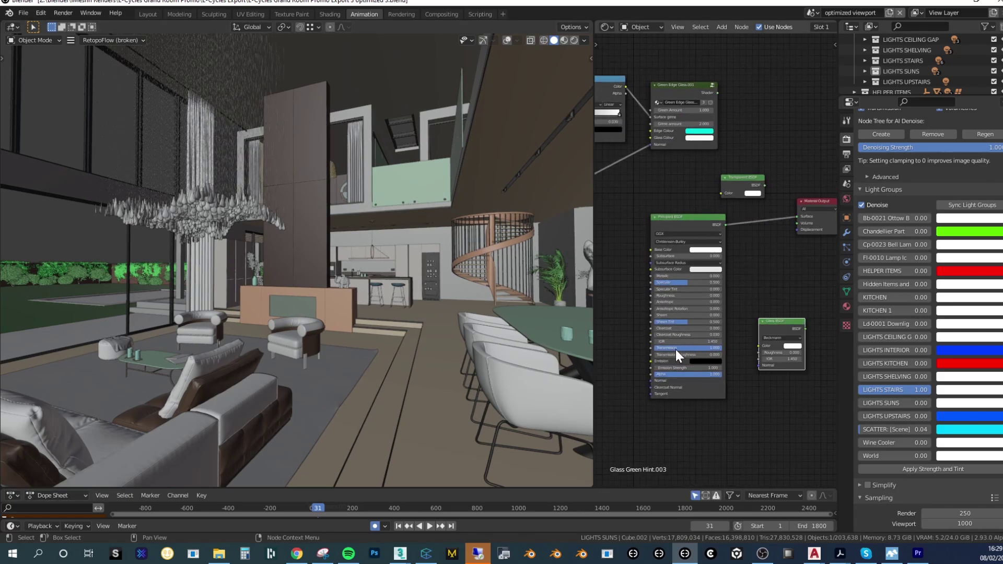